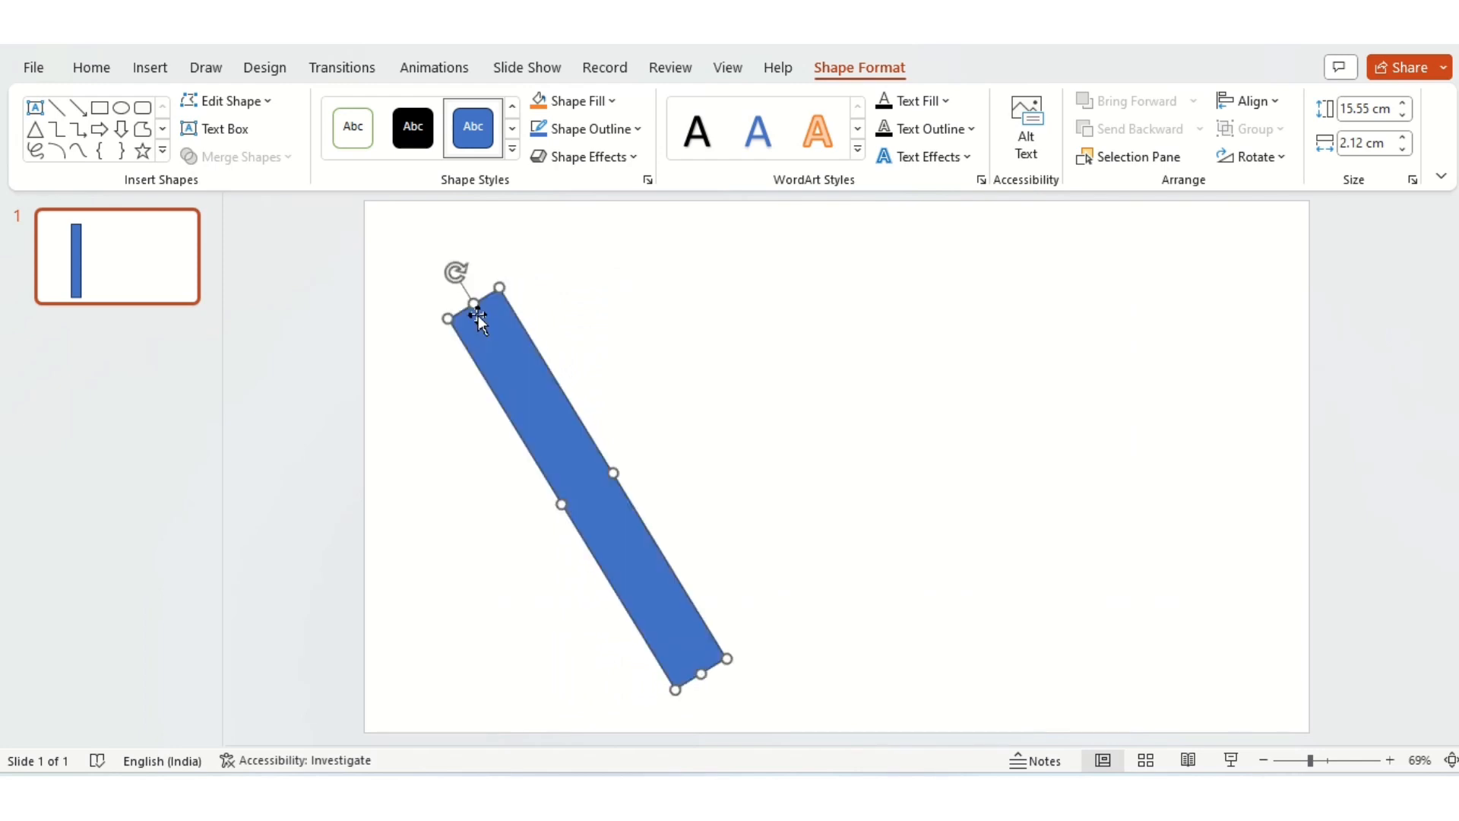
Step: Reposition and slightly re-tilt the slanted blue bar on the slide, narrowing its width to 1.96 cm
{"action": "left_click_drag", "start_coordinate": [544, 430], "coordinate": [600, 469]}
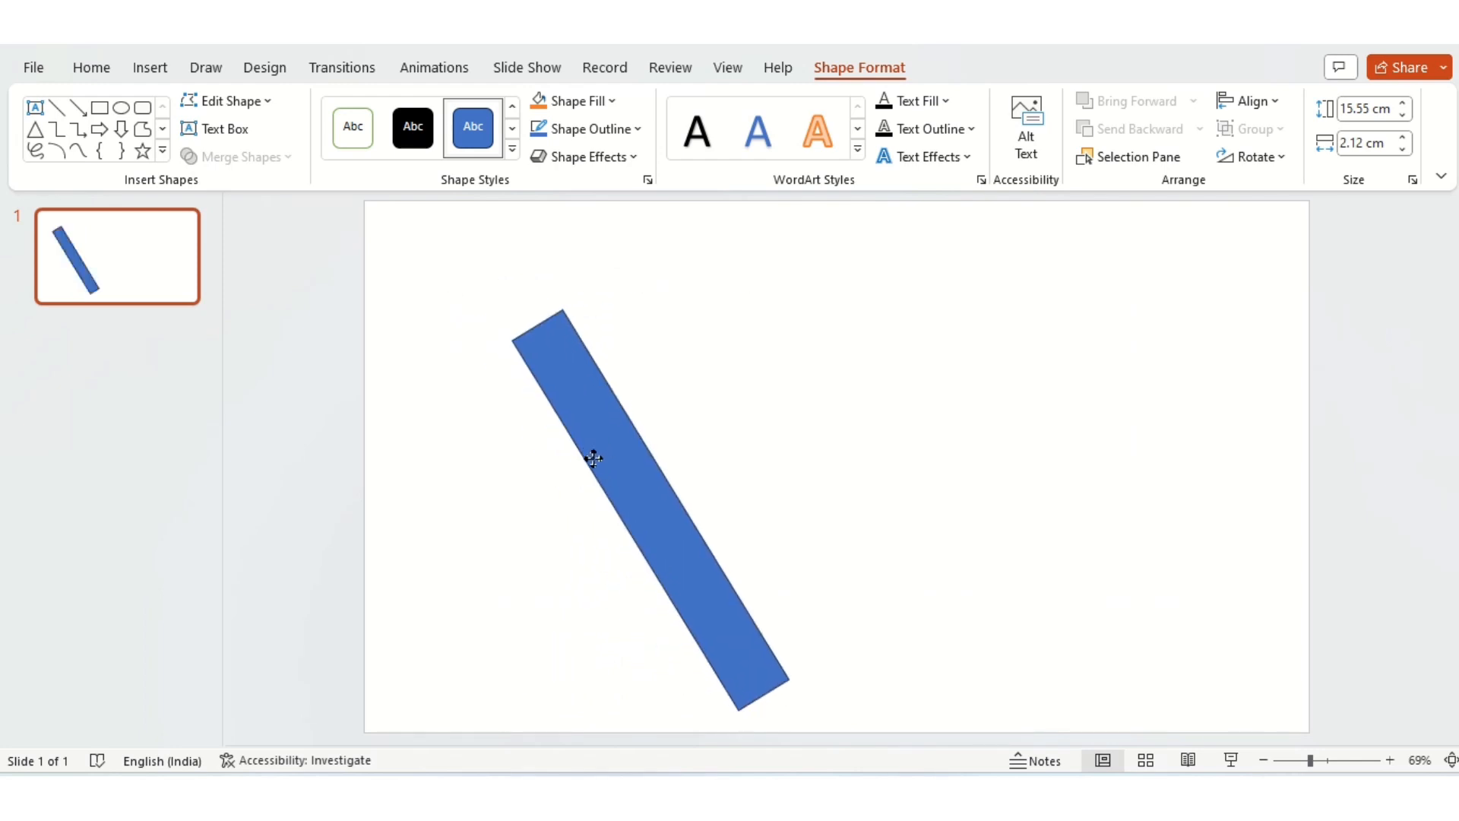
{"action": "left_click_drag", "start_coordinate": [513, 295], "coordinate": [514, 295]}
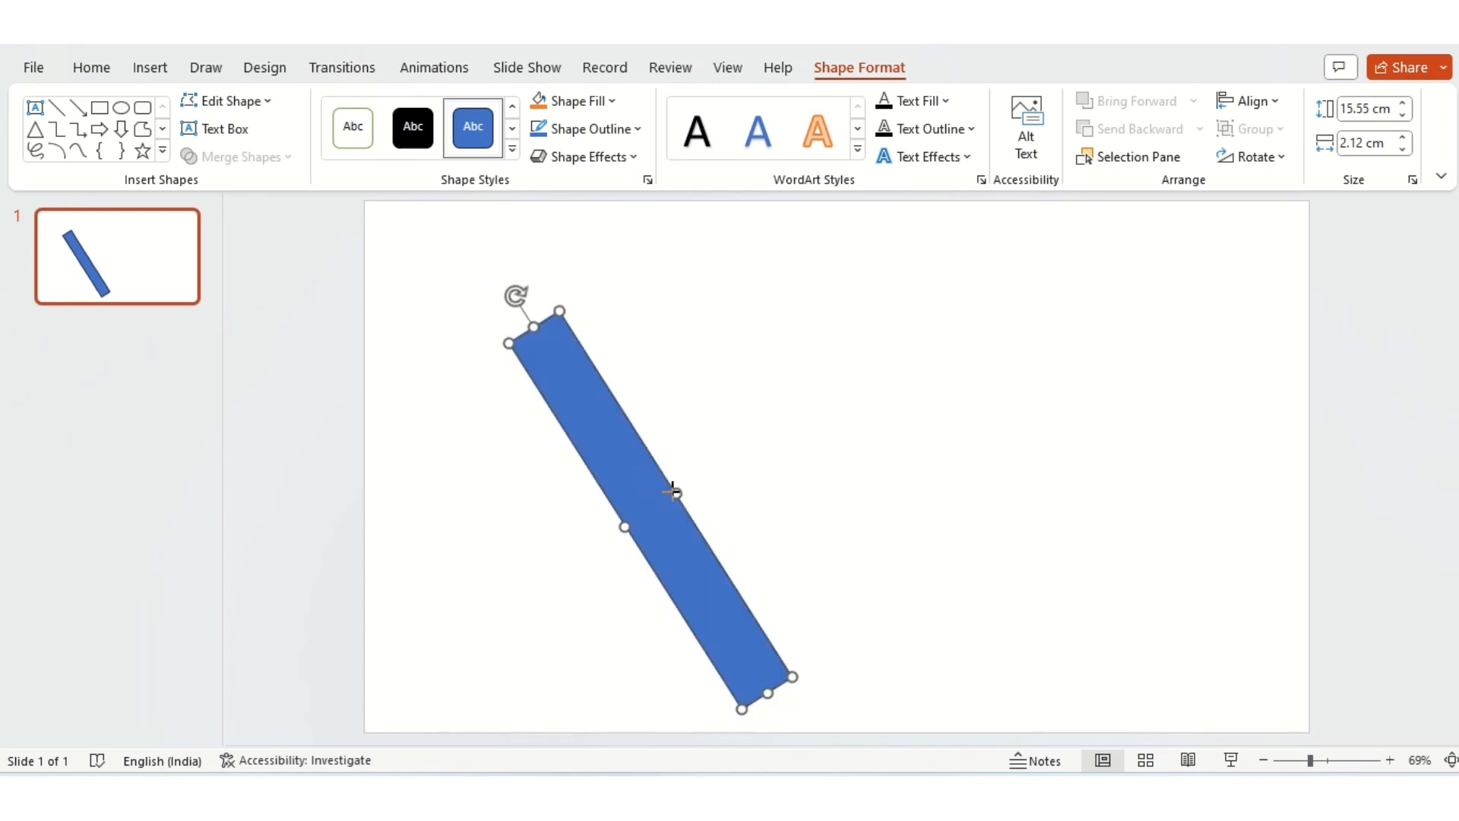
{"action": "left_click_drag", "start_coordinate": [672, 491], "coordinate": [669, 492]}
{"action": "left_click", "coordinate": [906, 218]}
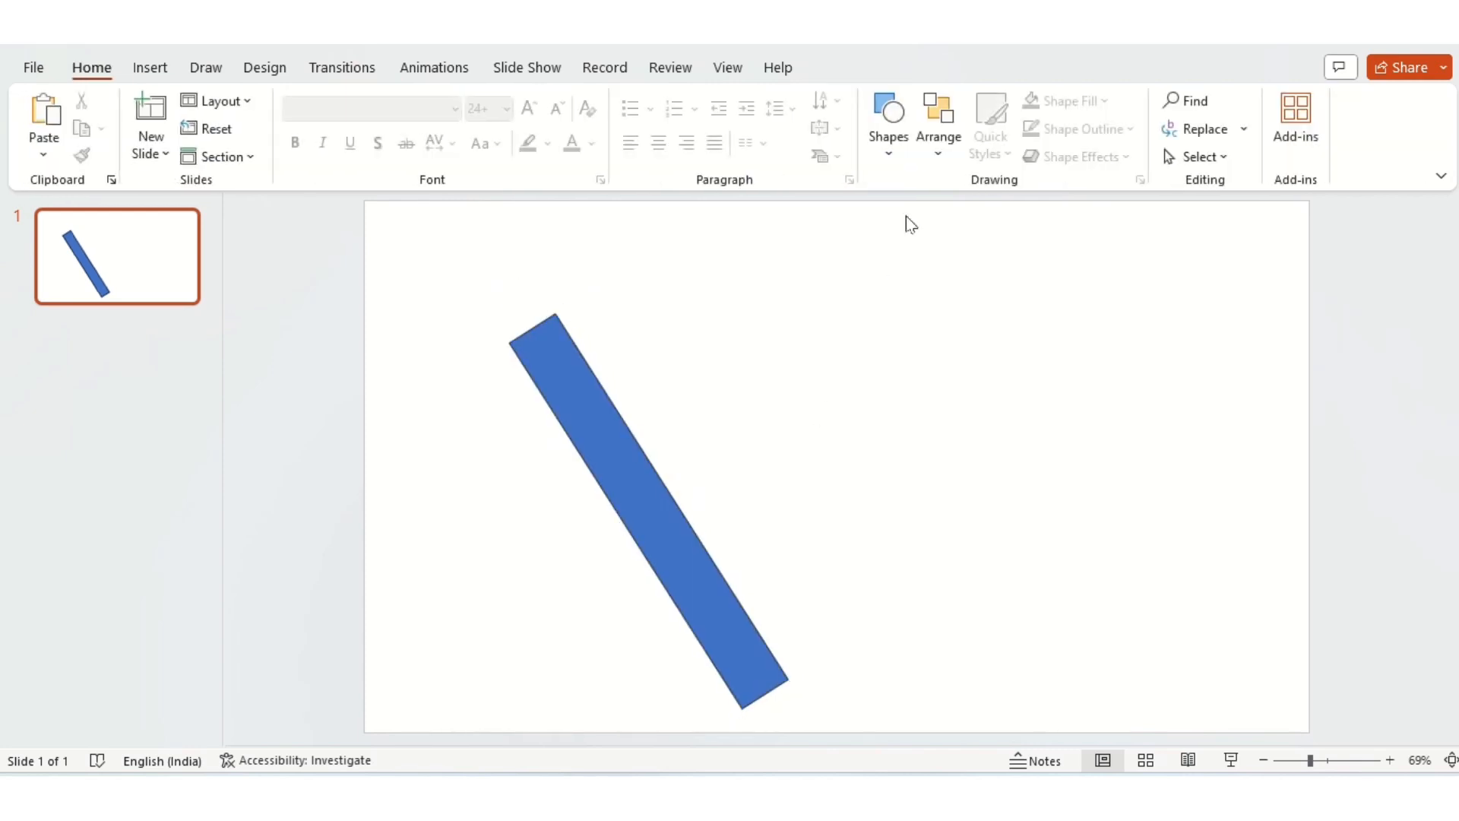
Step: Draw a rectangle covering one end of the slanted bar and place a copy of it over the other end
{"action": "left_click", "coordinate": [889, 125]}
{"action": "left_click", "coordinate": [942, 203]}
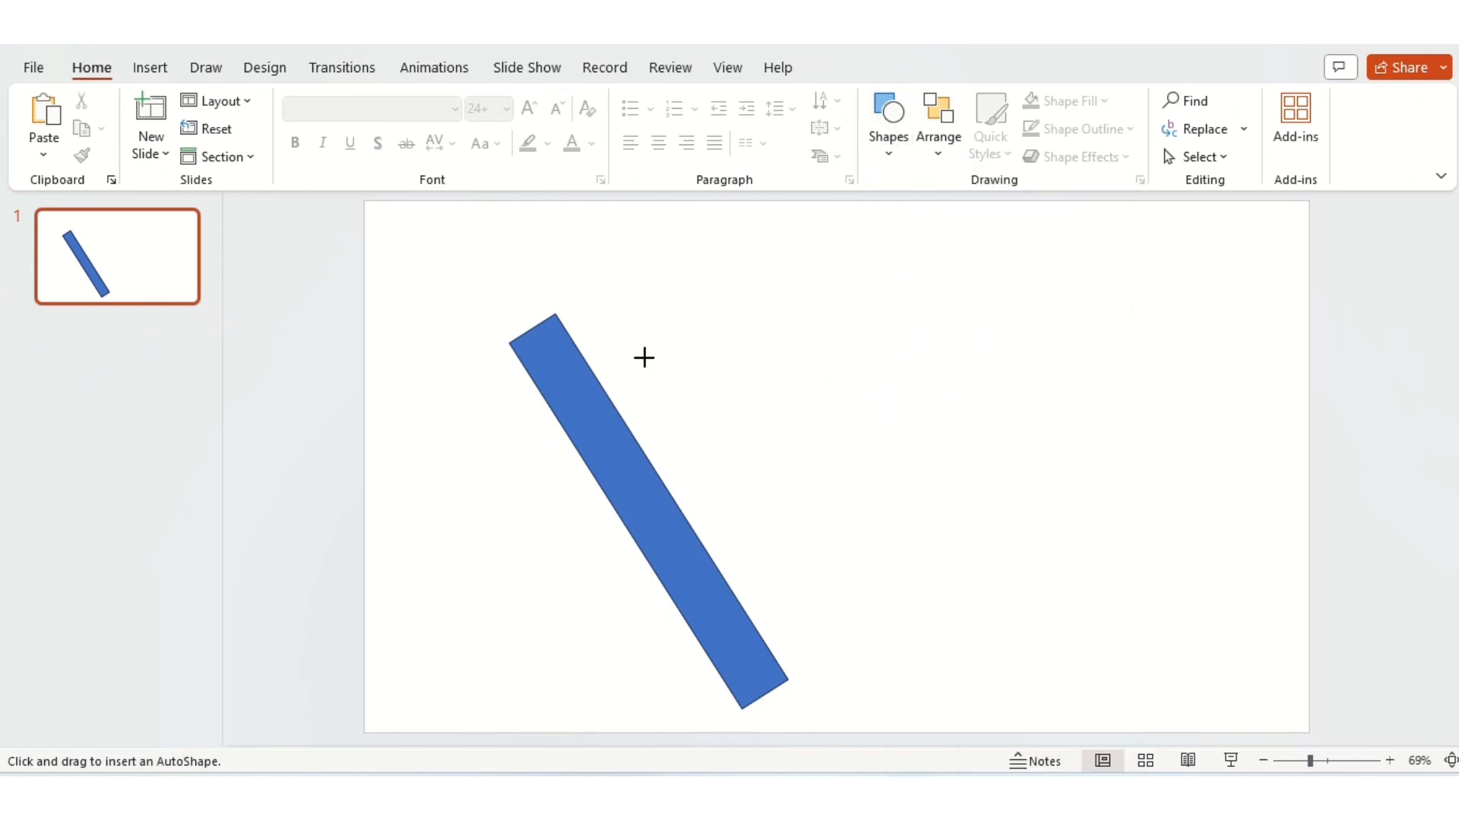
{"action": "mouse_move", "coordinate": [578, 333]}
{"action": "left_mouse_down"}
{"action": "mouse_move", "coordinate": [660, 357]}
{"action": "mouse_move", "coordinate": [465, 296]}
{"action": "mouse_move", "coordinate": [642, 385]}
{"action": "mouse_move", "coordinate": [600, 286]}
{"action": "mouse_move", "coordinate": [784, 706]}
{"action": "left_mouse_up"}
{"action": "key", "text": "ctrl+c"}
{"action": "key", "text": "ctrl+v"}
Step: Subtract both rectangles from the slanted bar to cut its ends off horizontally
{"action": "left_click", "coordinate": [655, 525]}
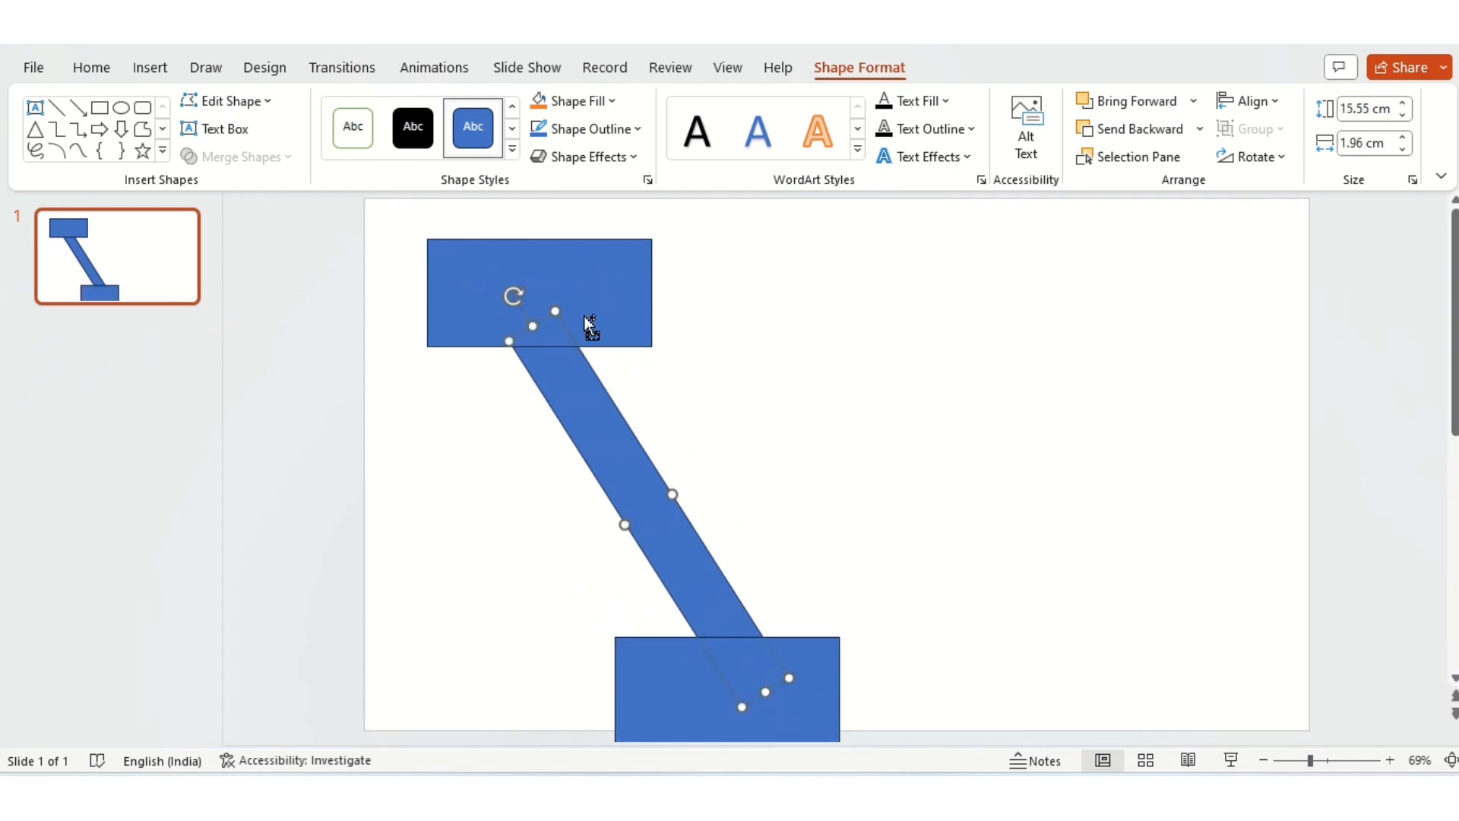
{"action": "left_click", "coordinate": [590, 325], "text": "shift"}
{"action": "left_click", "coordinate": [646, 680], "text": "shift"}
{"action": "left_click", "coordinate": [240, 158]}
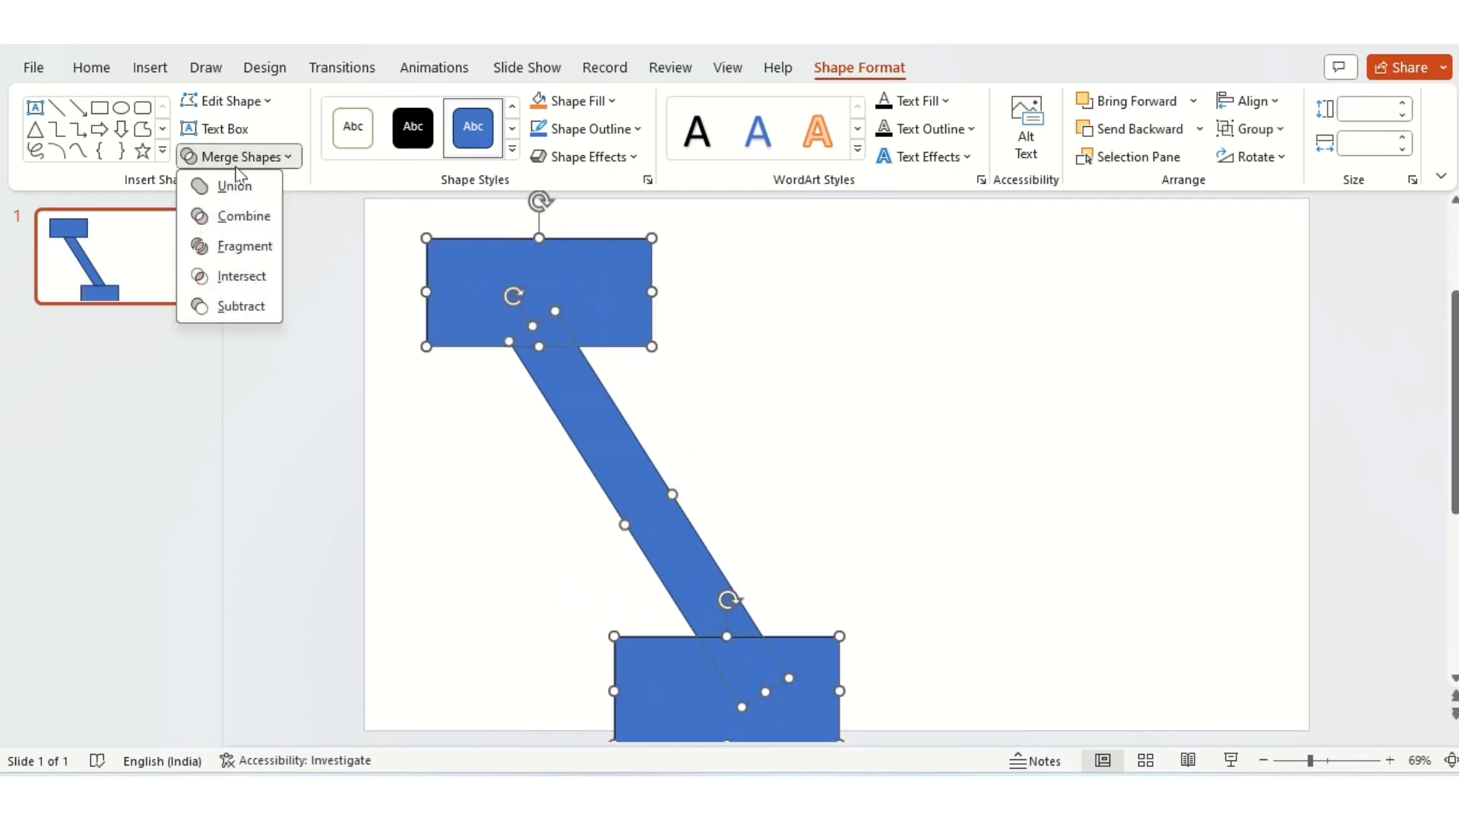
{"action": "left_click", "coordinate": [249, 307]}
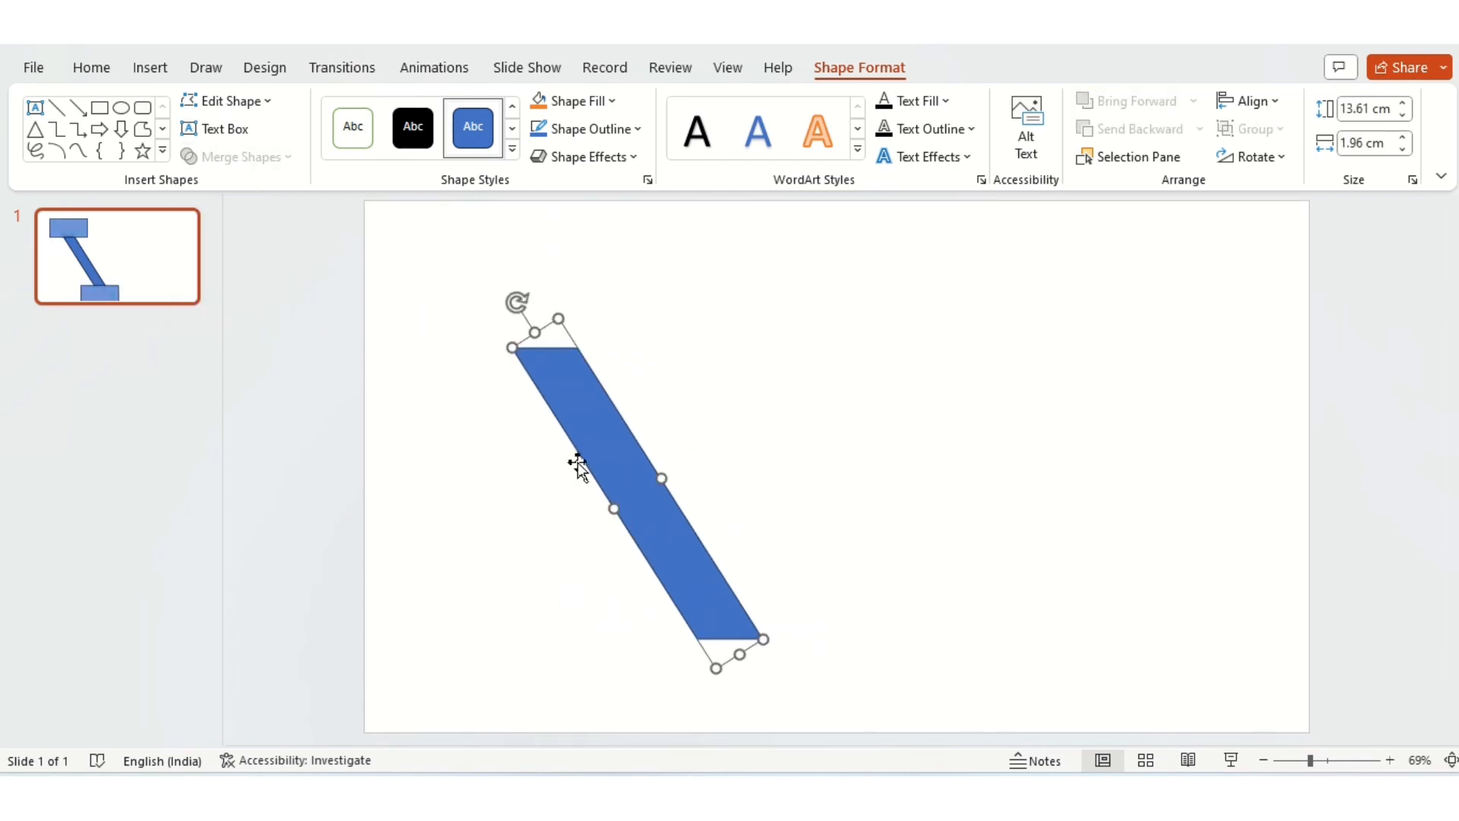
Step: Duplicate the trimmed bar, flip the copy horizontally and place it against the original to form a V
{"action": "left_click_drag", "start_coordinate": [631, 466], "coordinate": [650, 441]}
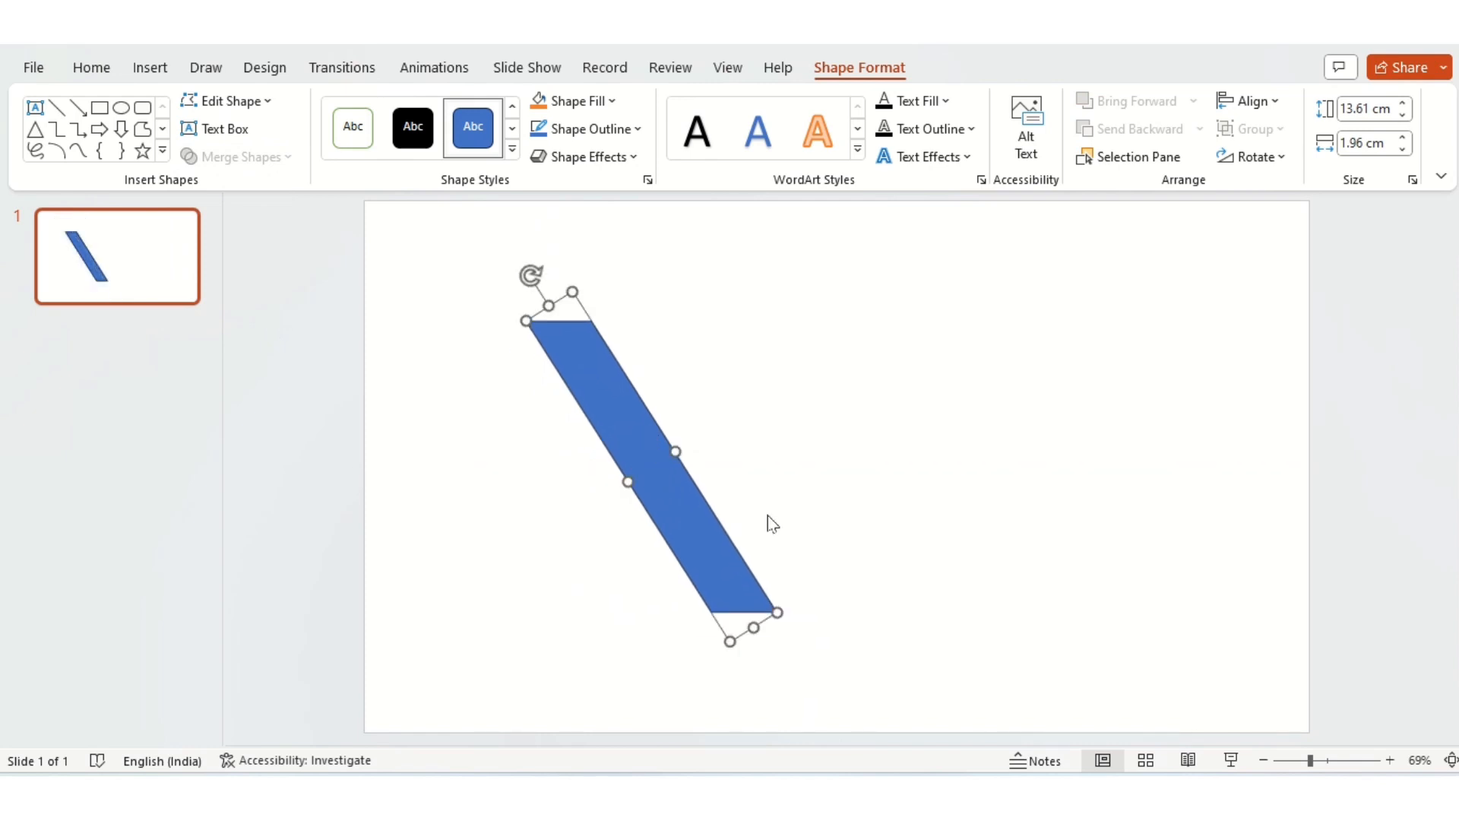
{"action": "key", "text": "ctrl+v"}
{"action": "left_click", "coordinate": [1252, 156]}
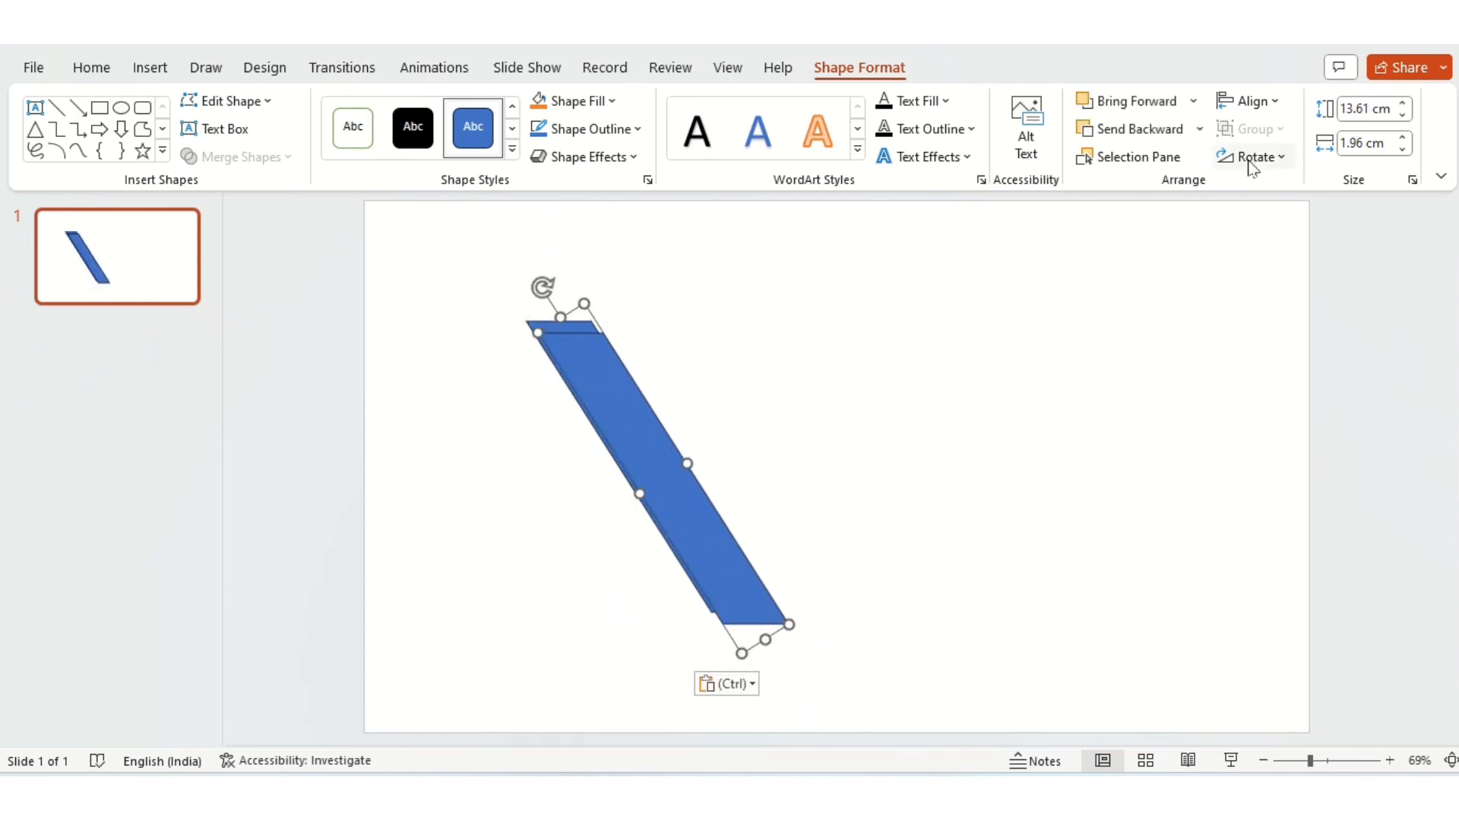
{"action": "left_click", "coordinate": [1262, 273]}
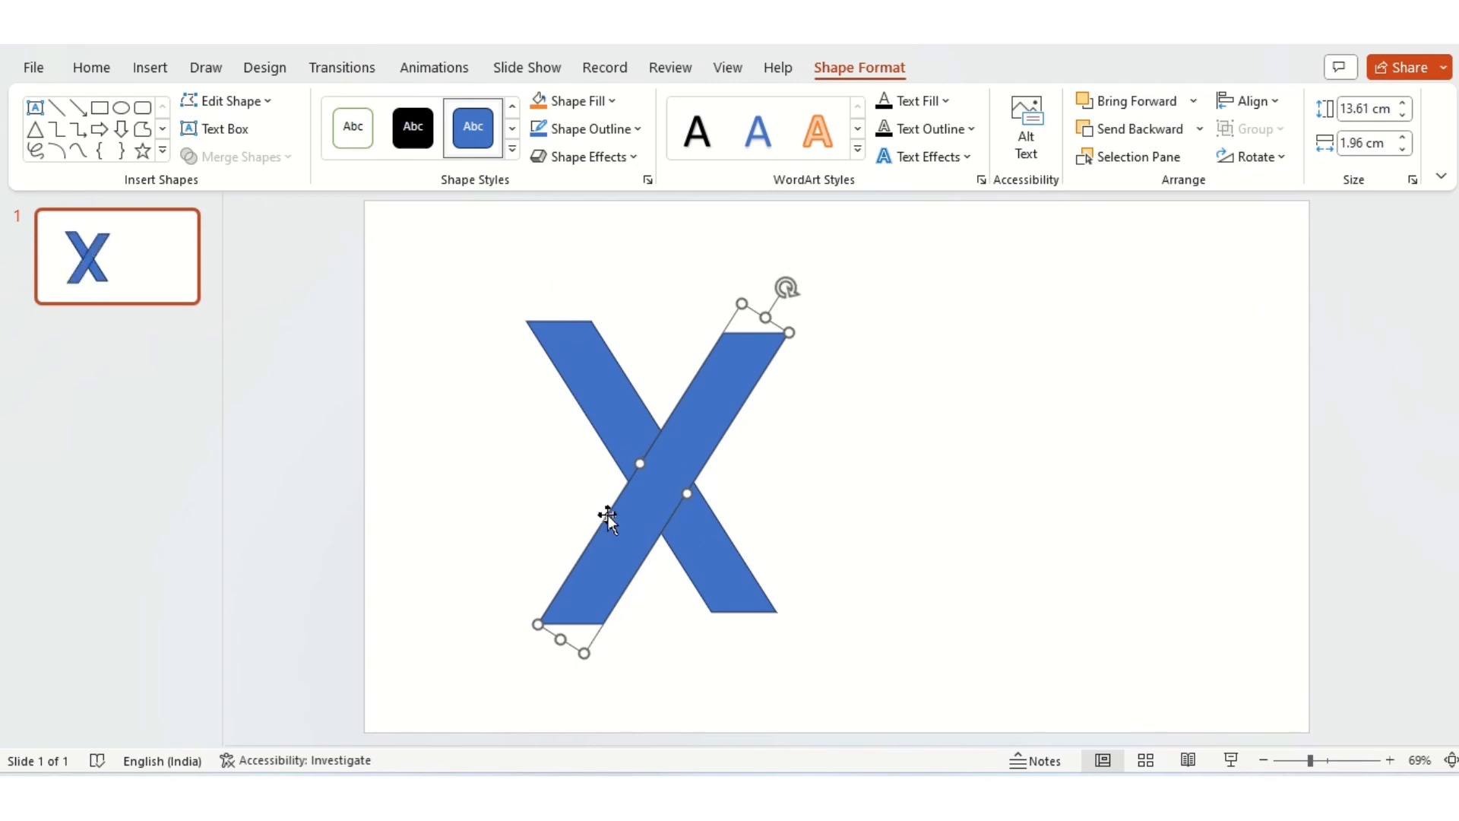
{"action": "left_click_drag", "start_coordinate": [609, 514], "coordinate": [788, 503]}
Step: Group the two bars of the V into one object
{"action": "left_click", "coordinate": [668, 496], "text": "shift"}
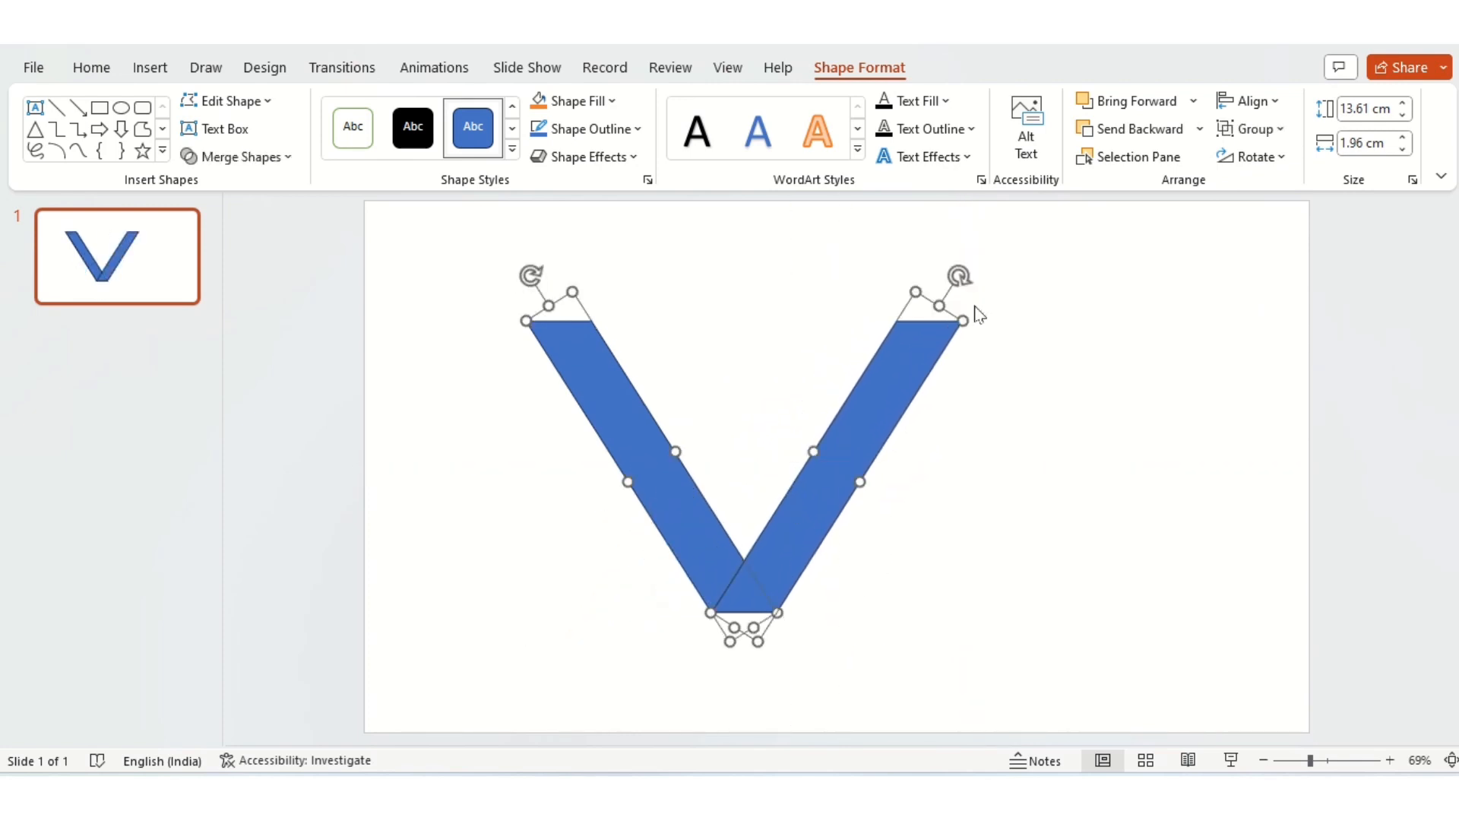
{"action": "left_click", "coordinate": [1250, 130]}
{"action": "left_click", "coordinate": [1271, 156]}
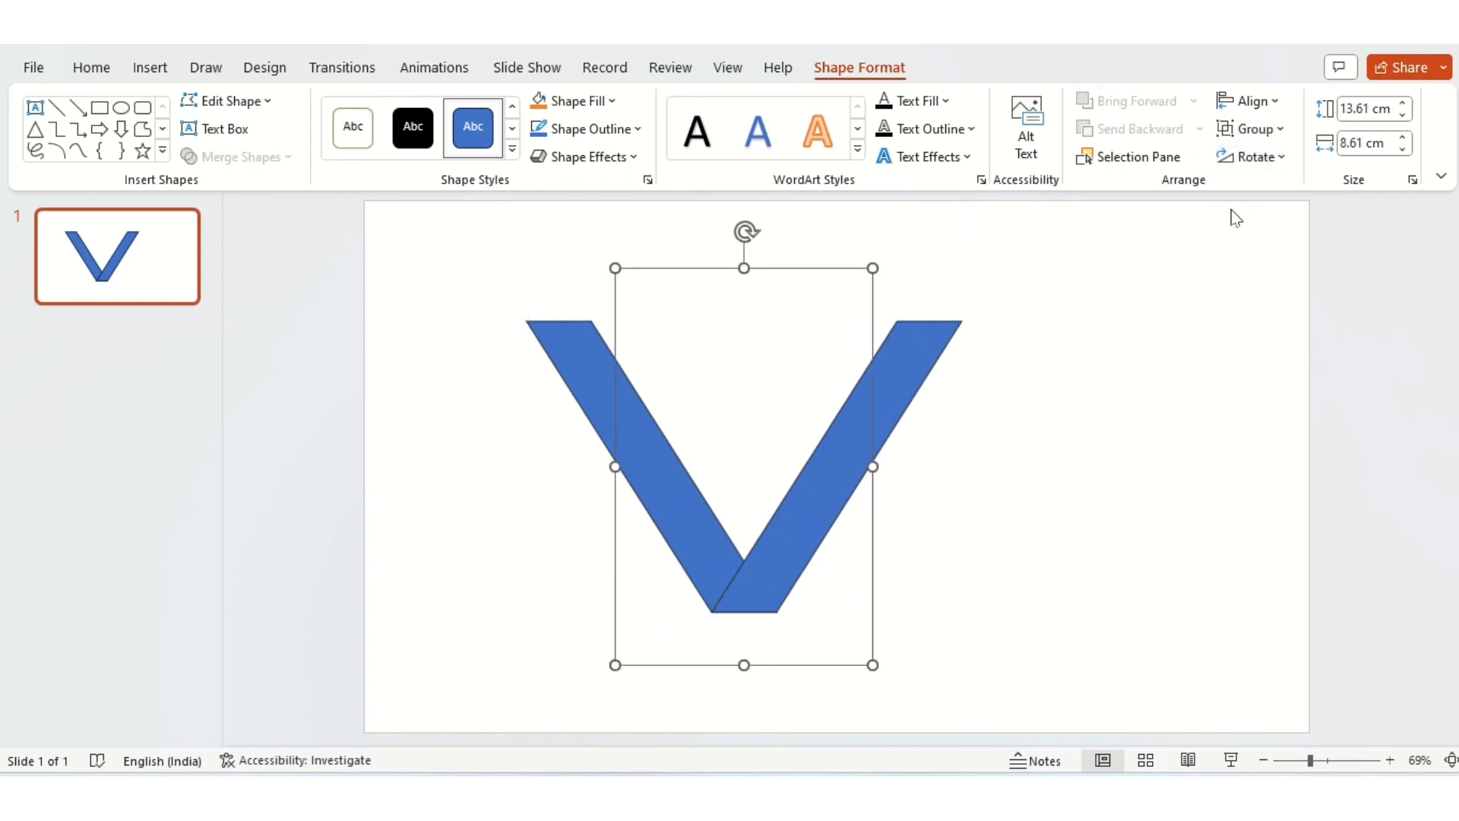
Step: Duplicate the V group and arrange the two Vs side by side at equal height, overlapping into a W
{"action": "key", "text": "ctrl+c"}
{"action": "key", "text": "ctrl+v"}
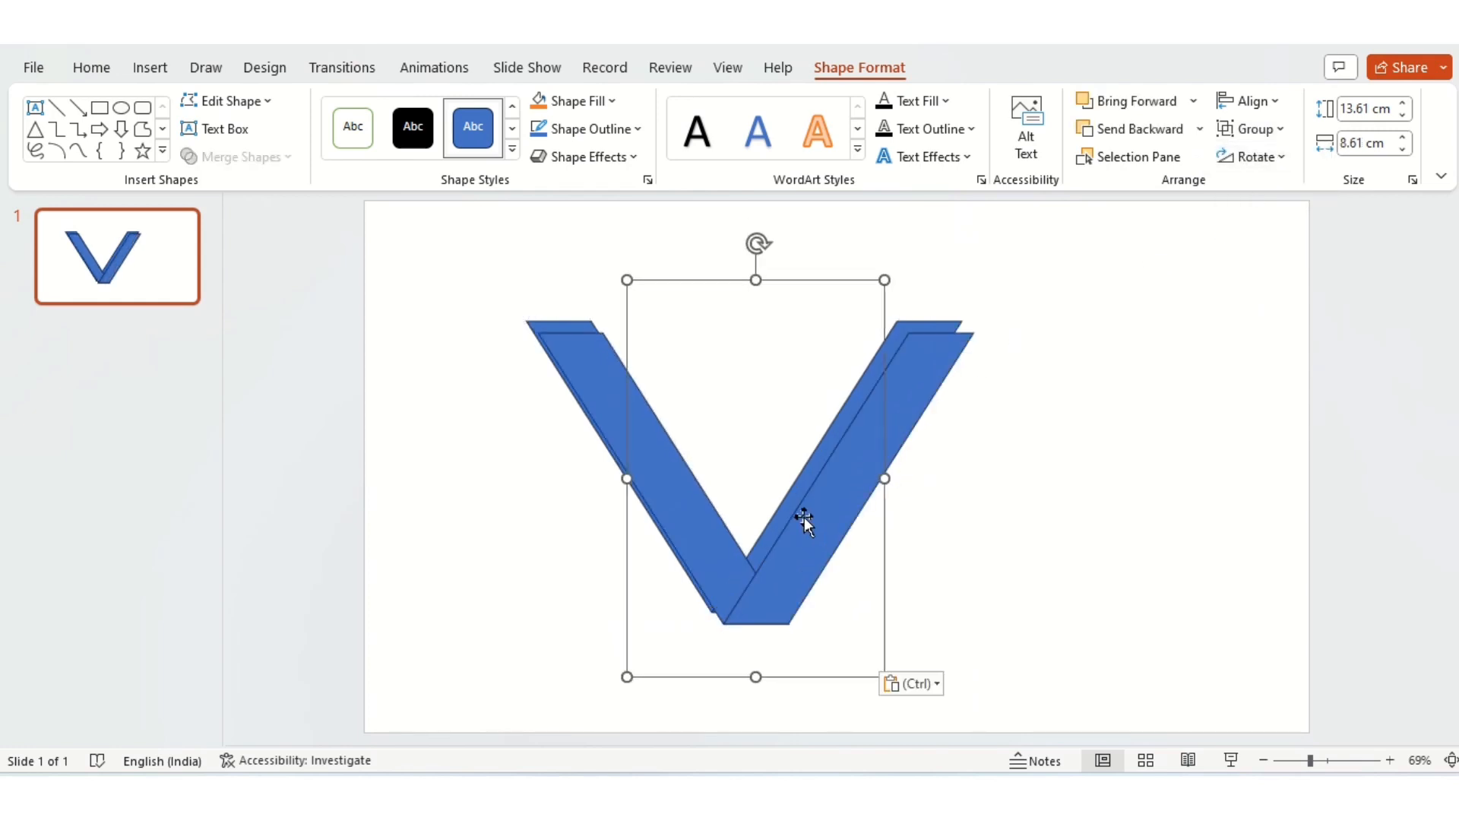
{"action": "left_click_drag", "start_coordinate": [819, 520], "coordinate": [958, 495]}
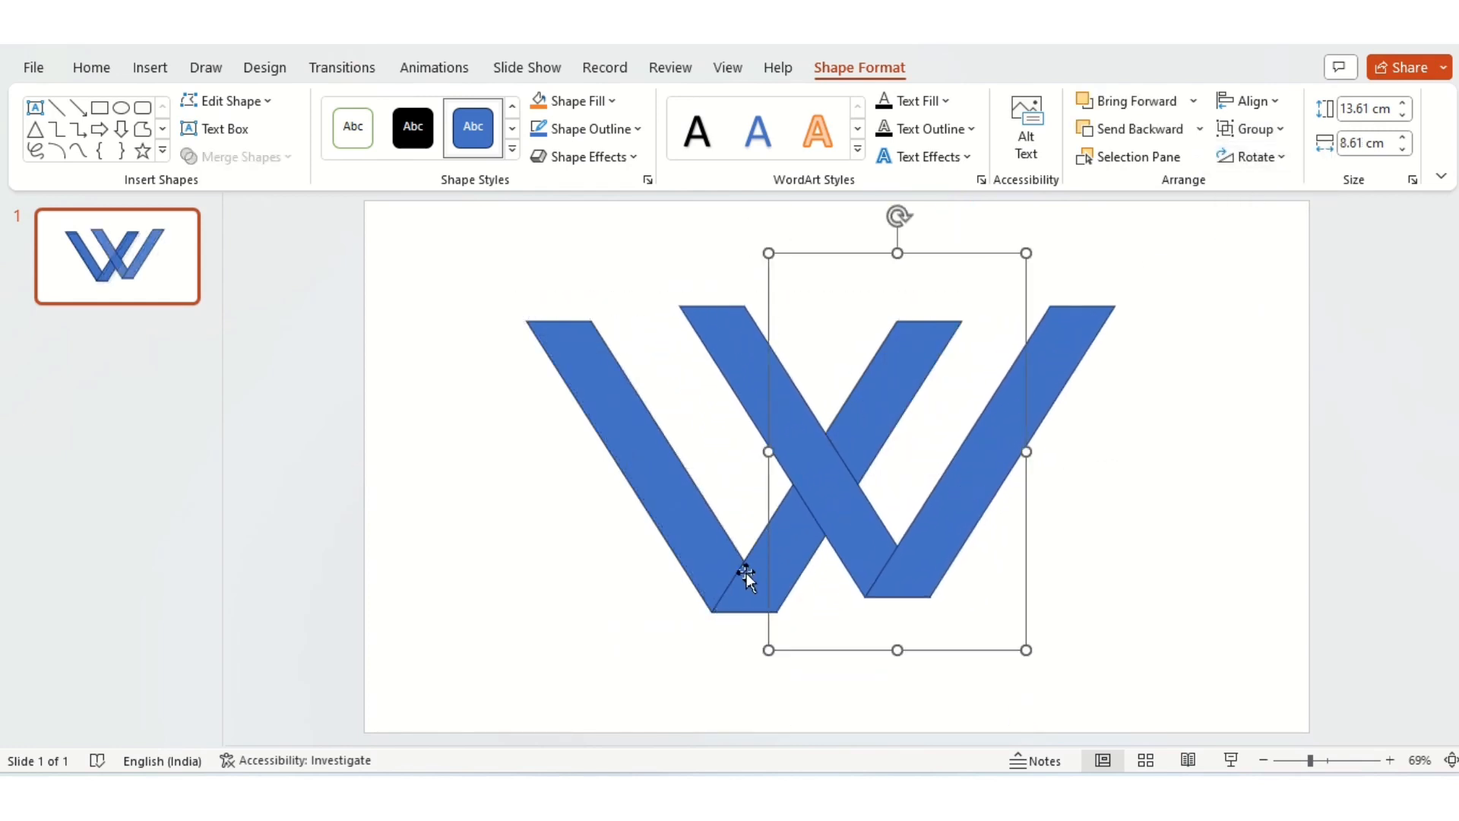
{"action": "left_click_drag", "start_coordinate": [742, 573], "coordinate": [705, 584]}
{"action": "left_click_drag", "start_coordinate": [936, 533], "coordinate": [989, 557]}
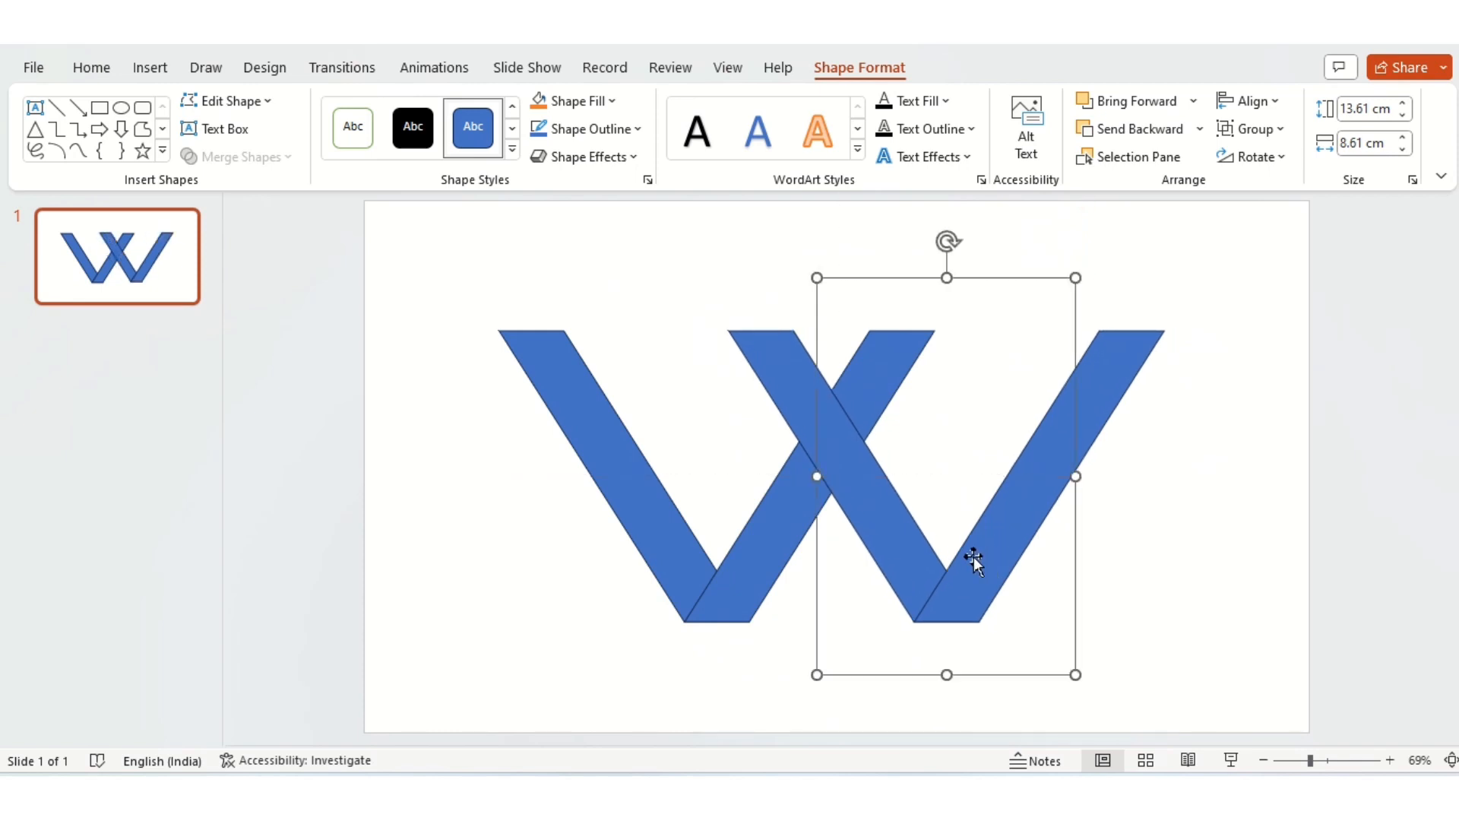
Step: Ungroup both V groups so that all four bars of the W are separate shapes
{"action": "left_click", "coordinate": [682, 646]}
{"action": "left_click", "coordinate": [681, 591]}
{"action": "left_click", "coordinate": [942, 581], "text": "shift"}
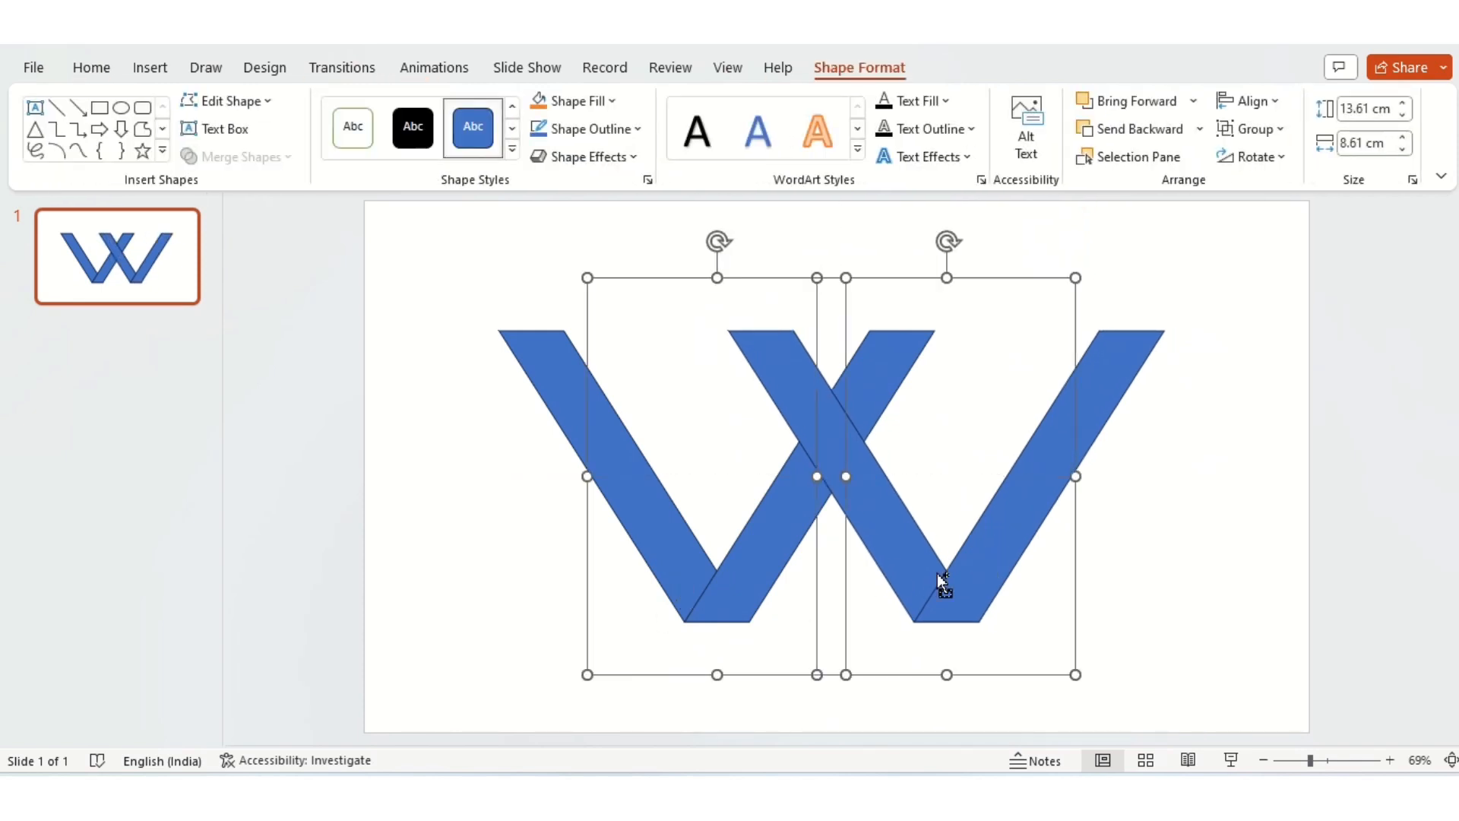
{"action": "left_click", "coordinate": [1253, 129]}
{"action": "left_click", "coordinate": [1263, 222]}
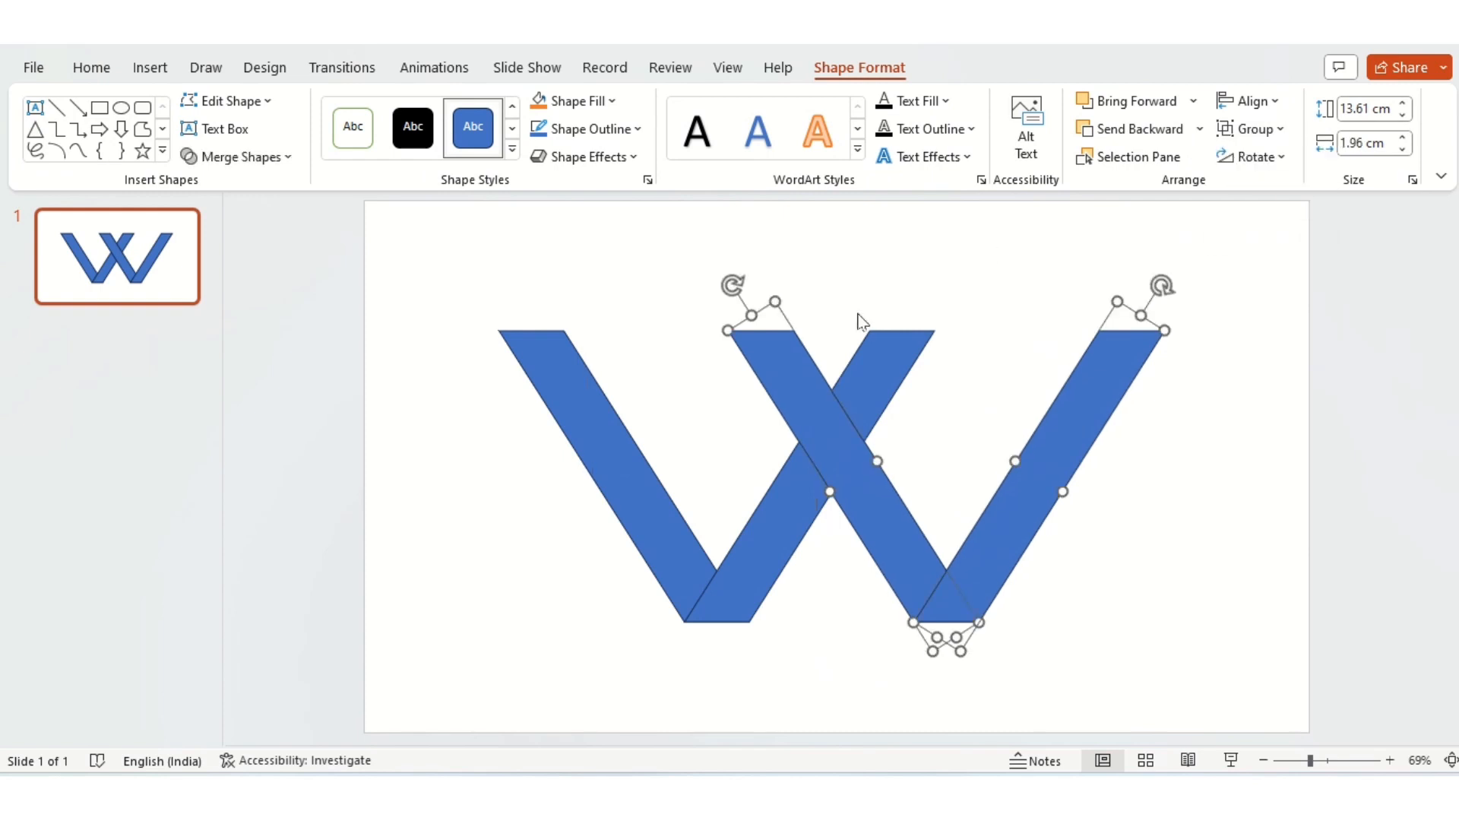
{"action": "left_click", "coordinate": [566, 521]}
Step: Draw a small rectangle about 0.42 cm high and 0.46 cm wide across the outer edge of the leftmost bar, near its upper end
{"action": "left_click", "coordinate": [886, 148]}
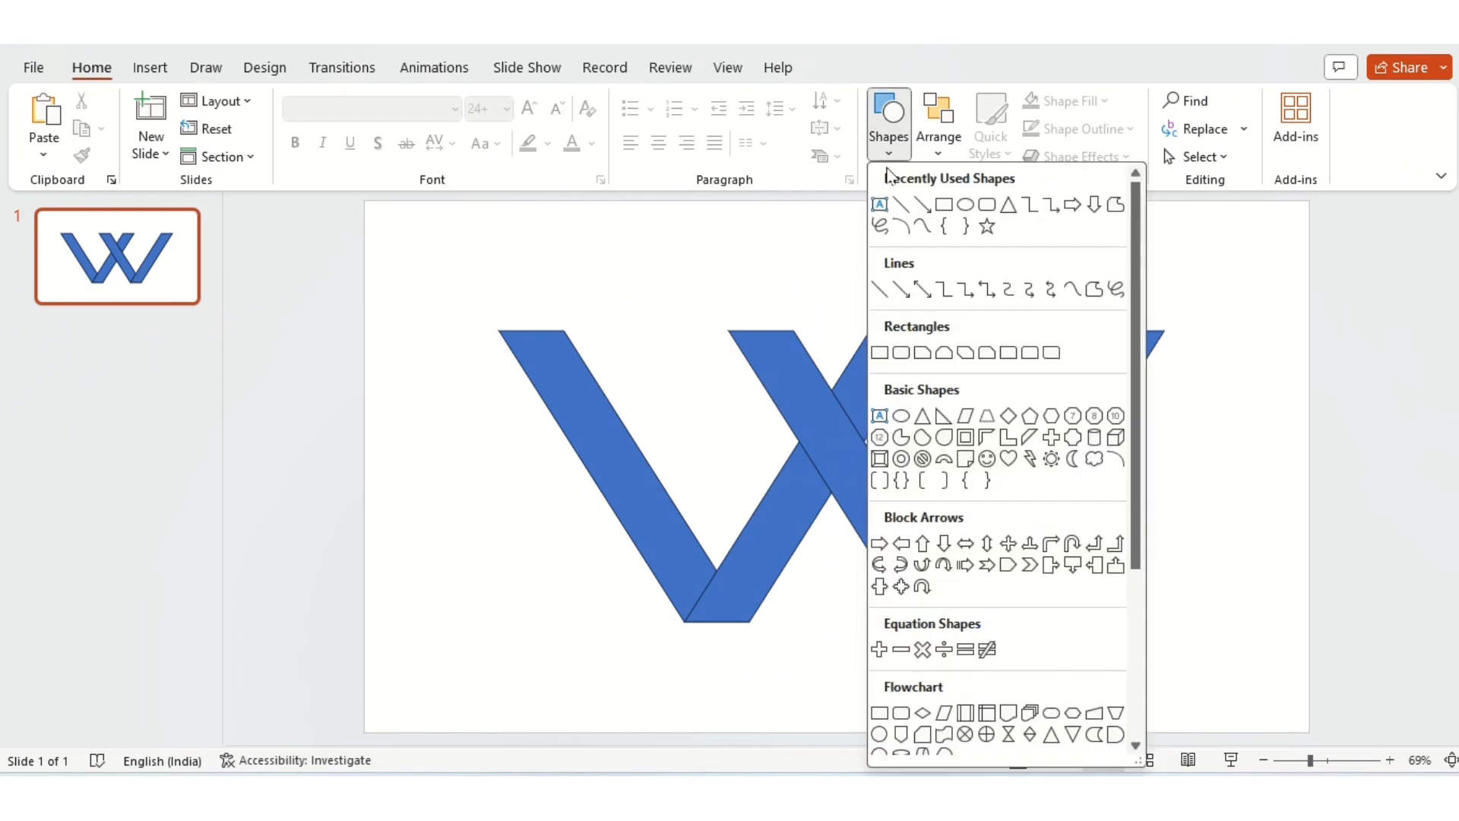
{"action": "left_click", "coordinate": [935, 204]}
{"action": "left_click_drag", "start_coordinate": [453, 387], "coordinate": [468, 408]}
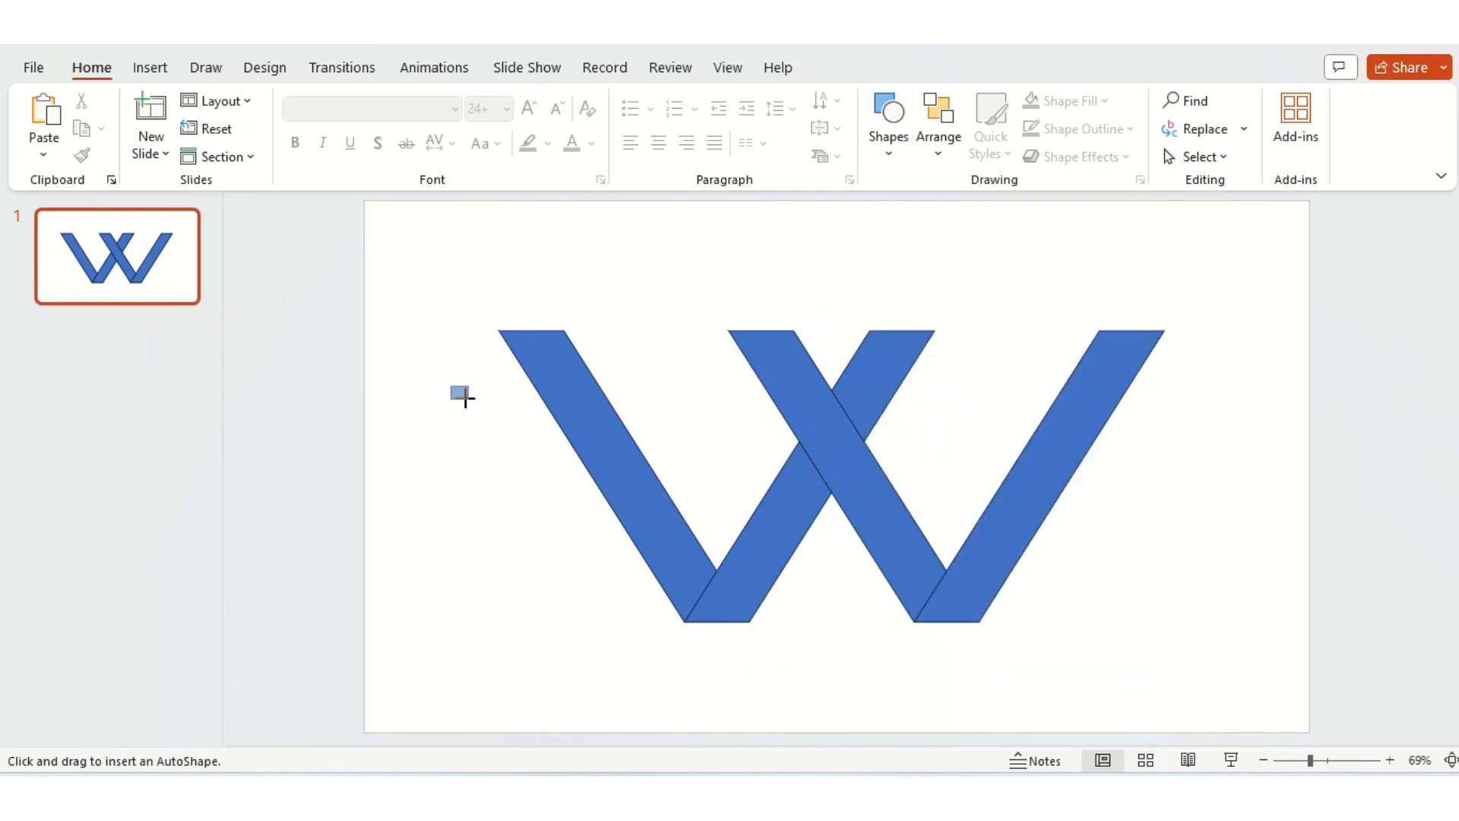
{"action": "left_click_drag", "start_coordinate": [468, 408], "coordinate": [464, 398]}
{"action": "mouse_move", "coordinate": [457, 392]}
{"action": "left_mouse_down"}
{"action": "mouse_move", "coordinate": [479, 439]}
{"action": "mouse_move", "coordinate": [530, 432]}
{"action": "left_mouse_up"}
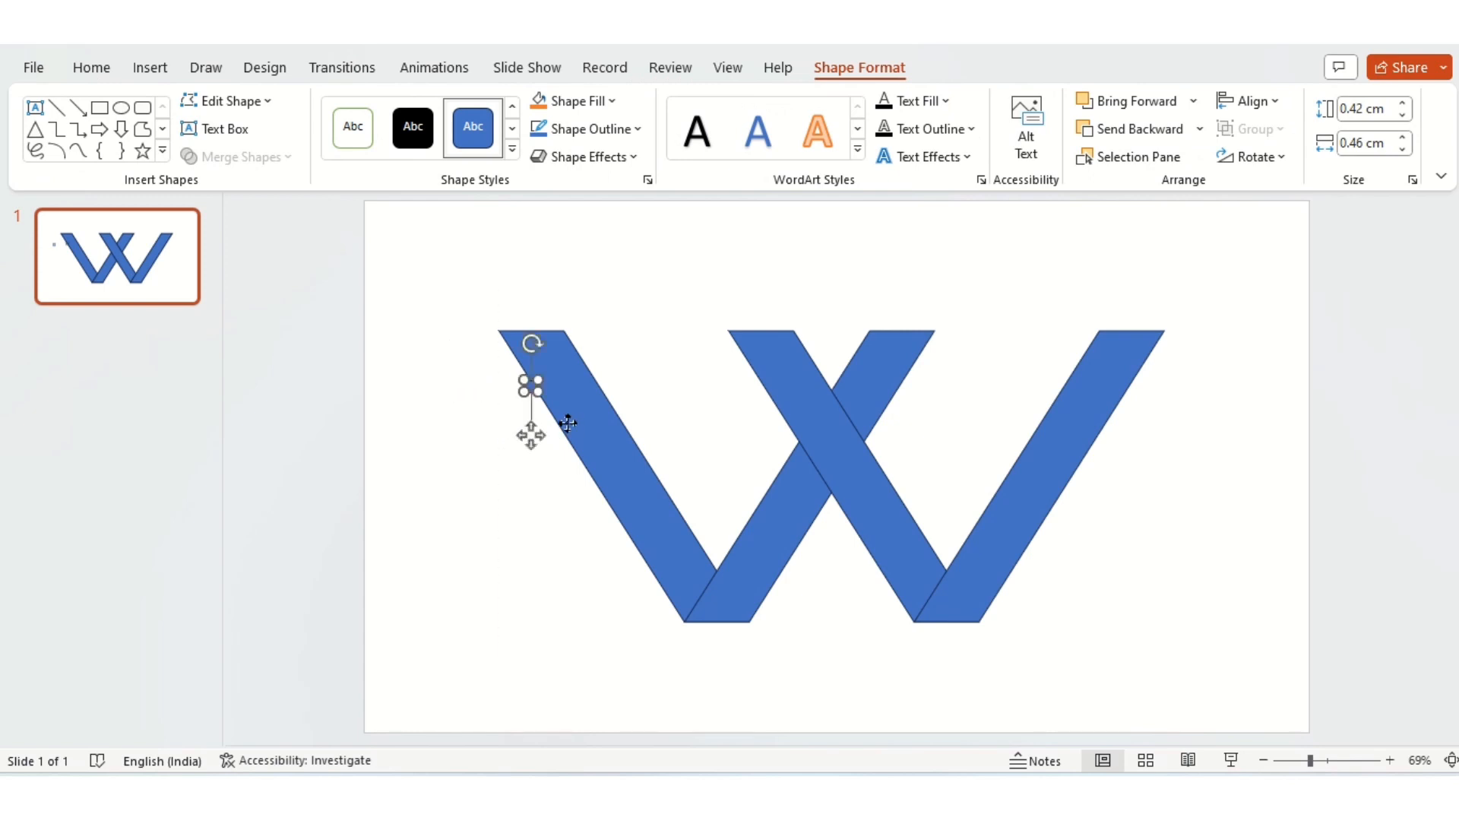
Step: Fragment the leftmost bar with the small rectangle on its outer edge
{"action": "left_click", "coordinate": [568, 423], "text": "shift"}
{"action": "left_click", "coordinate": [248, 158]}
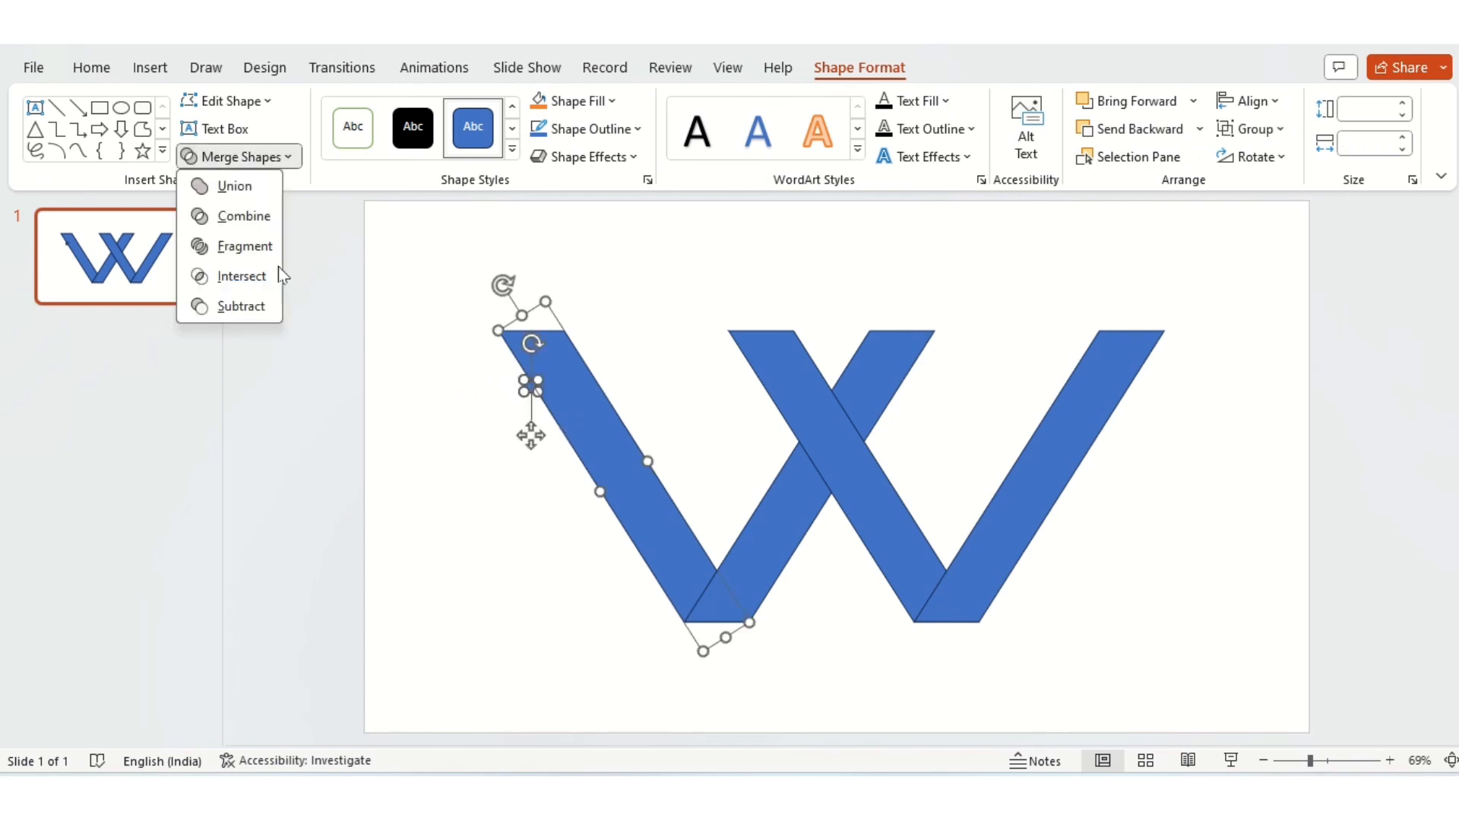
{"action": "left_click", "coordinate": [257, 251]}
Step: Delete the small rectangle's inner fragment to notch the leftmost bar, keeping the outer fragment in its place on the edge
{"action": "left_click", "coordinate": [536, 382]}
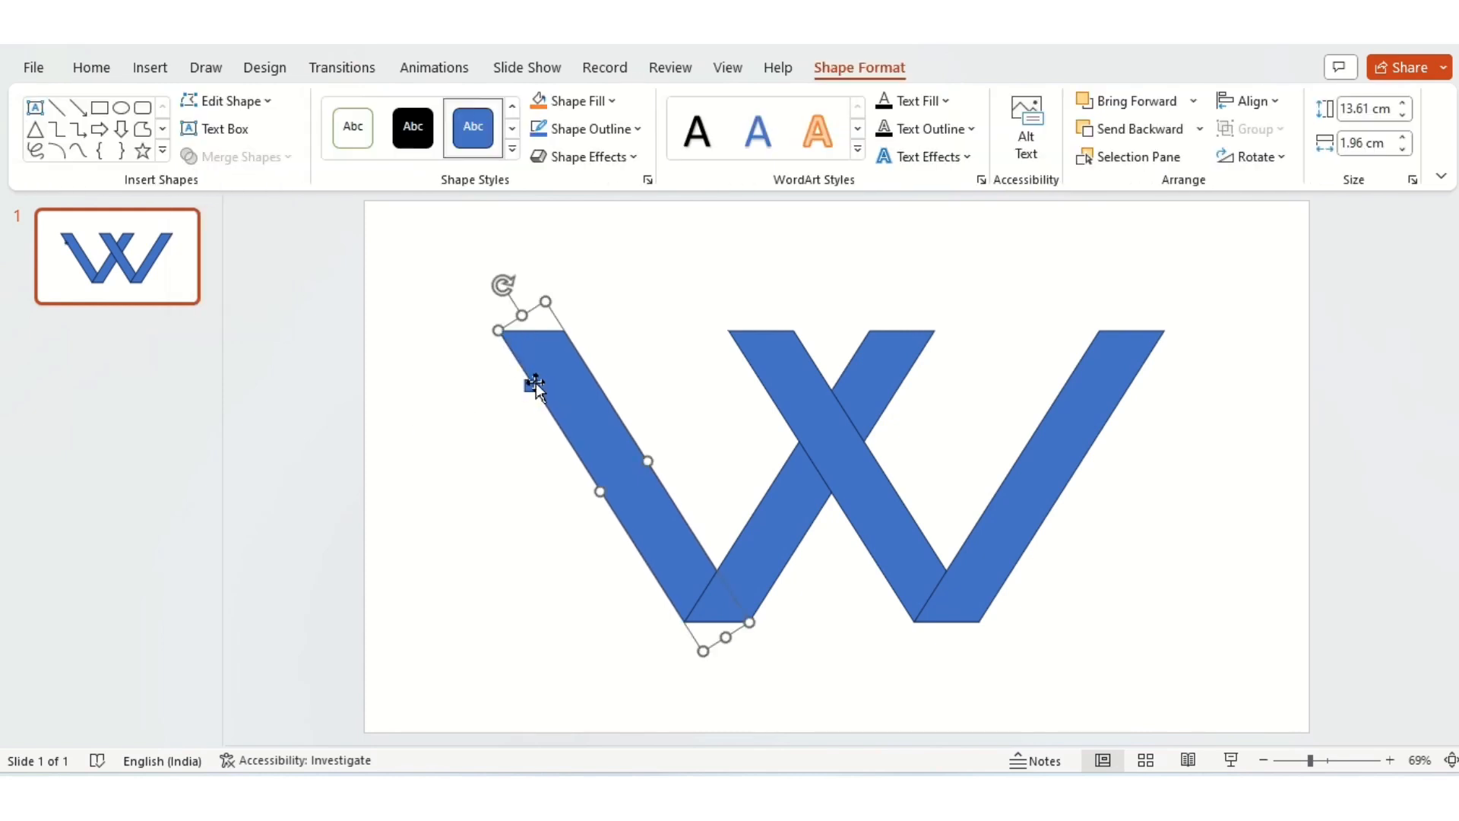
{"action": "left_click", "coordinate": [505, 414]}
{"action": "left_click", "coordinate": [536, 382]}
{"action": "left_click", "coordinate": [526, 395]}
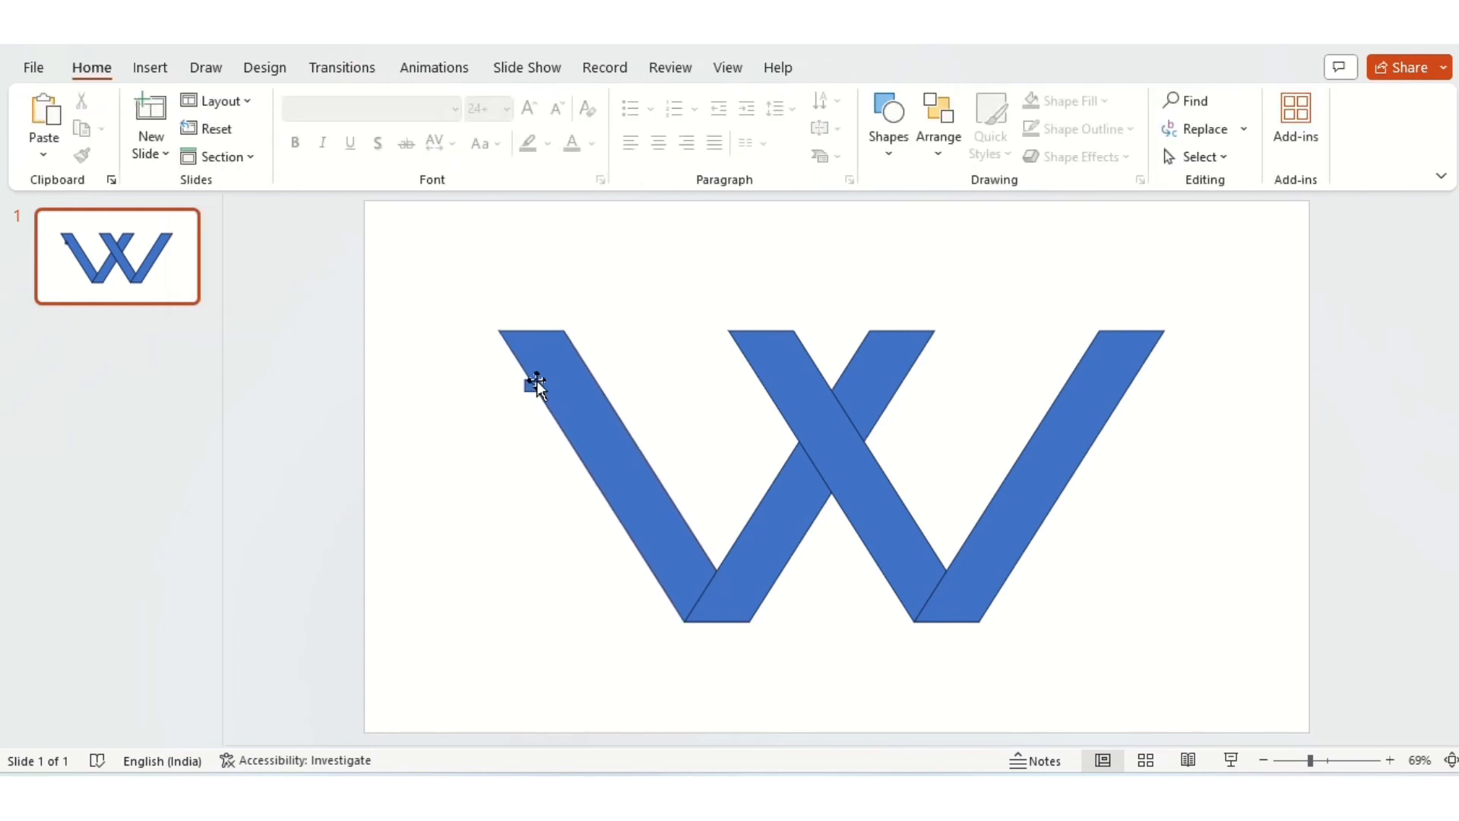
{"action": "left_click", "coordinate": [535, 381]}
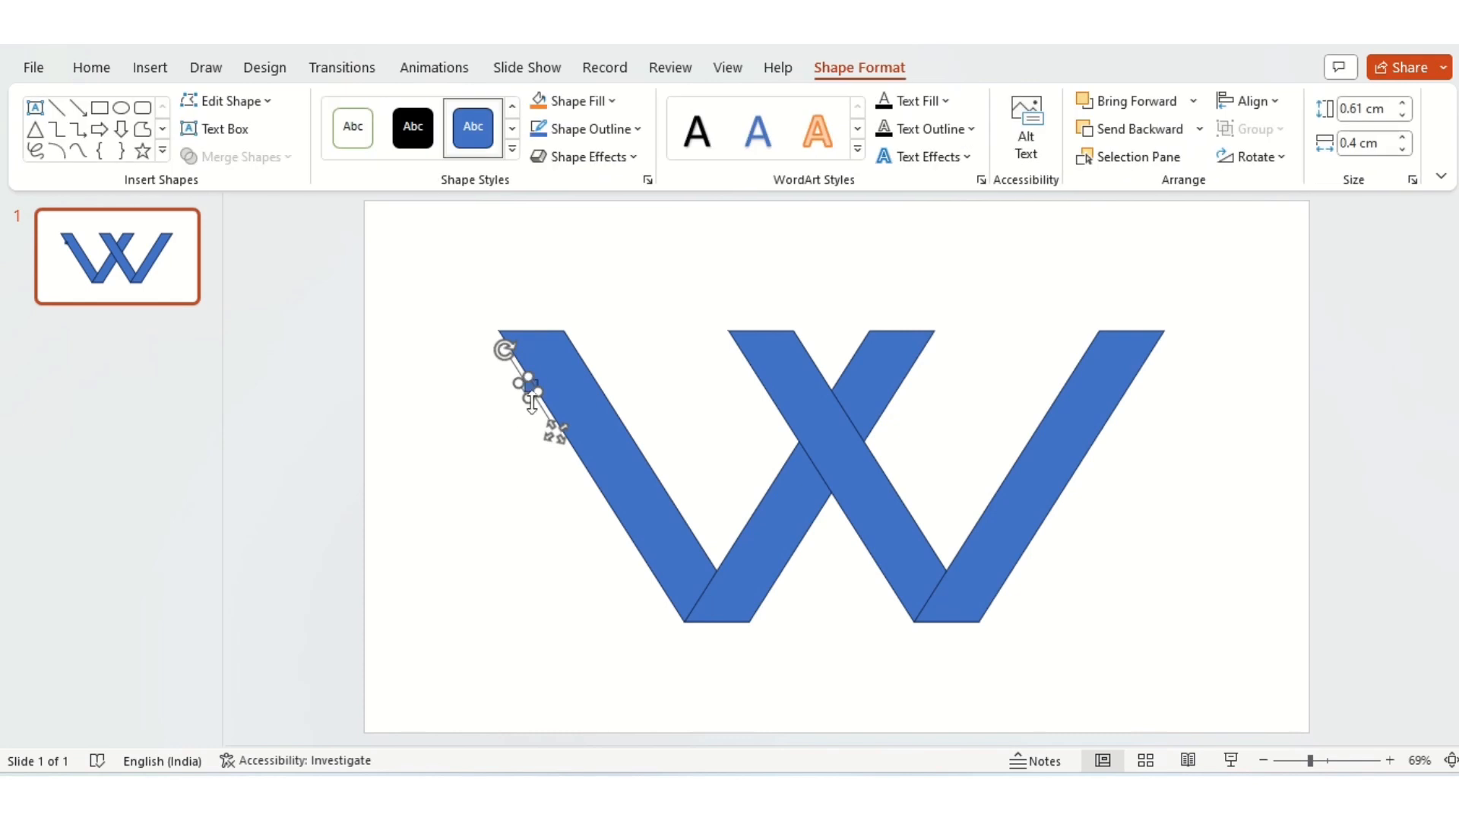
{"action": "left_click_drag", "start_coordinate": [554, 432], "coordinate": [480, 468]}
{"action": "left_click", "coordinate": [531, 385]}
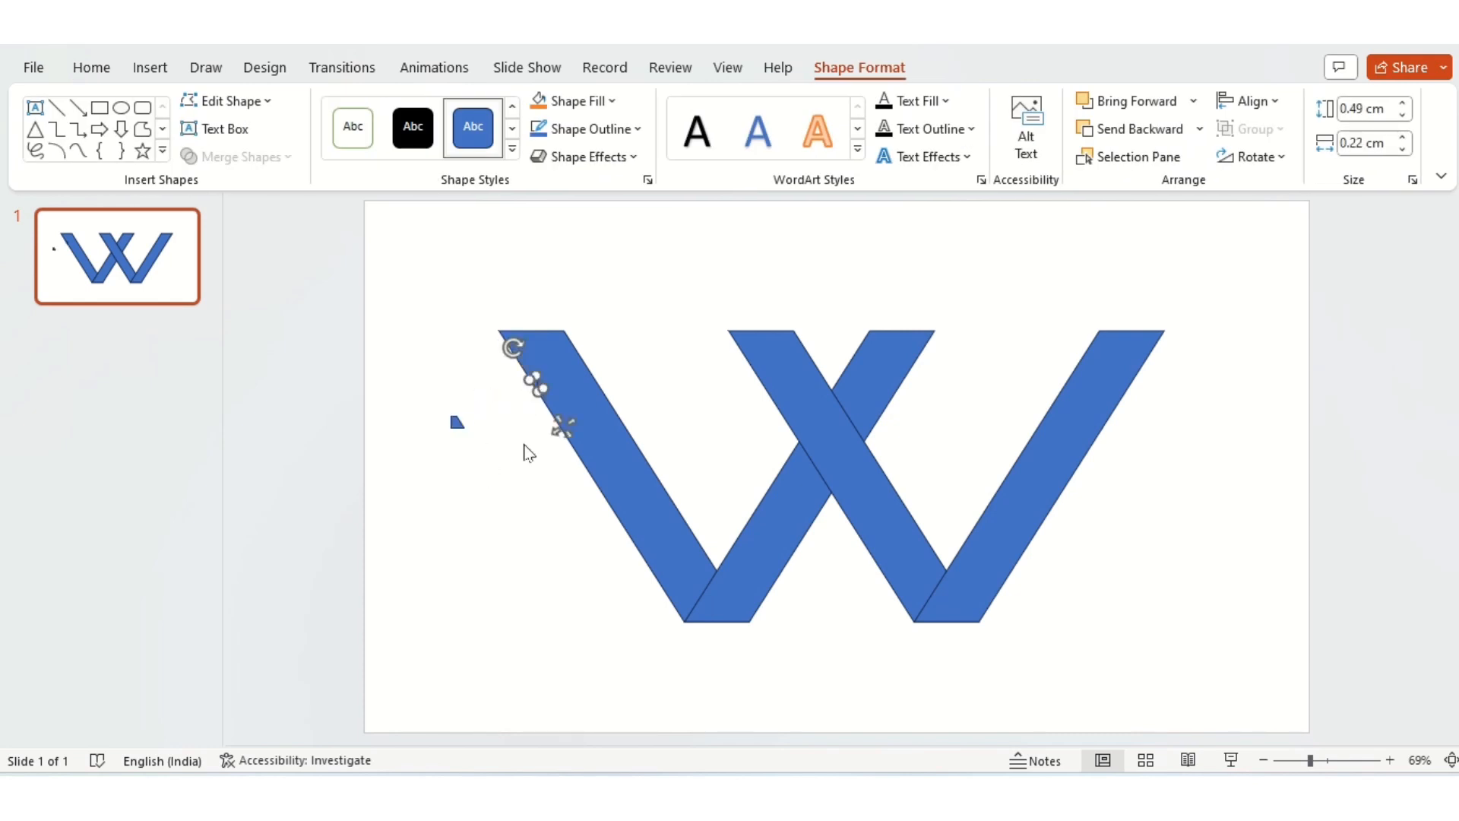
{"action": "key", "text": "Delete"}
{"action": "left_click", "coordinate": [454, 422]}
{"action": "left_click_drag", "start_coordinate": [481, 464], "coordinate": [555, 430]}
{"action": "left_click", "coordinate": [494, 457]}
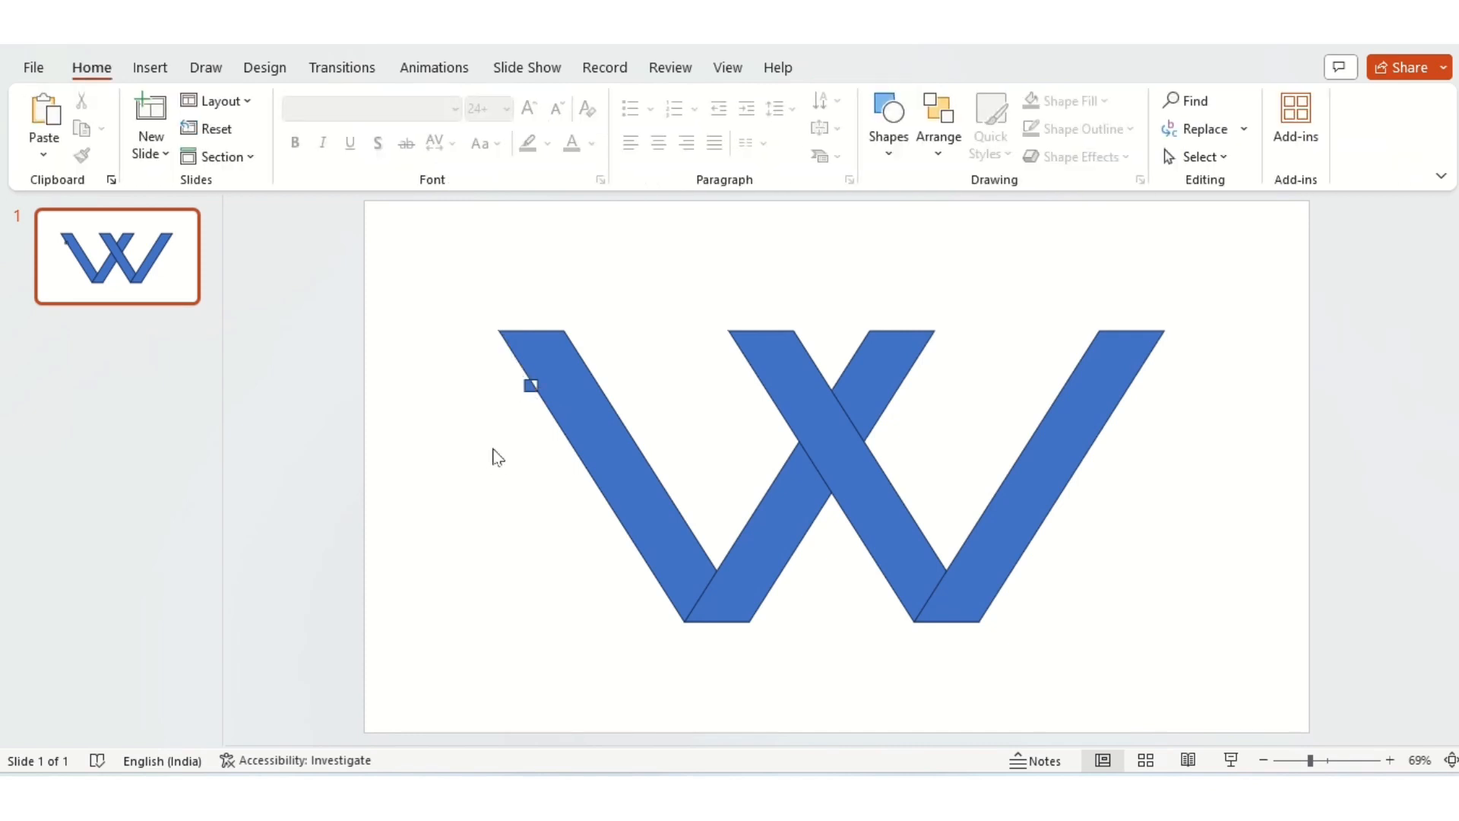
{"action": "left_click", "coordinate": [891, 152]}
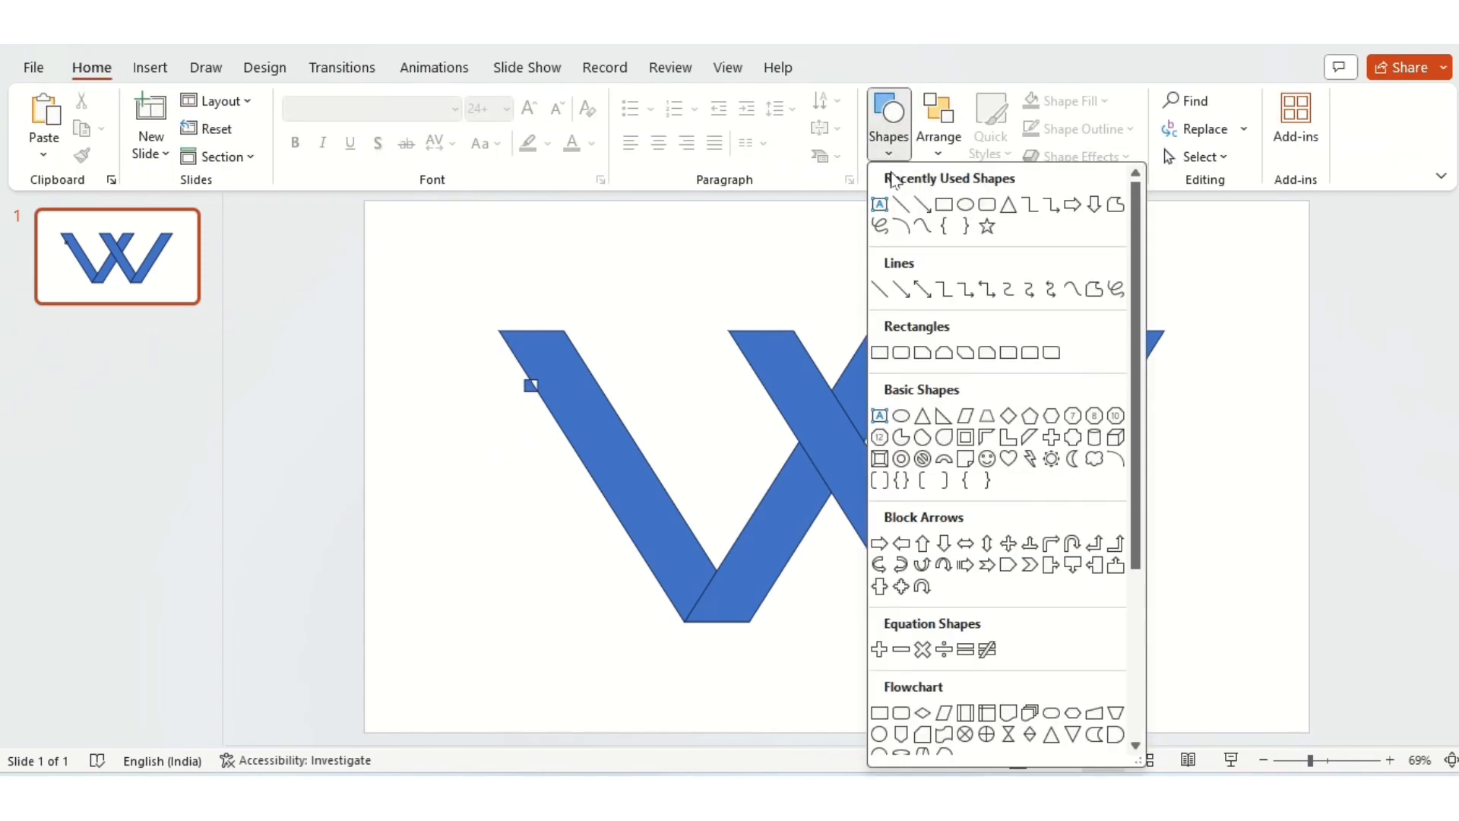
{"action": "left_click", "coordinate": [944, 208]}
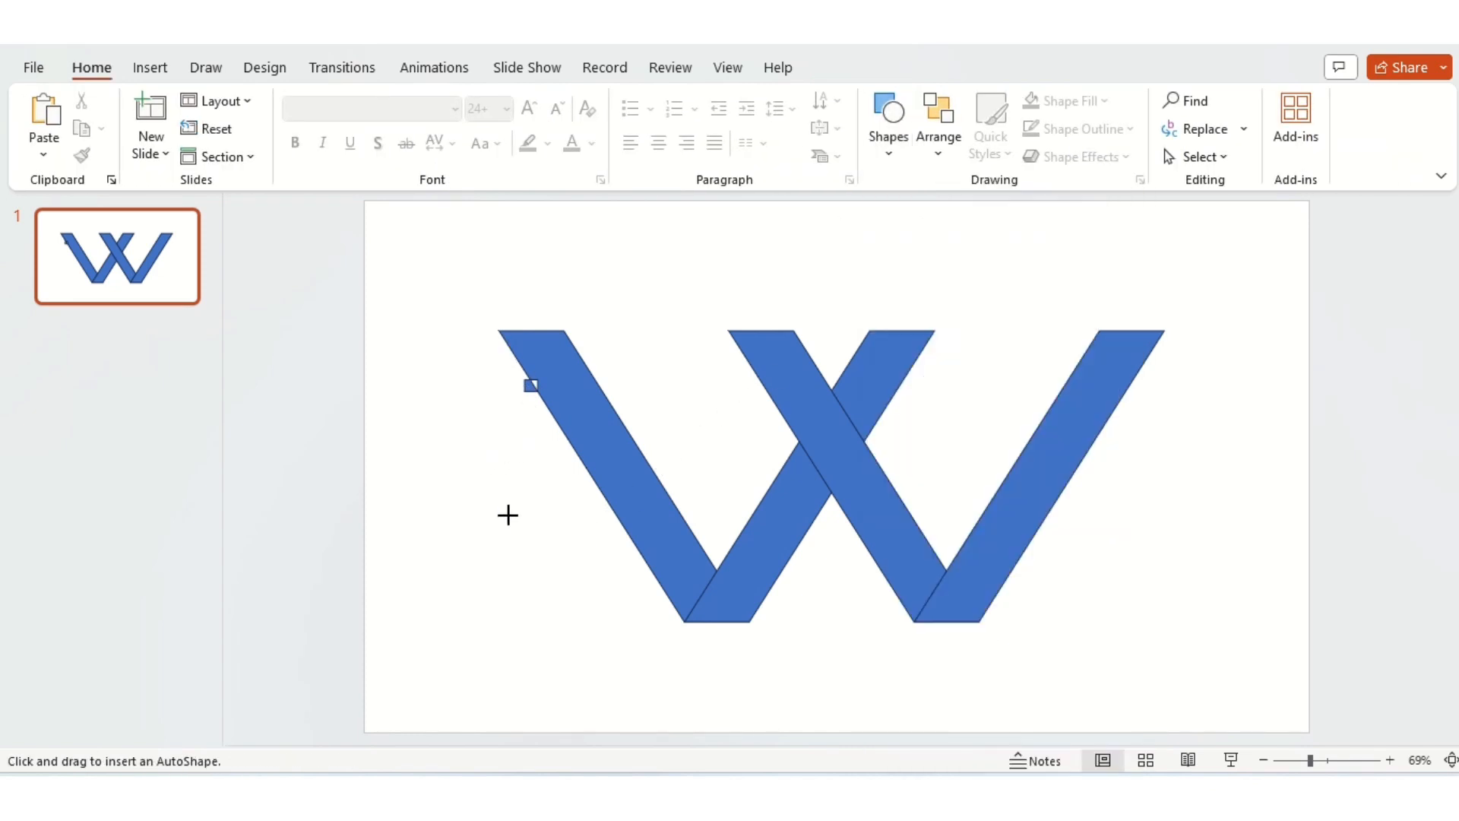
{"action": "mouse_move", "coordinate": [500, 507]}
{"action": "left_mouse_down"}
{"action": "mouse_move", "coordinate": [524, 560]}
{"action": "mouse_move", "coordinate": [531, 516]}
{"action": "left_mouse_up"}
{"action": "mouse_move", "coordinate": [522, 559]}
{"action": "left_mouse_down"}
{"action": "mouse_move", "coordinate": [569, 485]}
{"action": "mouse_move", "coordinate": [546, 497]}
{"action": "left_mouse_up"}
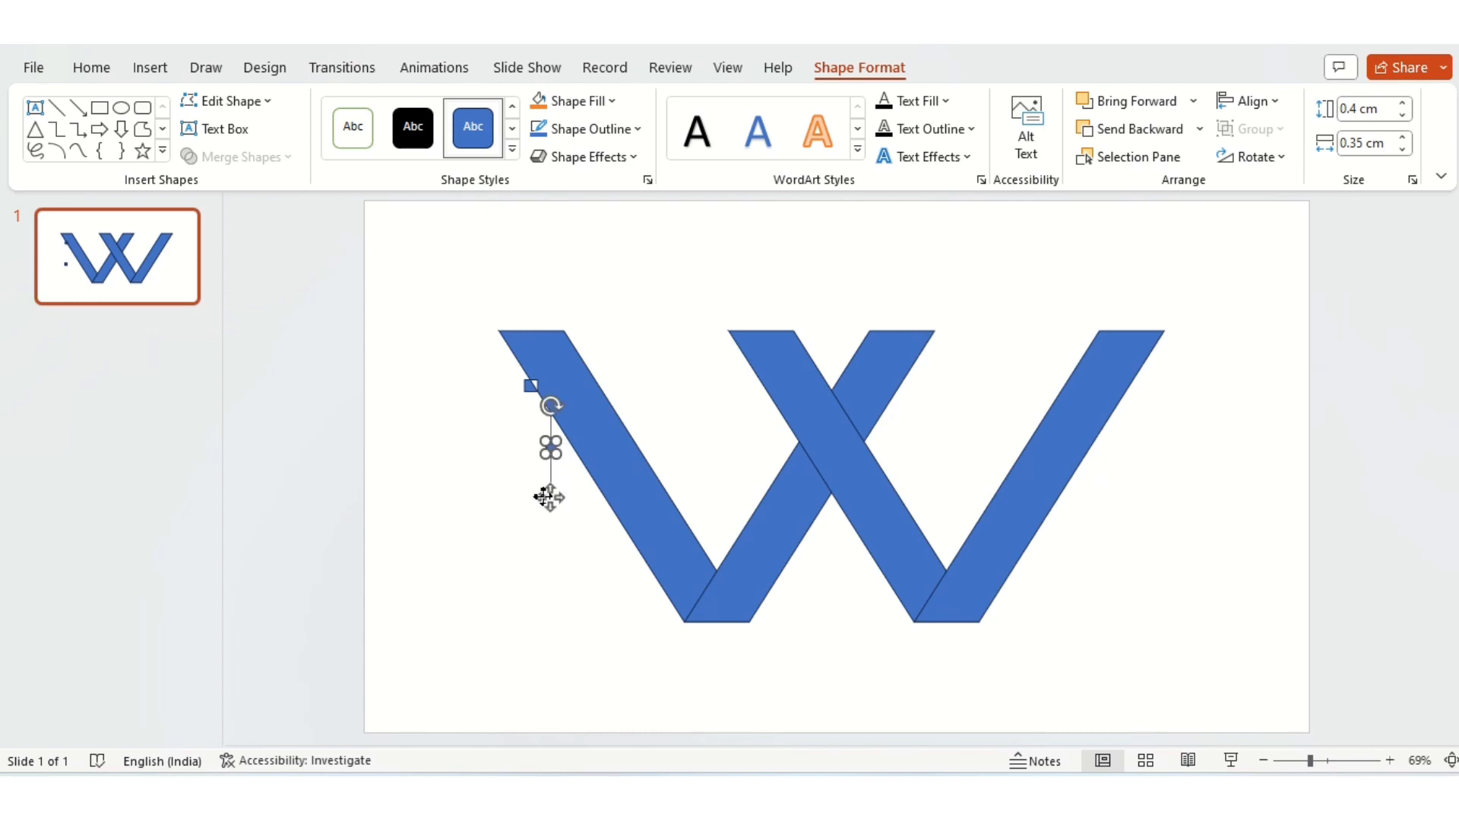
{"action": "left_click", "coordinate": [550, 497]}
Step: Draw a 0.79 cm square across the leftmost bar's outer edge, below the first notch
{"action": "left_click", "coordinate": [889, 114]}
{"action": "left_click", "coordinate": [944, 209]}
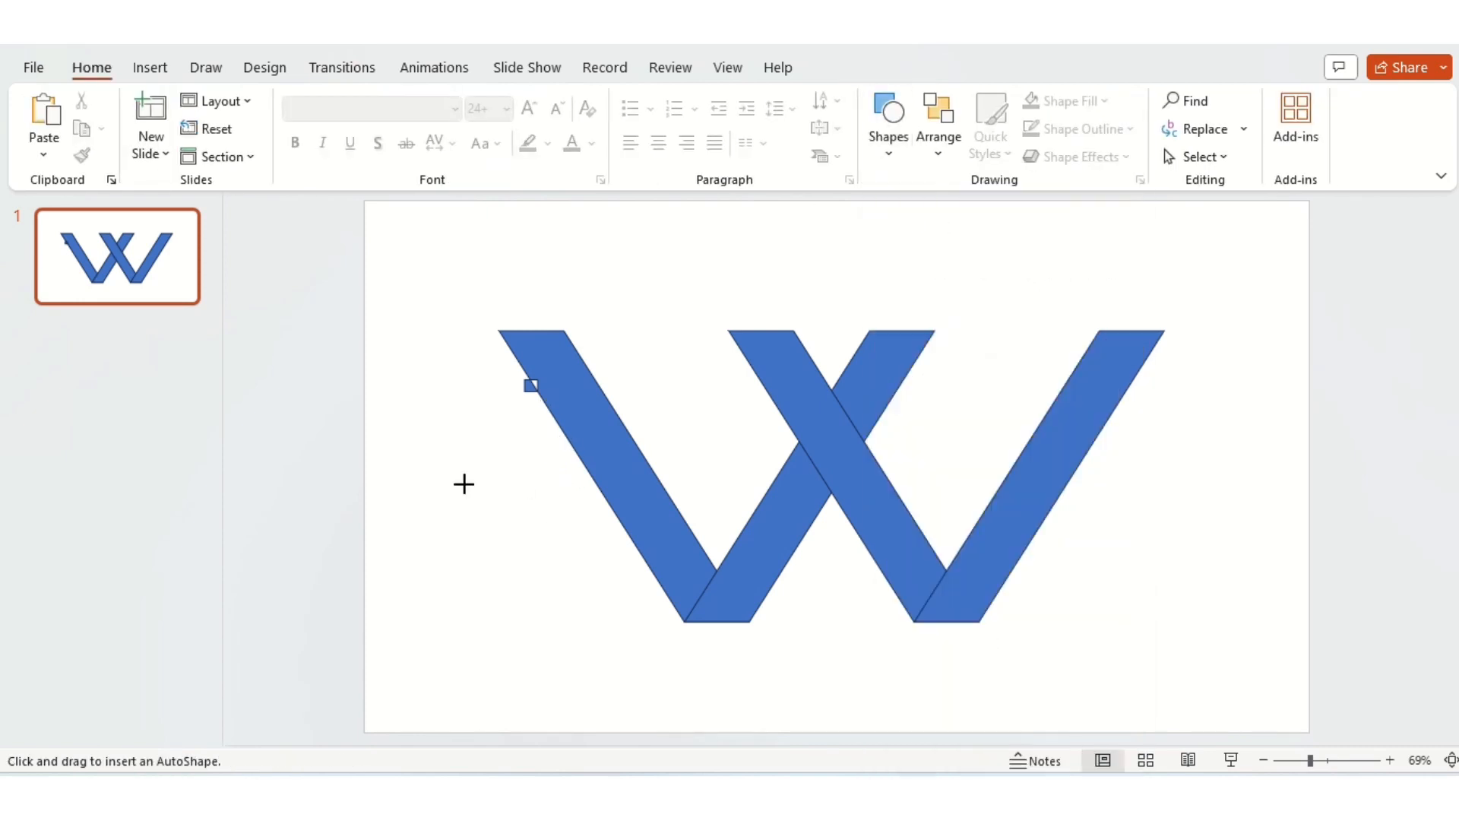
{"action": "mouse_move", "coordinate": [483, 499]}
{"action": "left_mouse_down"}
{"action": "mouse_move", "coordinate": [600, 514]}
{"action": "mouse_move", "coordinate": [588, 522]}
{"action": "left_mouse_up"}
{"action": "key", "text": "ctrl+Left"}
{"action": "key", "text": "ctrl+Left"}
{"action": "key", "text": "ctrl+Left"}
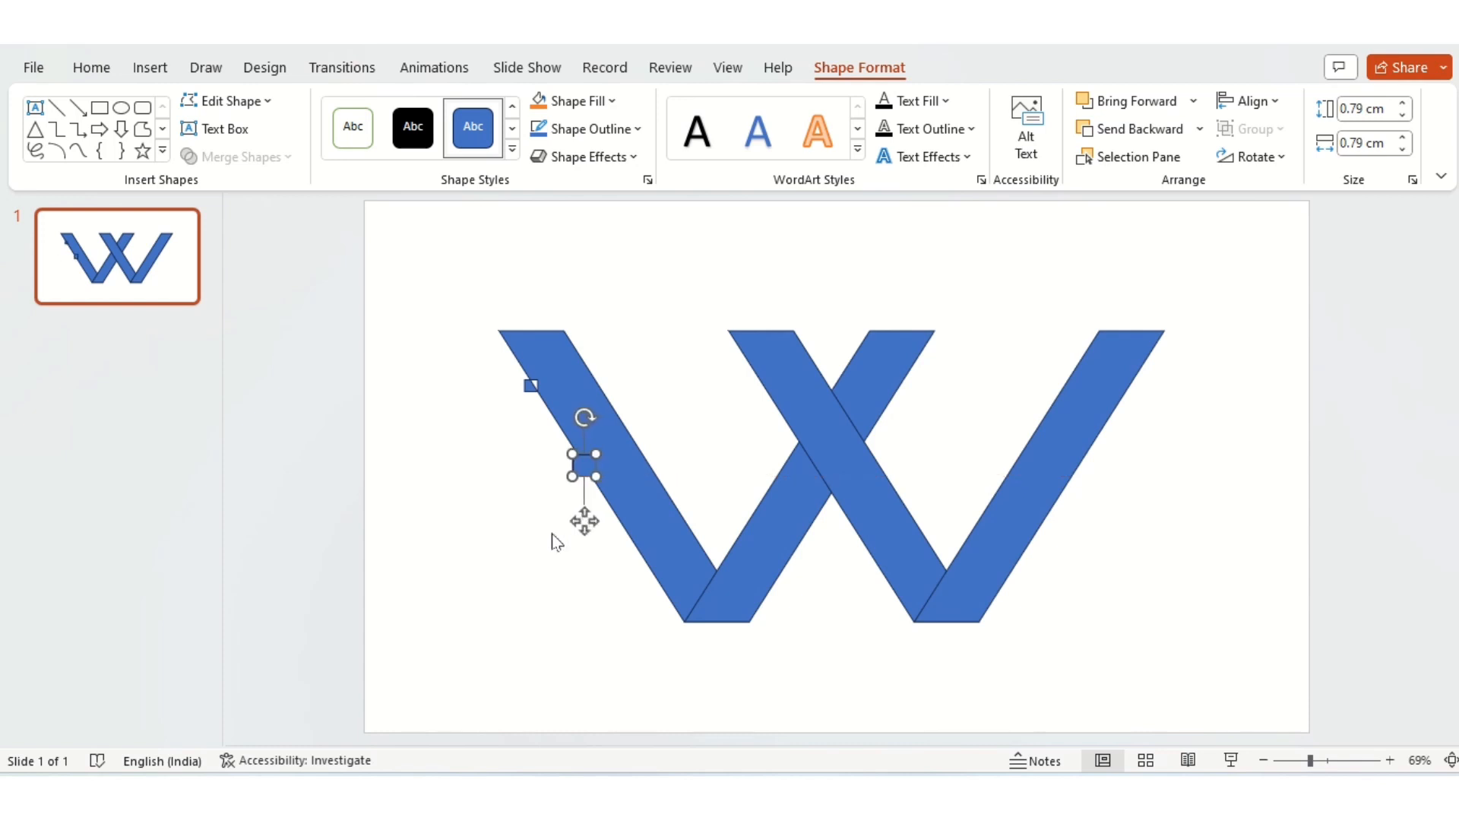
Step: Fragment the leftmost bar with the 0.79 cm square
{"action": "left_click", "coordinate": [551, 534]}
{"action": "left_click", "coordinate": [646, 505]}
{"action": "left_click", "coordinate": [585, 473], "text": "shift"}
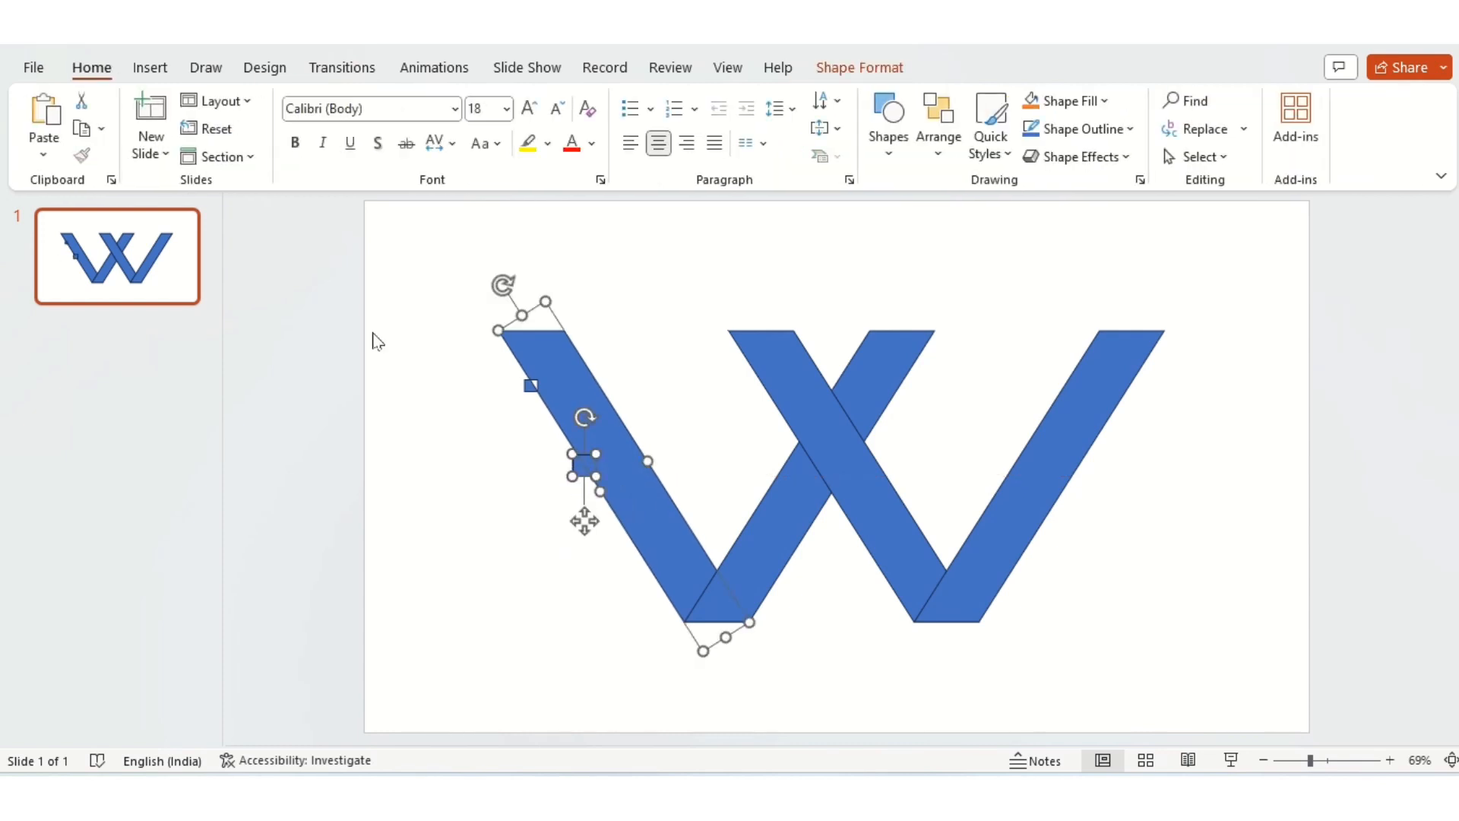
{"action": "left_click", "coordinate": [203, 156]}
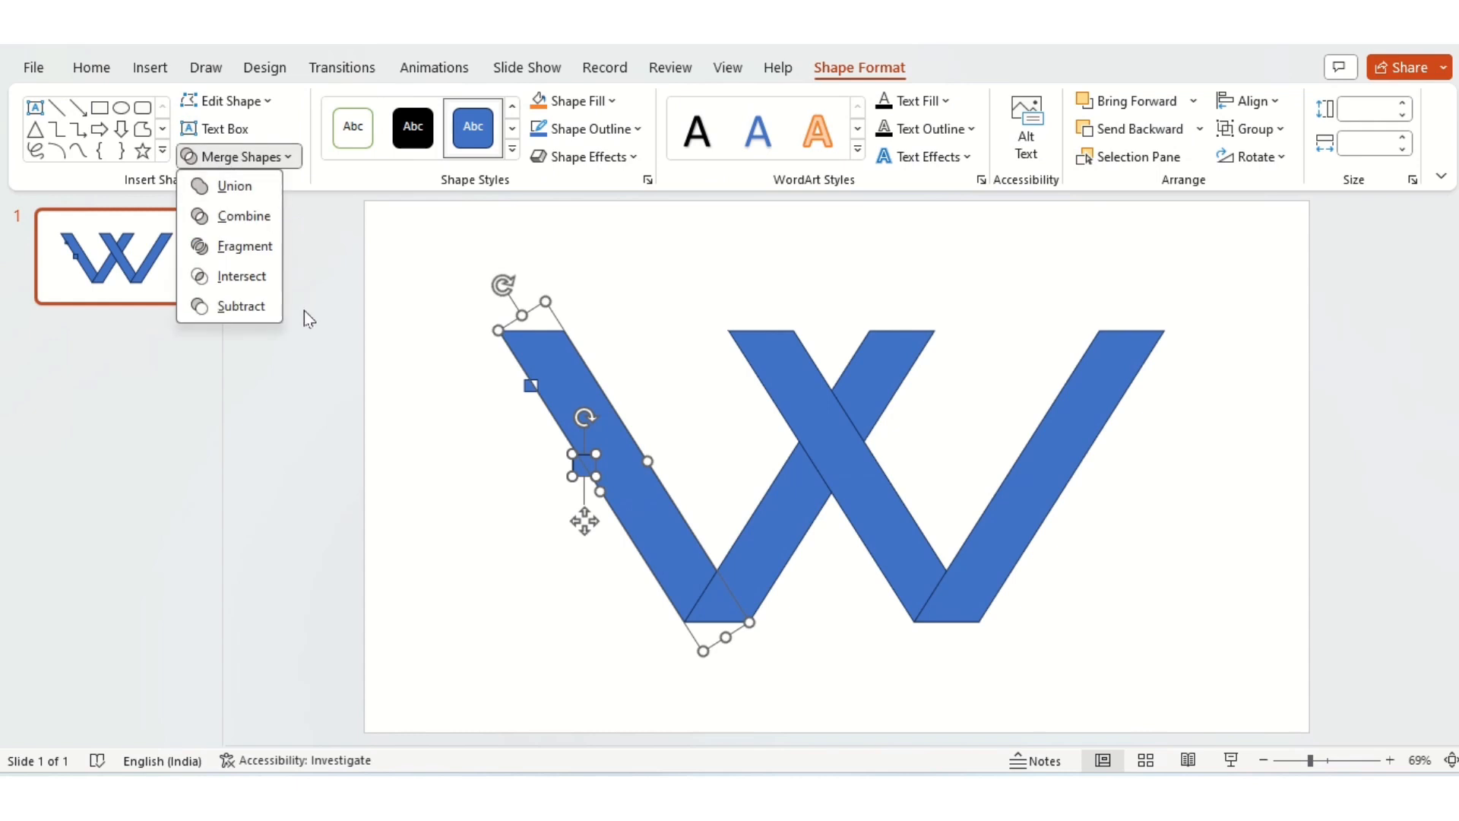
{"action": "left_click", "coordinate": [244, 247]}
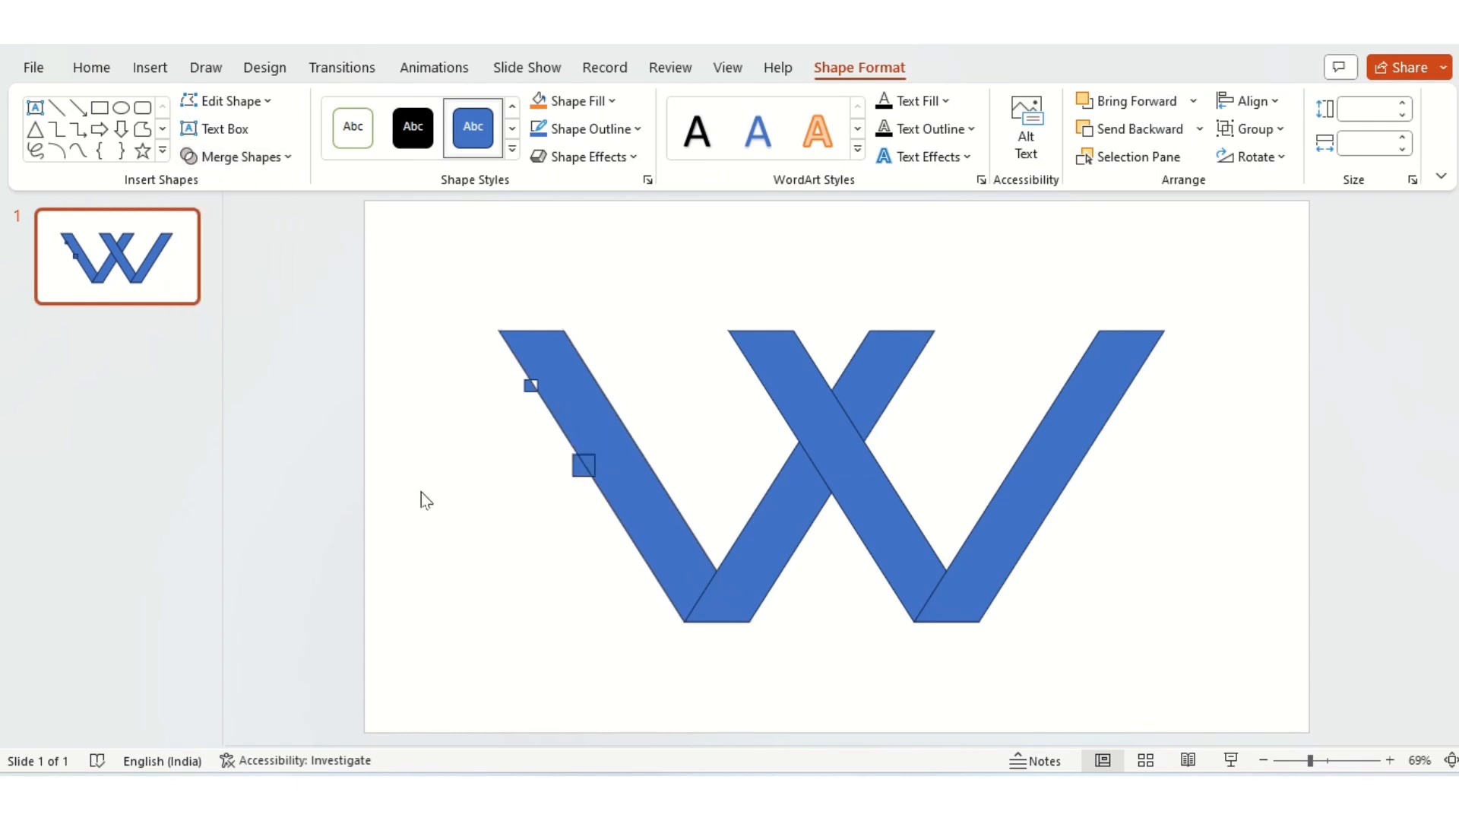
Step: Unite the two fragments of the larger square on the leftmost bar and move the square just outside the bar's outer edge
{"action": "left_click", "coordinate": [589, 470]}
{"action": "left_click", "coordinate": [601, 475]}
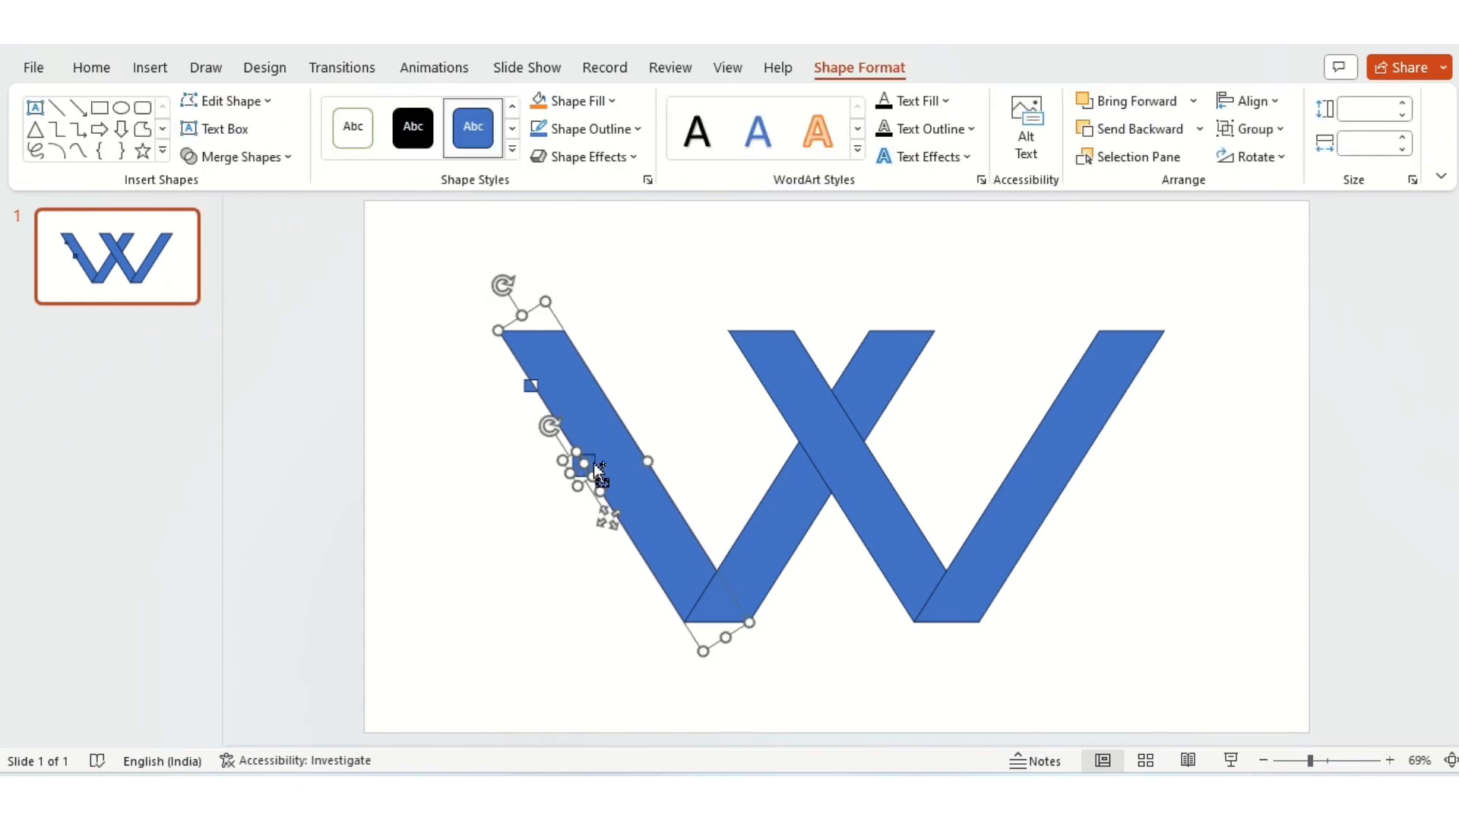
{"action": "left_click", "coordinate": [578, 474]}
{"action": "left_click", "coordinate": [591, 463]}
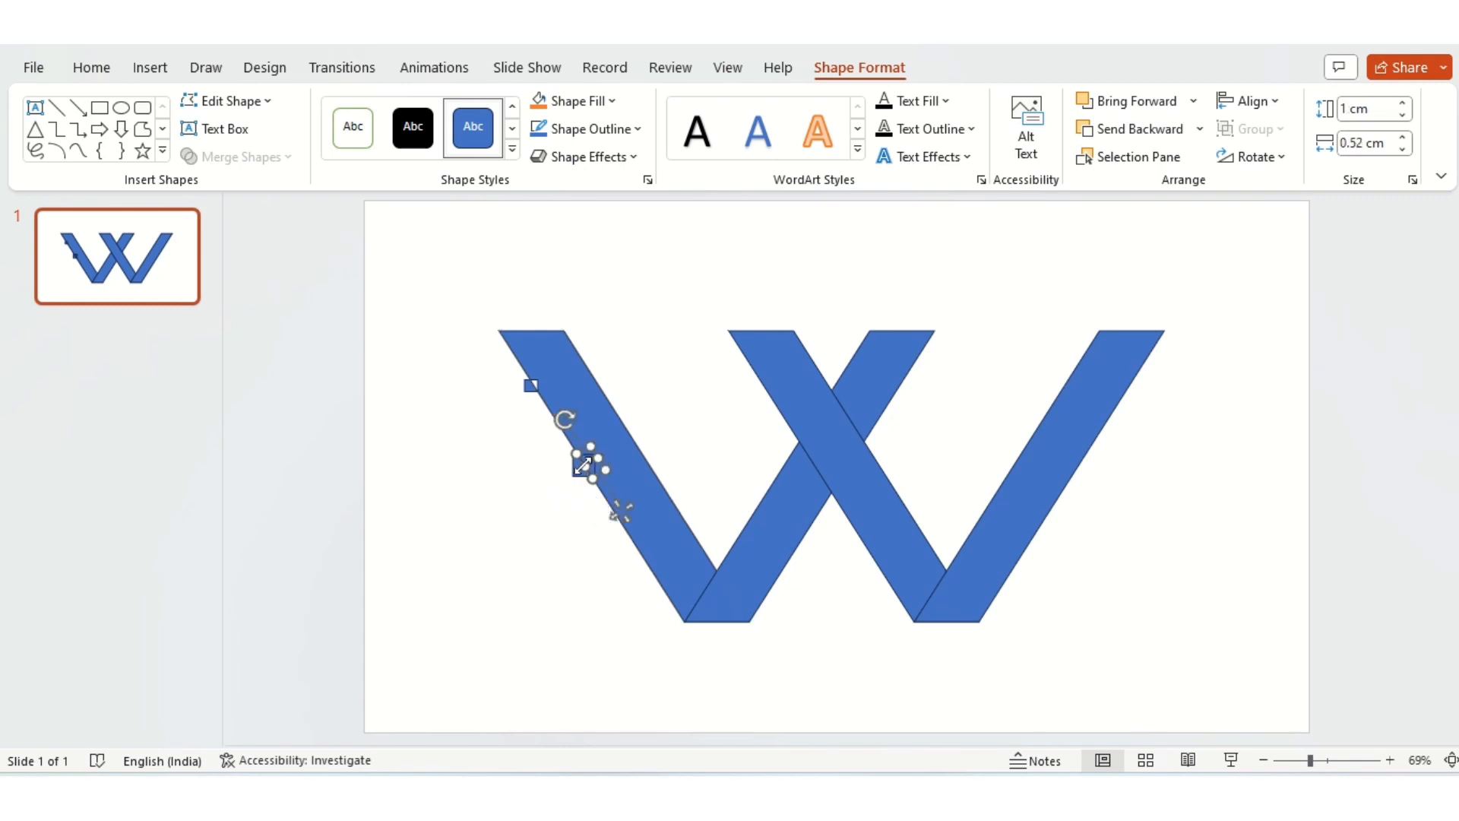
{"action": "left_click", "coordinate": [577, 472], "text": "shift"}
{"action": "left_click", "coordinate": [221, 161]}
{"action": "left_click", "coordinate": [233, 186]}
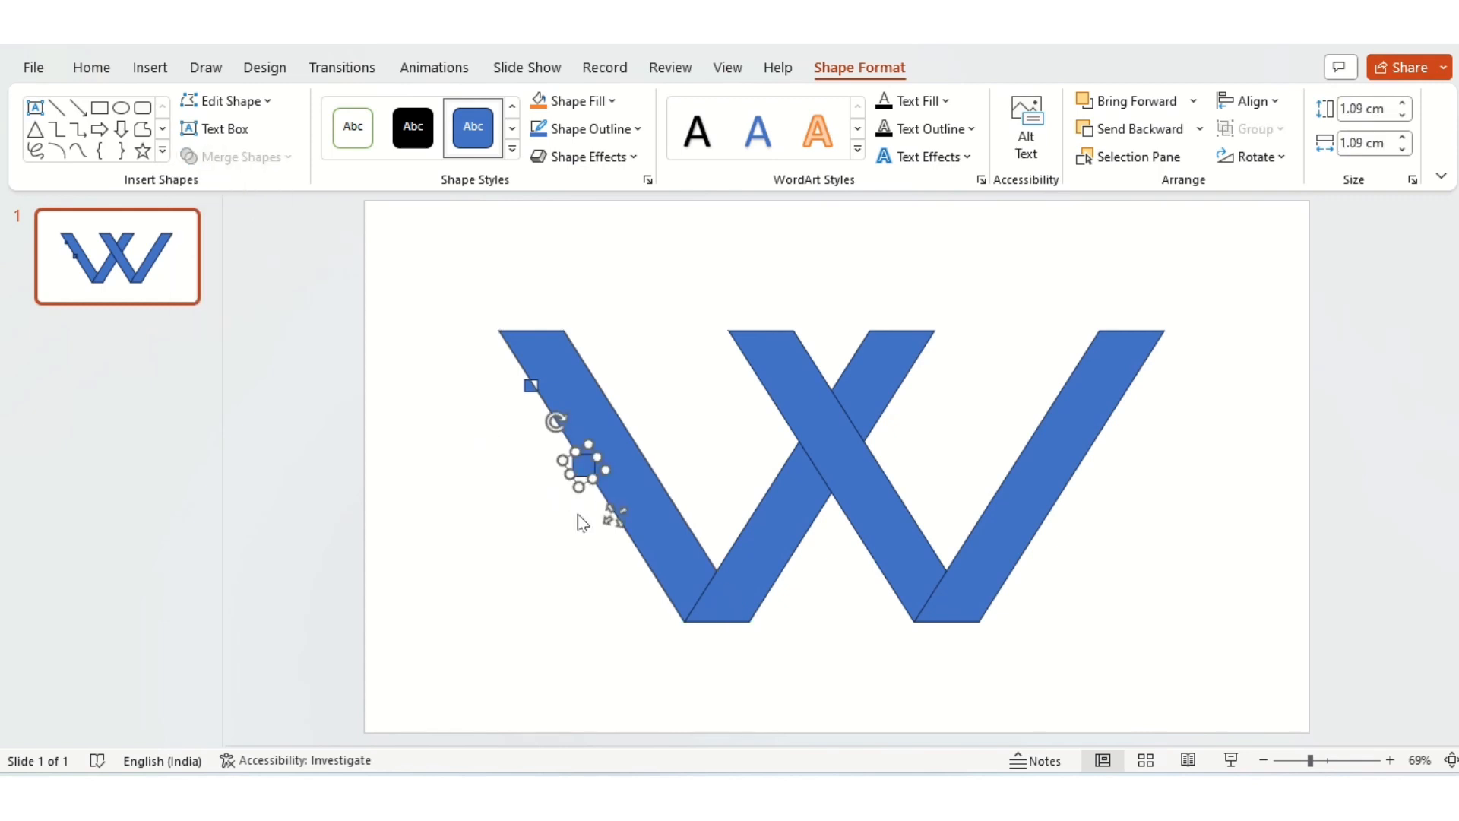
{"action": "left_click_drag", "start_coordinate": [616, 518], "coordinate": [589, 512]}
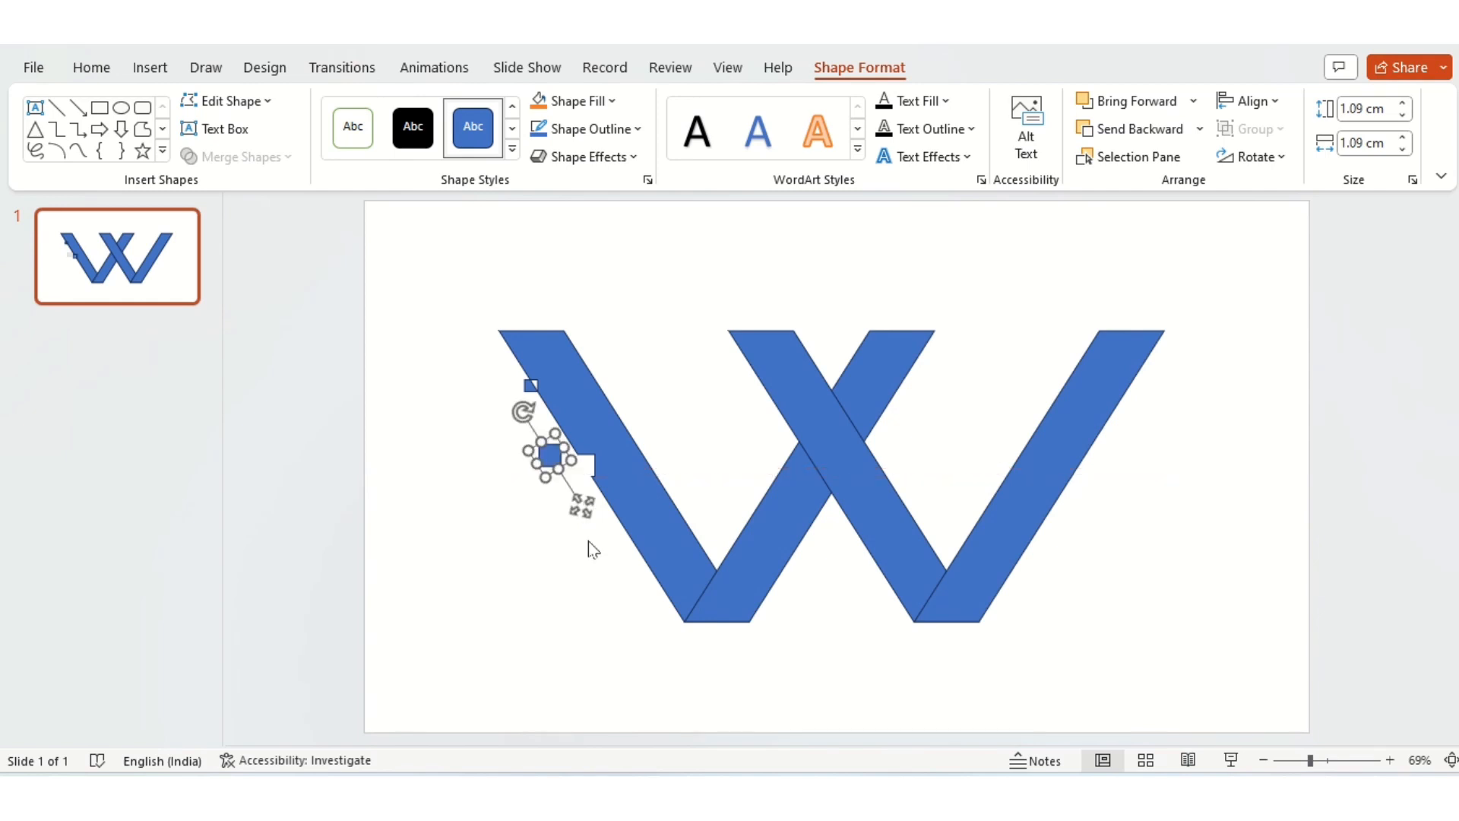
{"action": "left_click", "coordinate": [536, 561]}
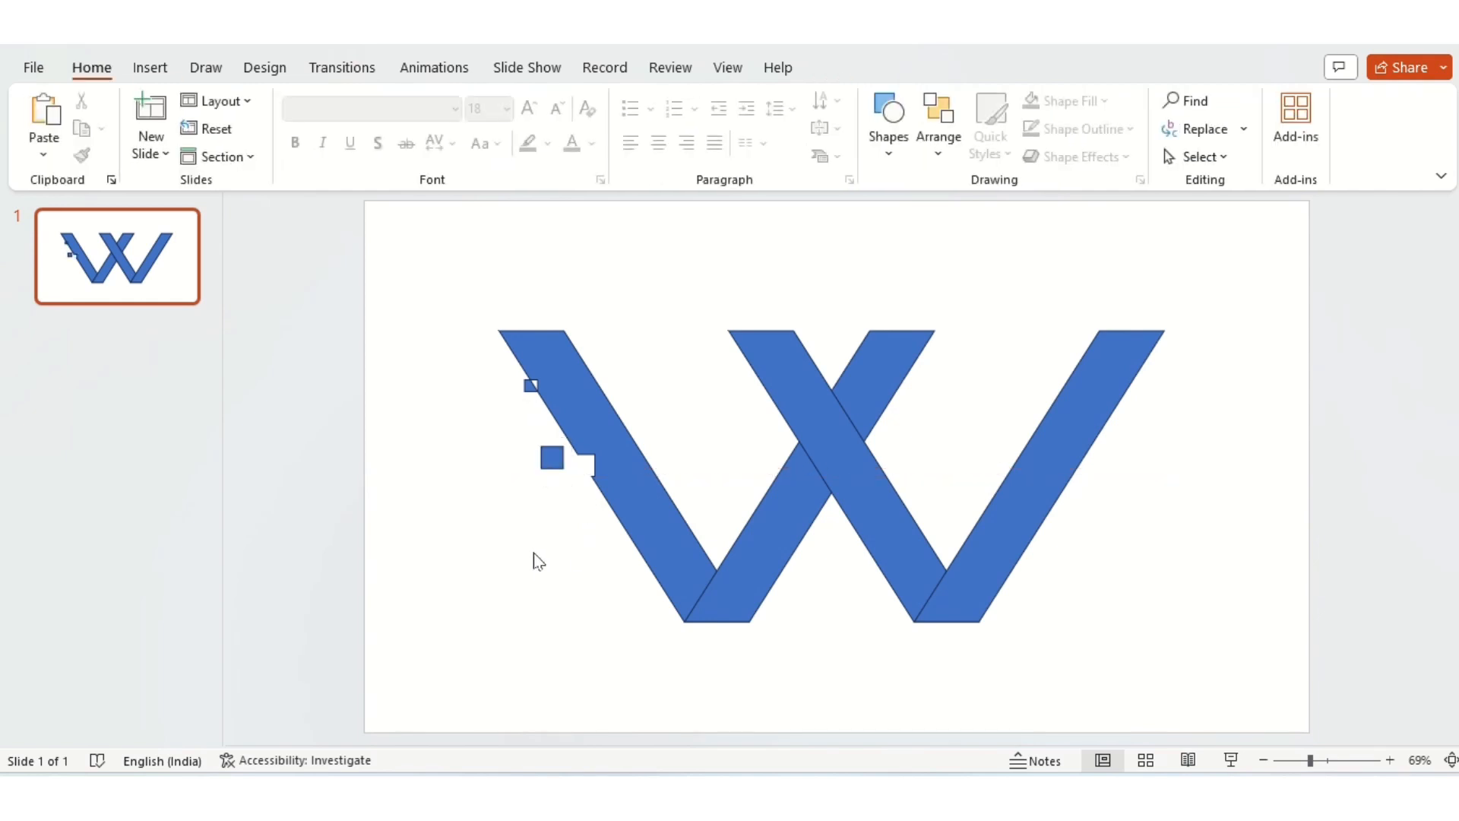
Step: Draw a tiny square and place it on the leftmost bar's outer edge, directly above the large notch
{"action": "left_click", "coordinate": [888, 118]}
{"action": "left_click", "coordinate": [940, 204]}
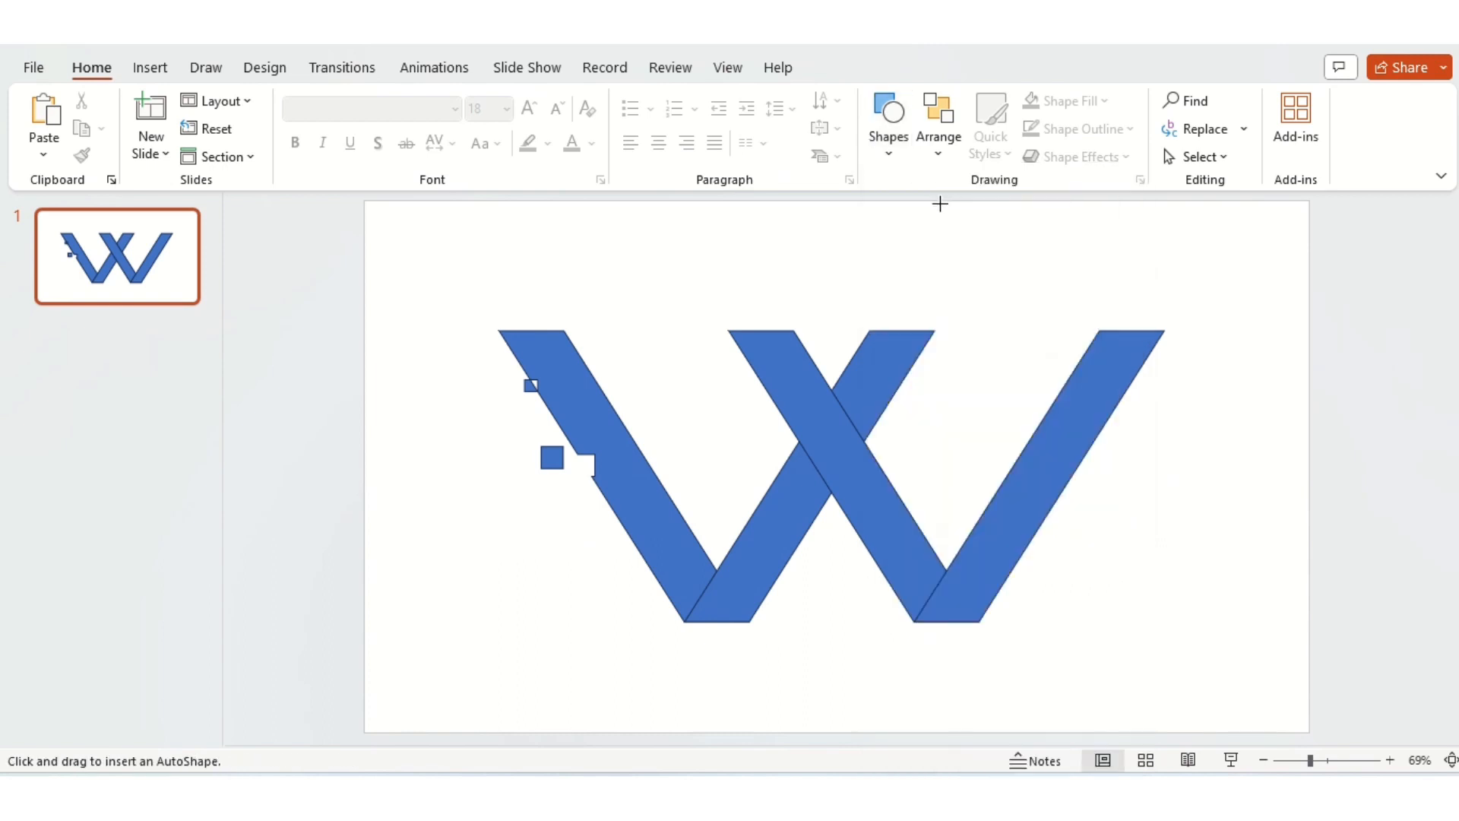
{"action": "left_click_drag", "start_coordinate": [452, 437], "coordinate": [461, 446]}
{"action": "left_click_drag", "start_coordinate": [457, 490], "coordinate": [579, 497]}
Step: Fragment the leftmost bar with the tiny square and move the cut-out square outward, just above the larger detached one
{"action": "left_click", "coordinate": [602, 465]}
{"action": "left_click", "coordinate": [584, 447], "text": "shift"}
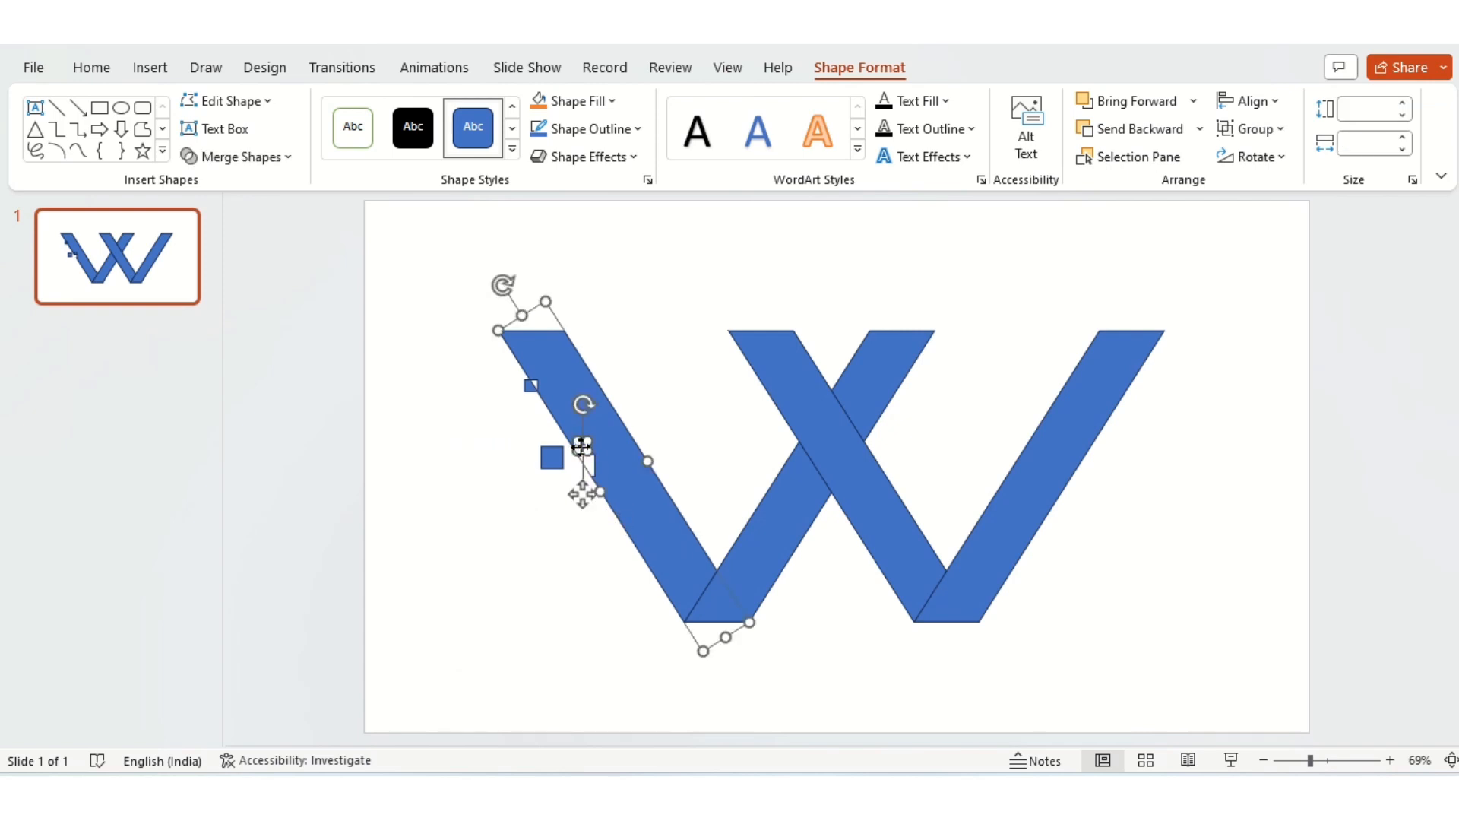
{"action": "left_click", "coordinate": [251, 155]}
{"action": "left_click", "coordinate": [241, 247]}
{"action": "left_click", "coordinate": [580, 450]}
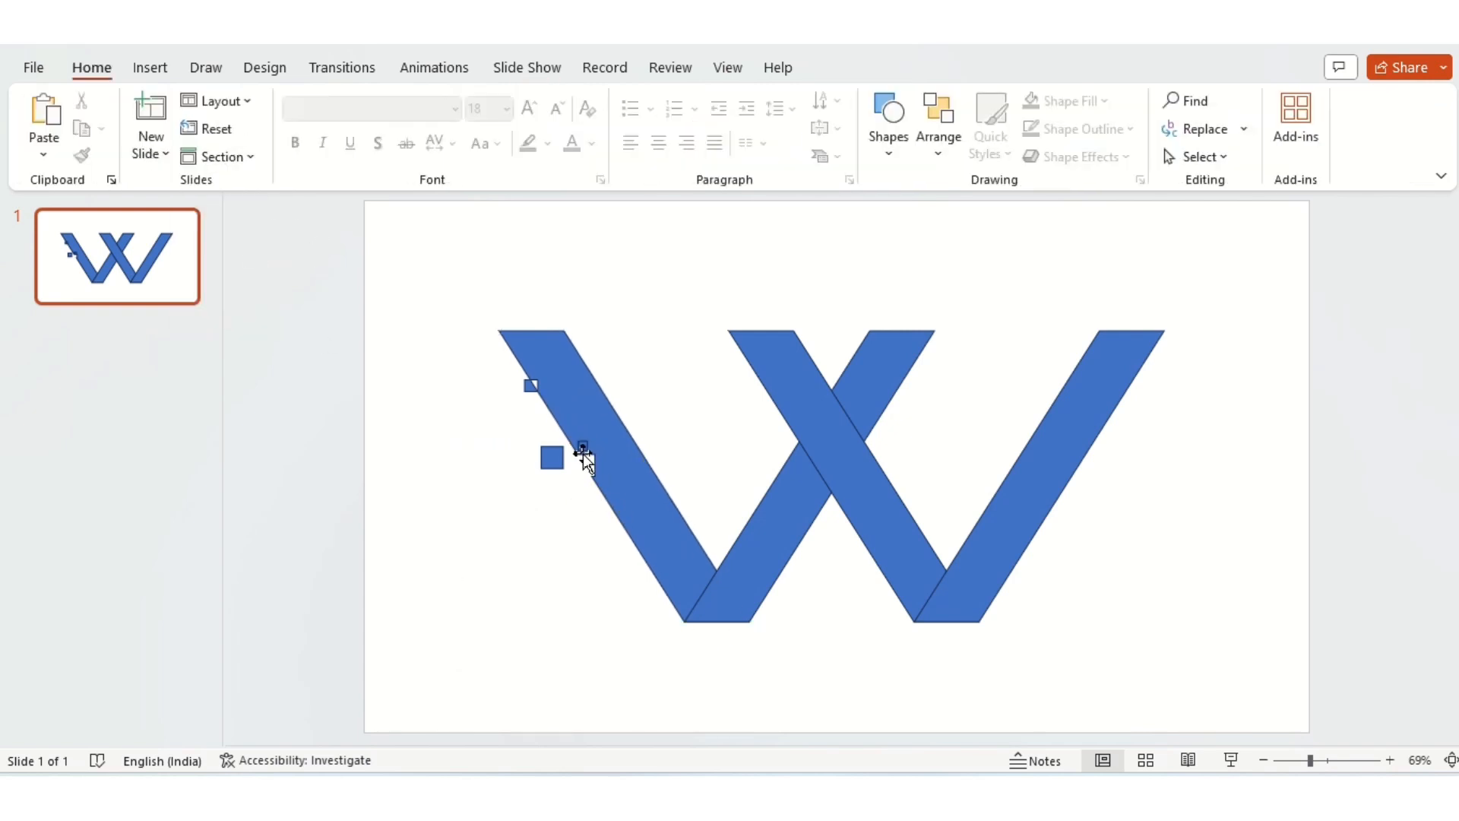
{"action": "left_click_drag", "start_coordinate": [579, 446], "coordinate": [528, 433]}
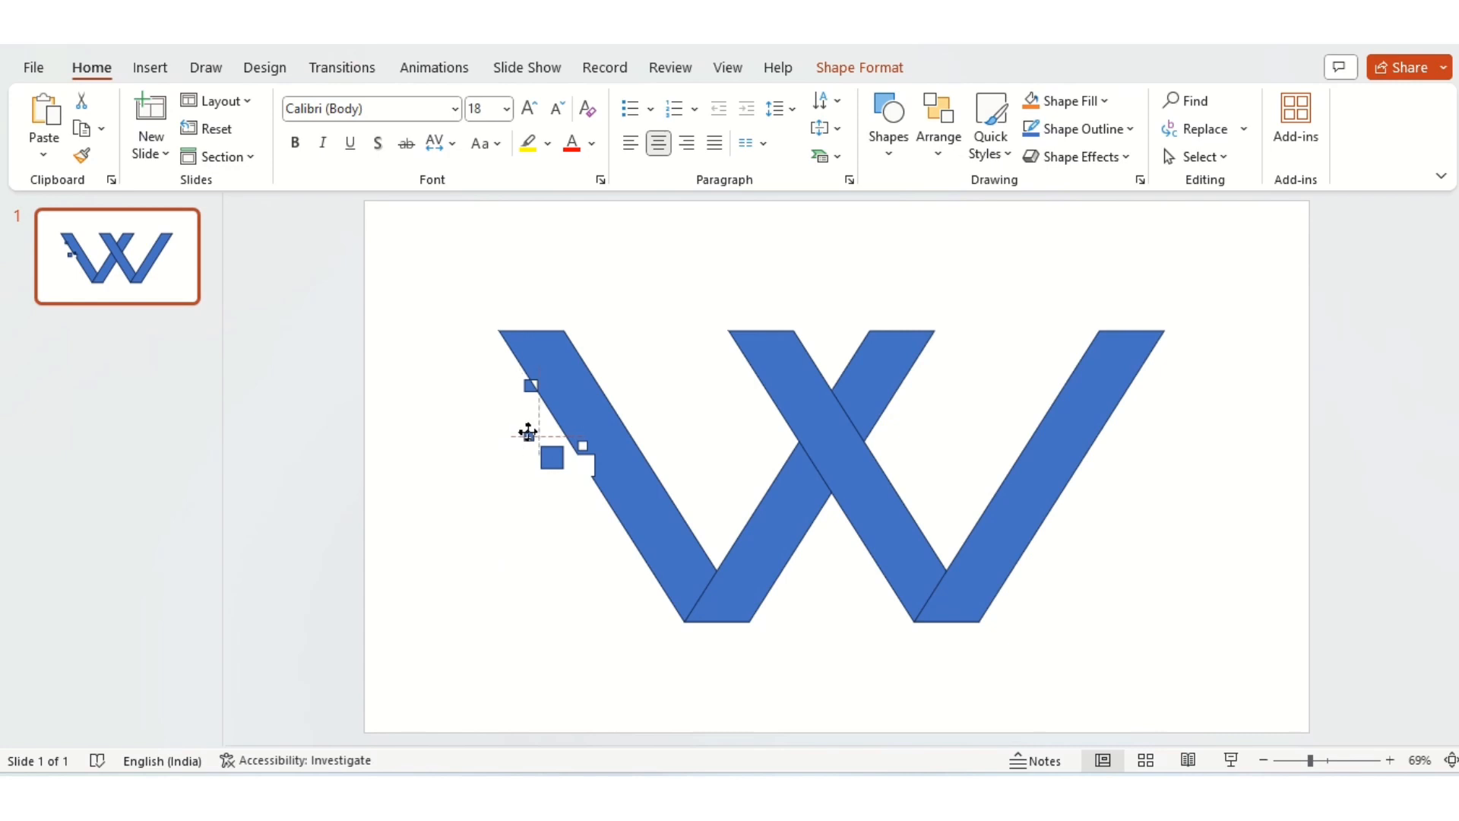
{"action": "left_click", "coordinate": [532, 563]}
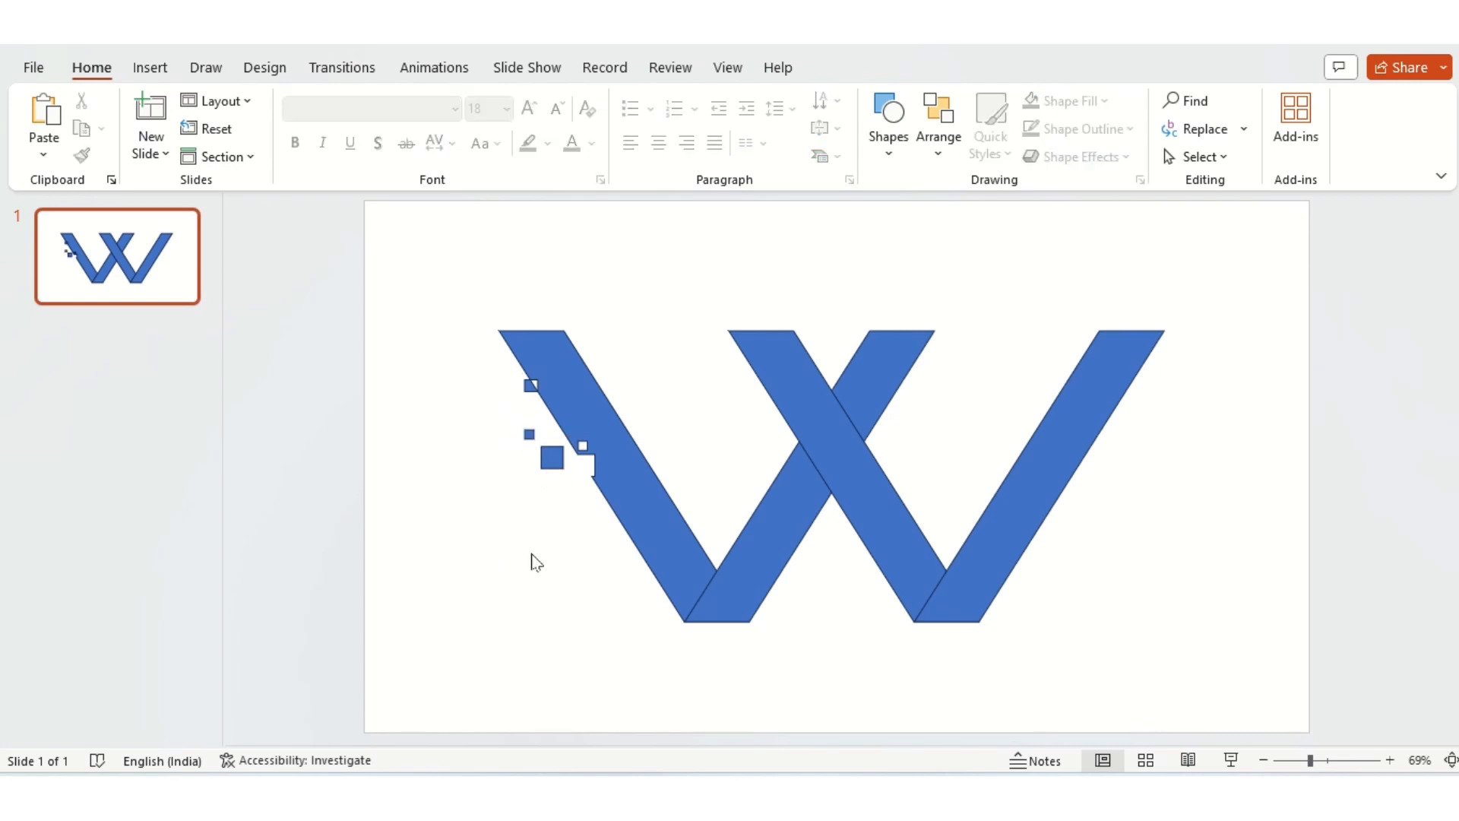
Step: Draw a 0.54 cm square and place it on the leftmost bar, just below the large notch
{"action": "left_click", "coordinate": [888, 148]}
{"action": "left_click", "coordinate": [950, 204]}
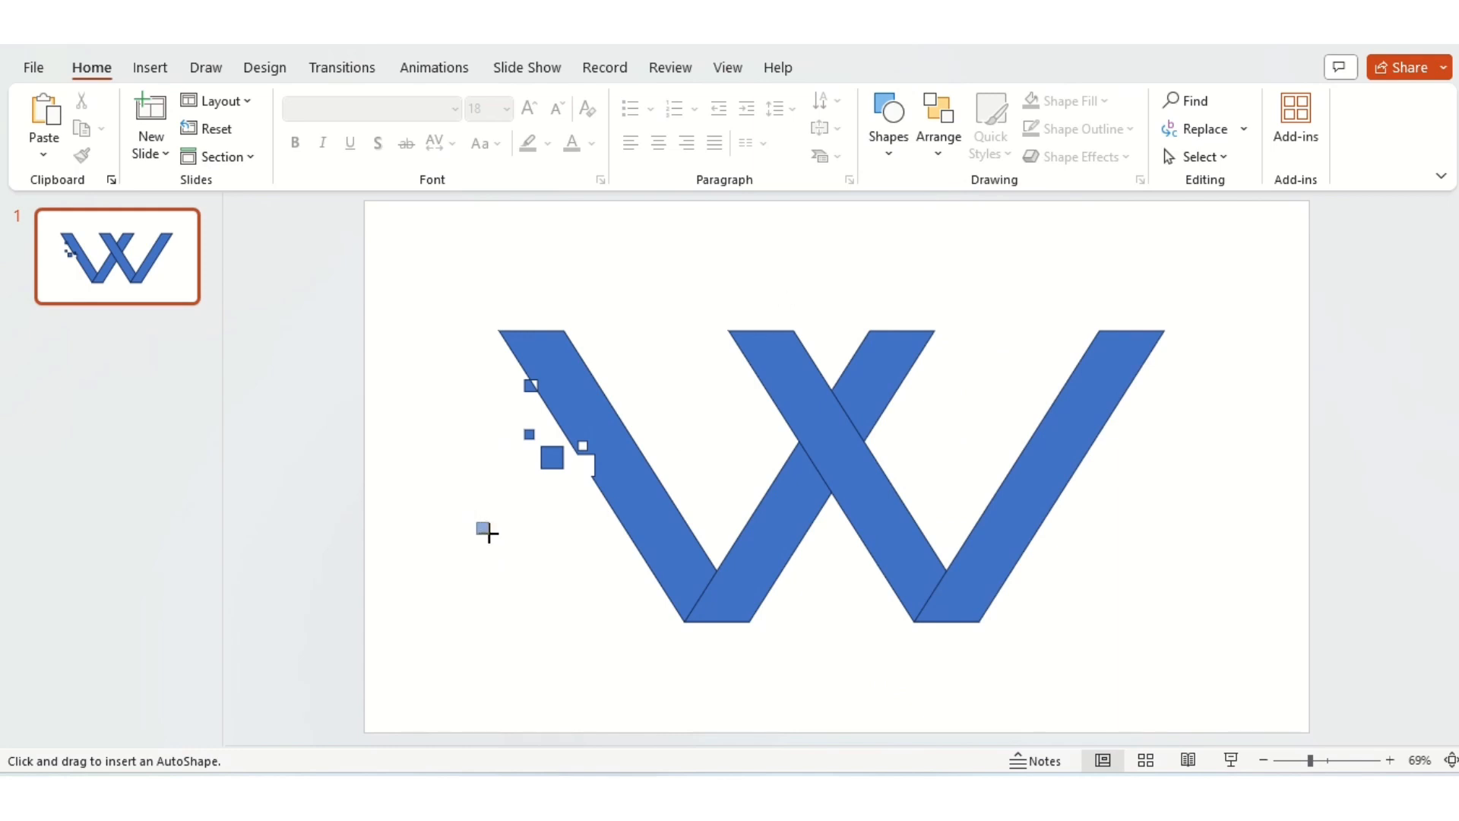
{"action": "mouse_move", "coordinate": [488, 532]}
{"action": "left_mouse_down"}
{"action": "mouse_move", "coordinate": [547, 566]}
{"action": "mouse_move", "coordinate": [601, 525]}
{"action": "left_mouse_up"}
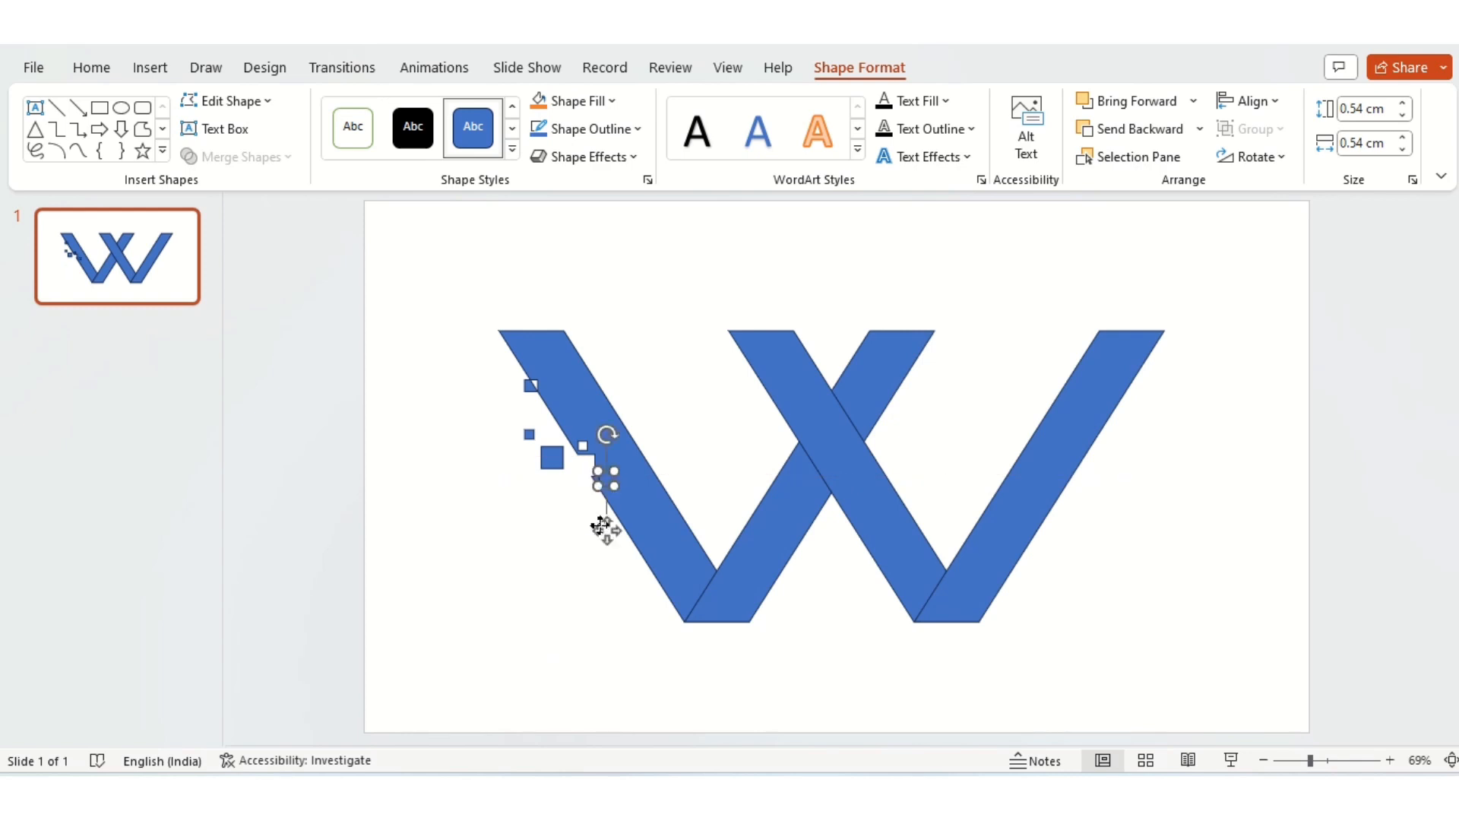
Step: Fragment the leftmost bar with the 0.54 cm square
{"action": "left_click", "coordinate": [626, 509], "text": "shift"}
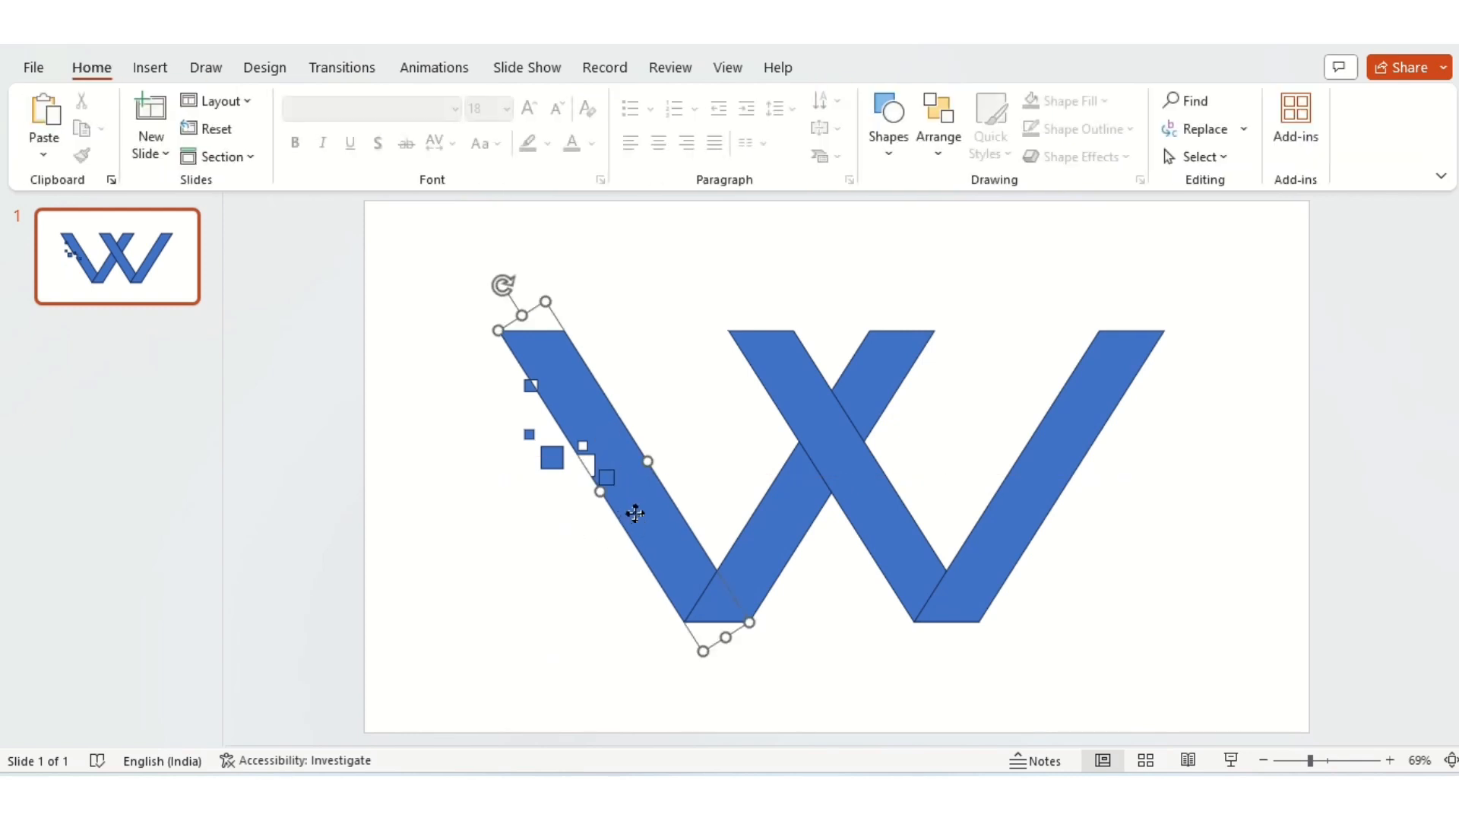
{"action": "left_click", "coordinate": [235, 157]}
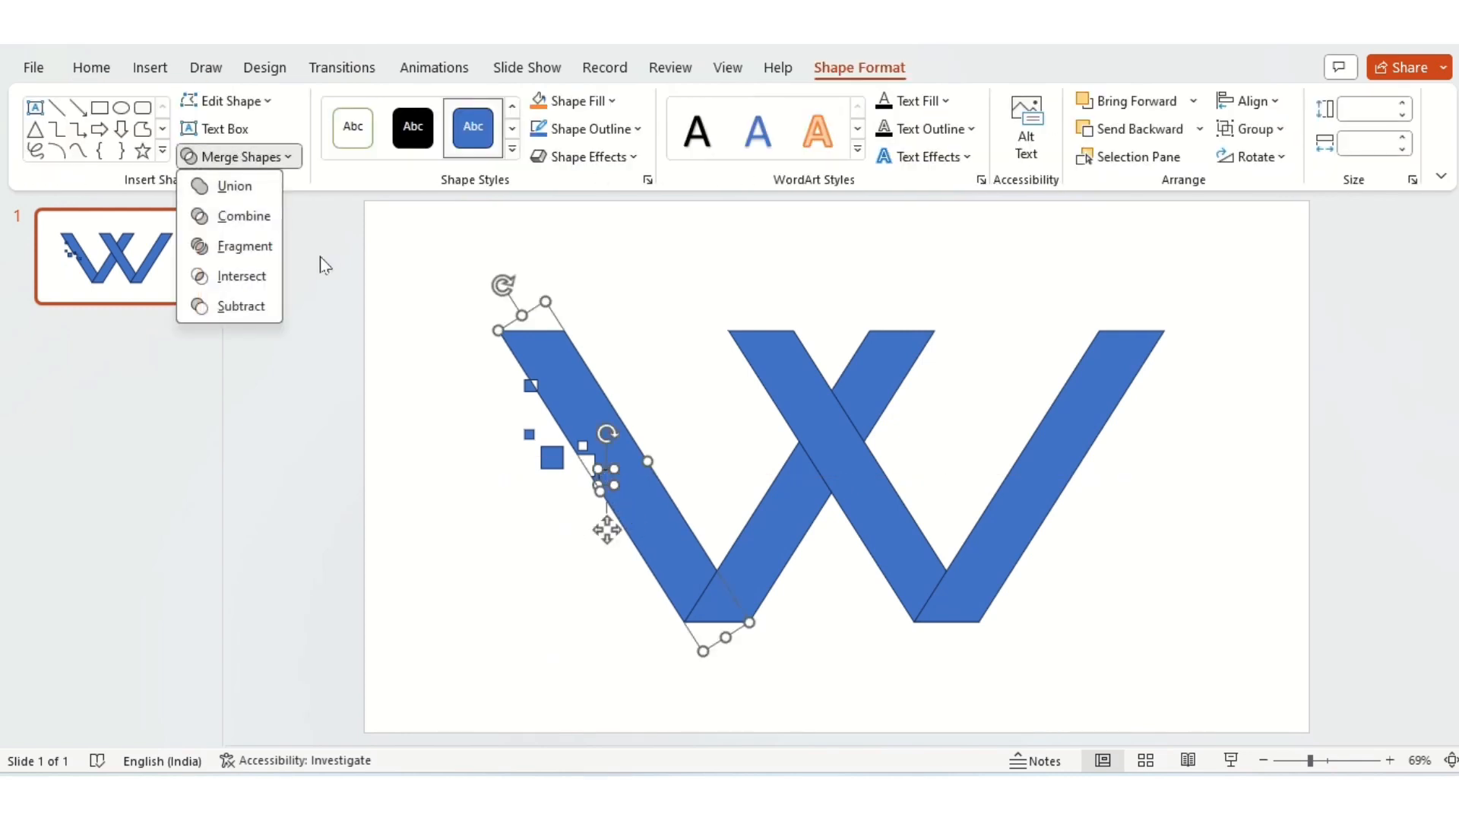
{"action": "left_click", "coordinate": [253, 248]}
{"action": "left_click", "coordinate": [431, 537]}
Step: Move the cut-out 0.54 cm square outside the leftmost bar and delete the piece filling the tiny notch above the large one
{"action": "left_click_drag", "start_coordinate": [608, 476], "coordinate": [584, 494]}
{"action": "left_click", "coordinate": [575, 573]}
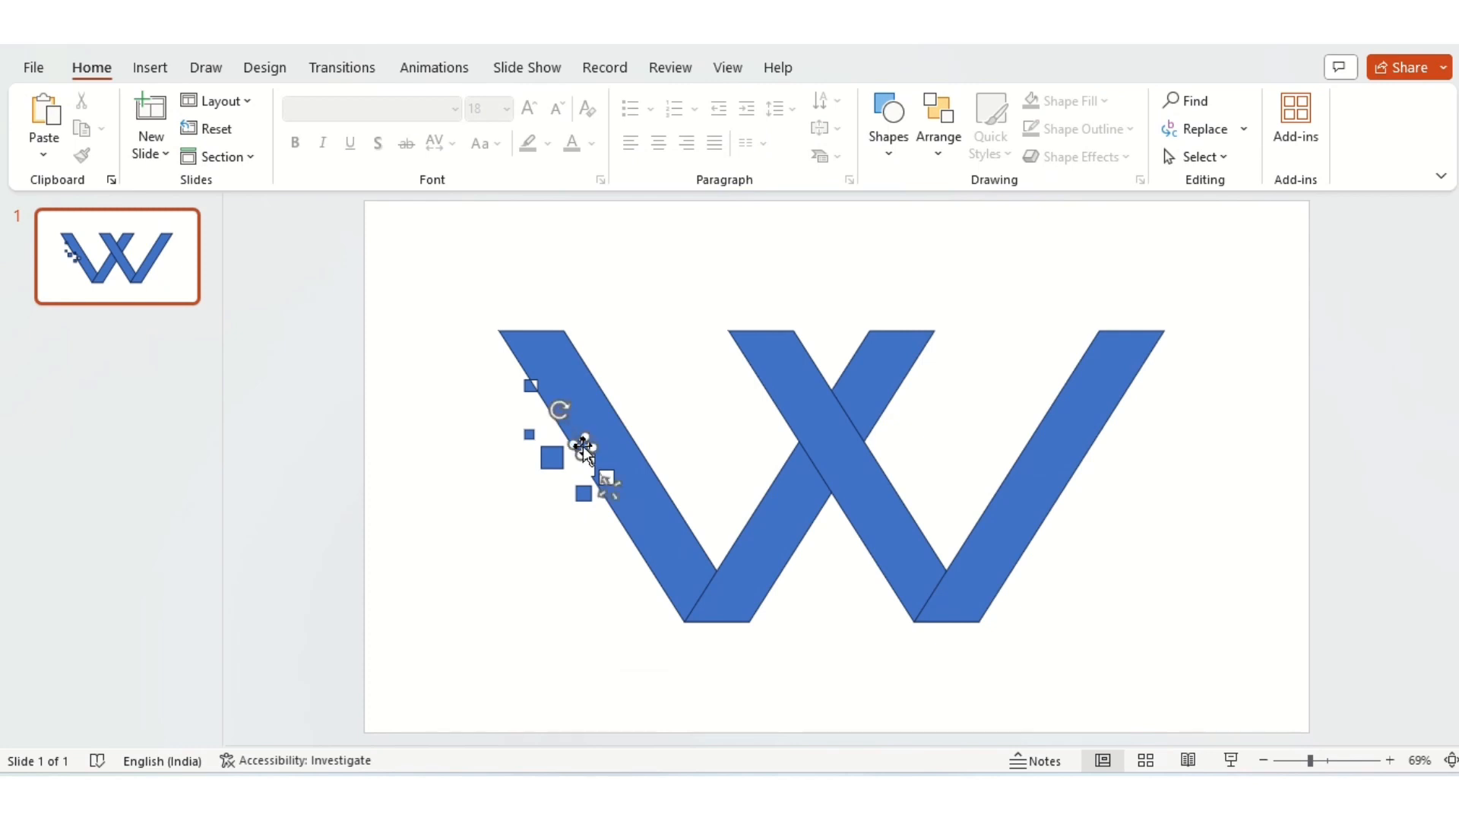
{"action": "left_click", "coordinate": [563, 518]}
Step: Draw a 0.4 cm square and place it on the leftmost bar, below the 0.54 cm cutout
{"action": "left_click", "coordinate": [889, 122]}
{"action": "left_click", "coordinate": [942, 207]}
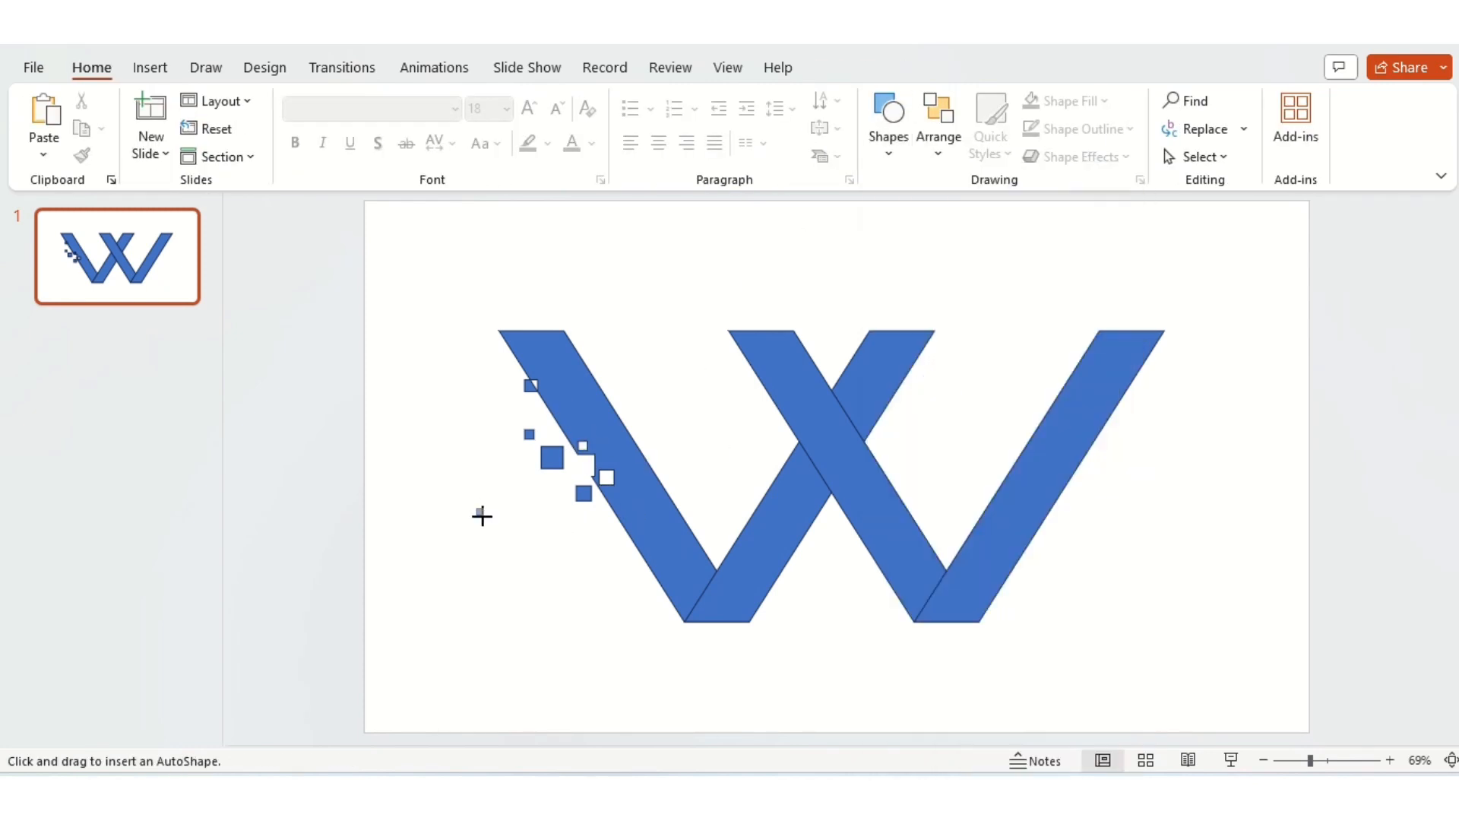
{"action": "mouse_move", "coordinate": [488, 519]}
{"action": "left_mouse_down"}
{"action": "mouse_move", "coordinate": [515, 563]}
{"action": "mouse_move", "coordinate": [613, 522]}
{"action": "mouse_move", "coordinate": [623, 551]}
{"action": "left_mouse_up"}
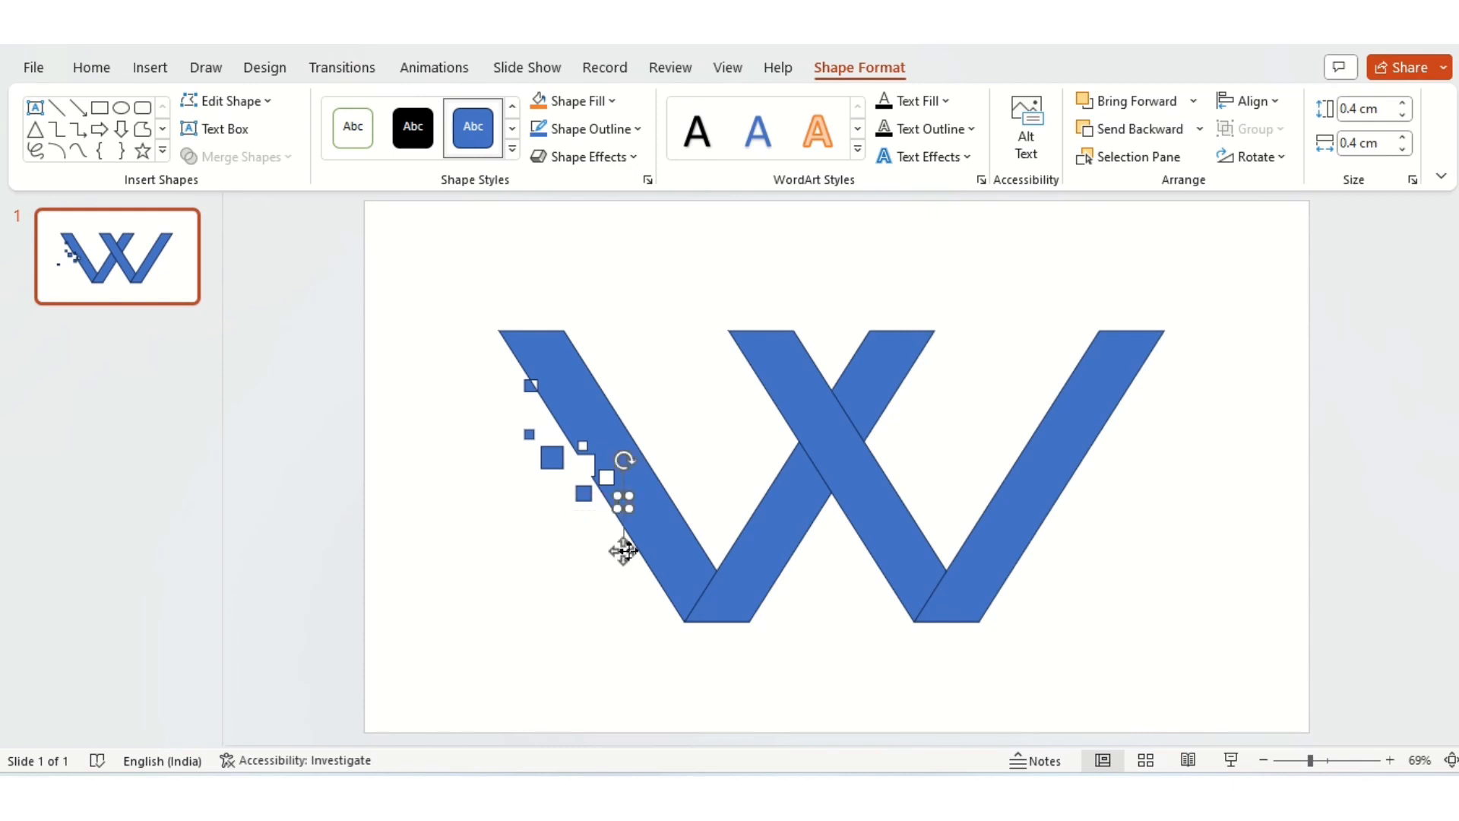
Step: Fragment the leftmost bar with the 0.4 cm square
{"action": "left_click", "coordinate": [667, 546], "text": "shift"}
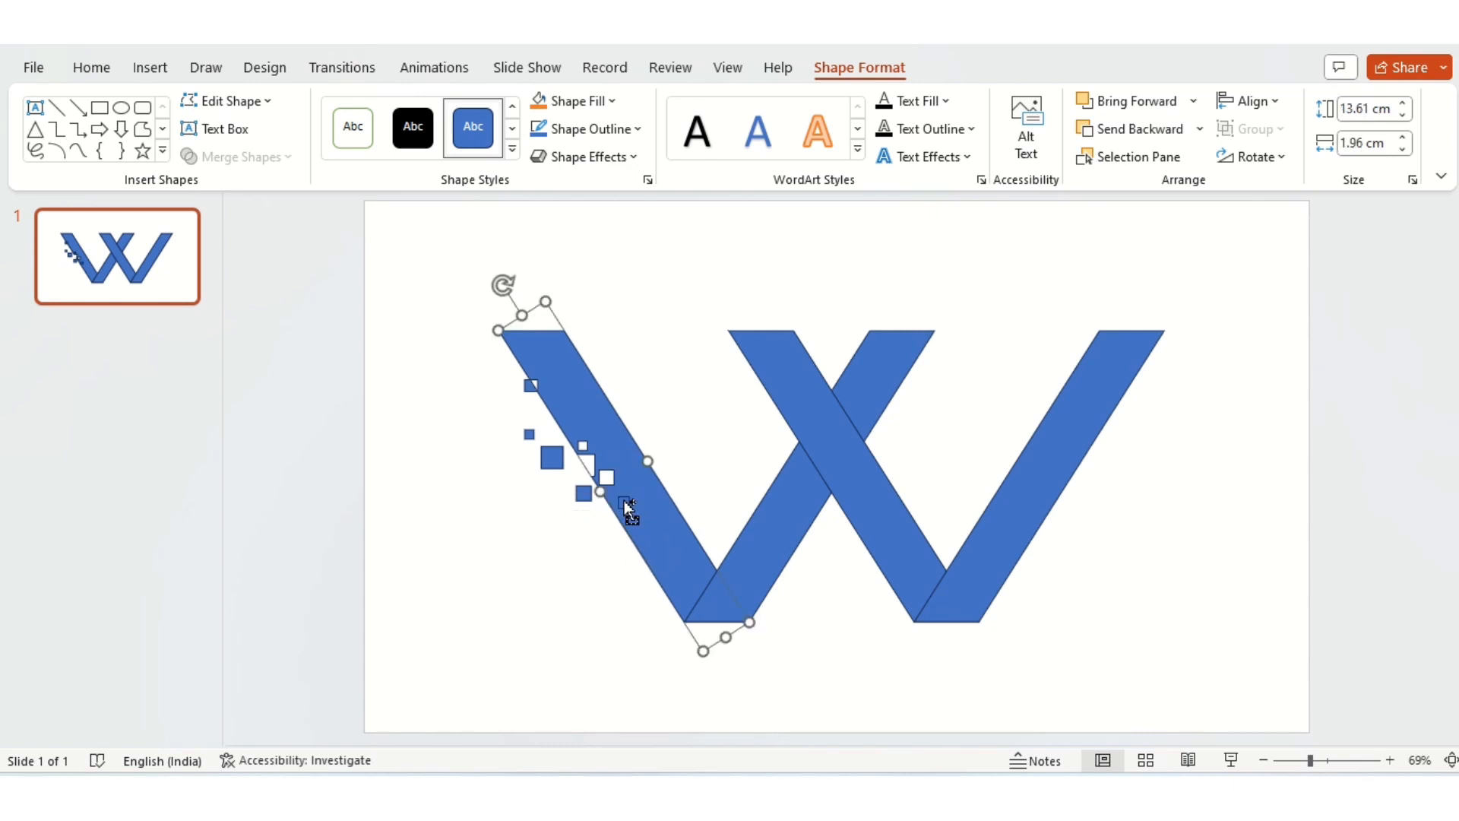
{"action": "left_click", "coordinate": [235, 156]}
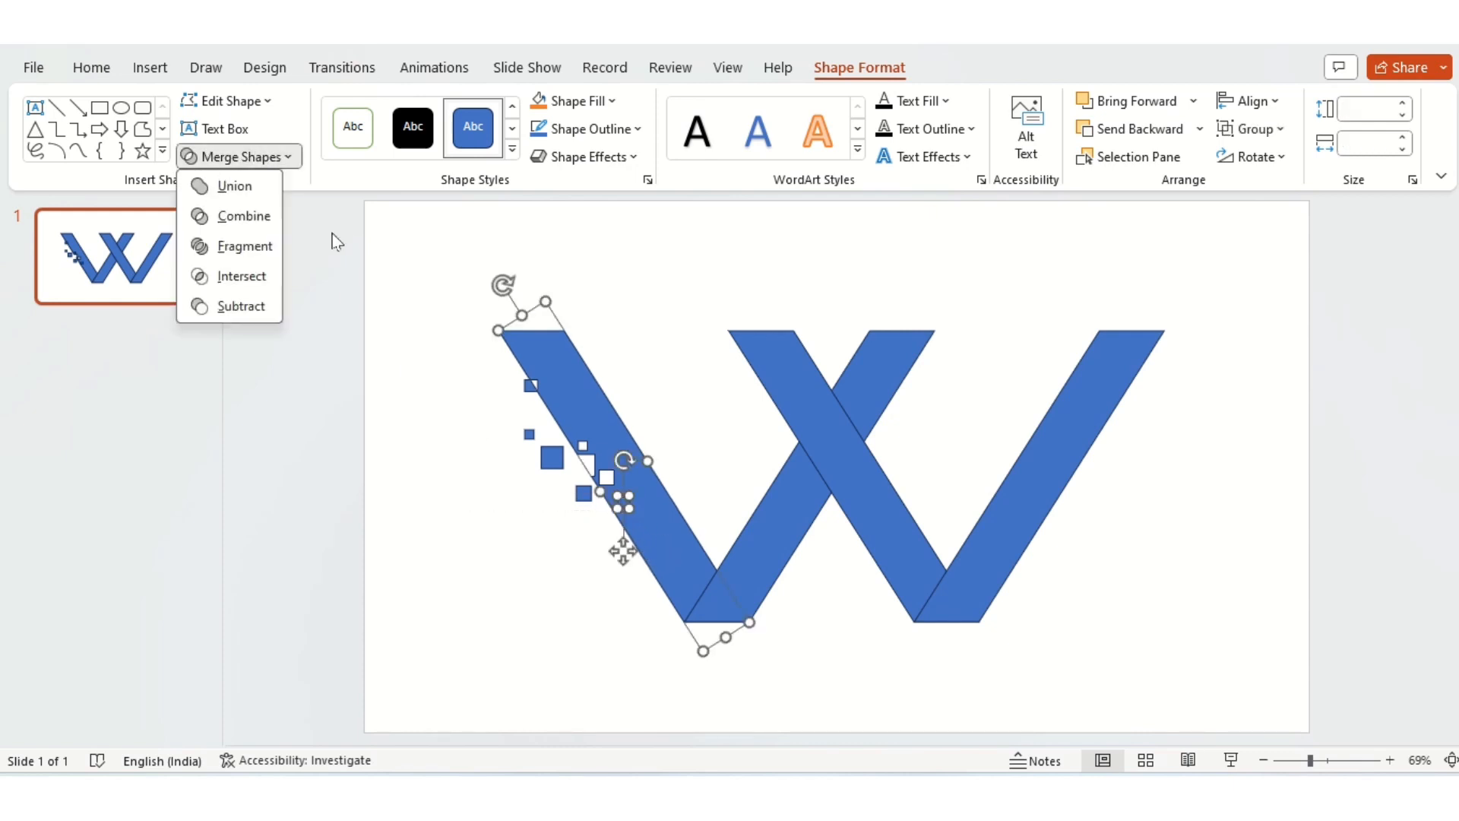
{"action": "left_click", "coordinate": [248, 248]}
Step: Move the cut-out 0.4 cm square outside and below the bar's edge, and shift the detached 0.54 cm square slightly down
{"action": "left_click_drag", "start_coordinate": [621, 501], "coordinate": [576, 549]}
{"action": "left_click", "coordinate": [589, 504]}
{"action": "left_click", "coordinate": [526, 549]}
Step: Delete the leftover pieces filling the 0.54 cm cutout and the tiny cutout above it on the leftmost bar
{"action": "left_click", "coordinate": [607, 476]}
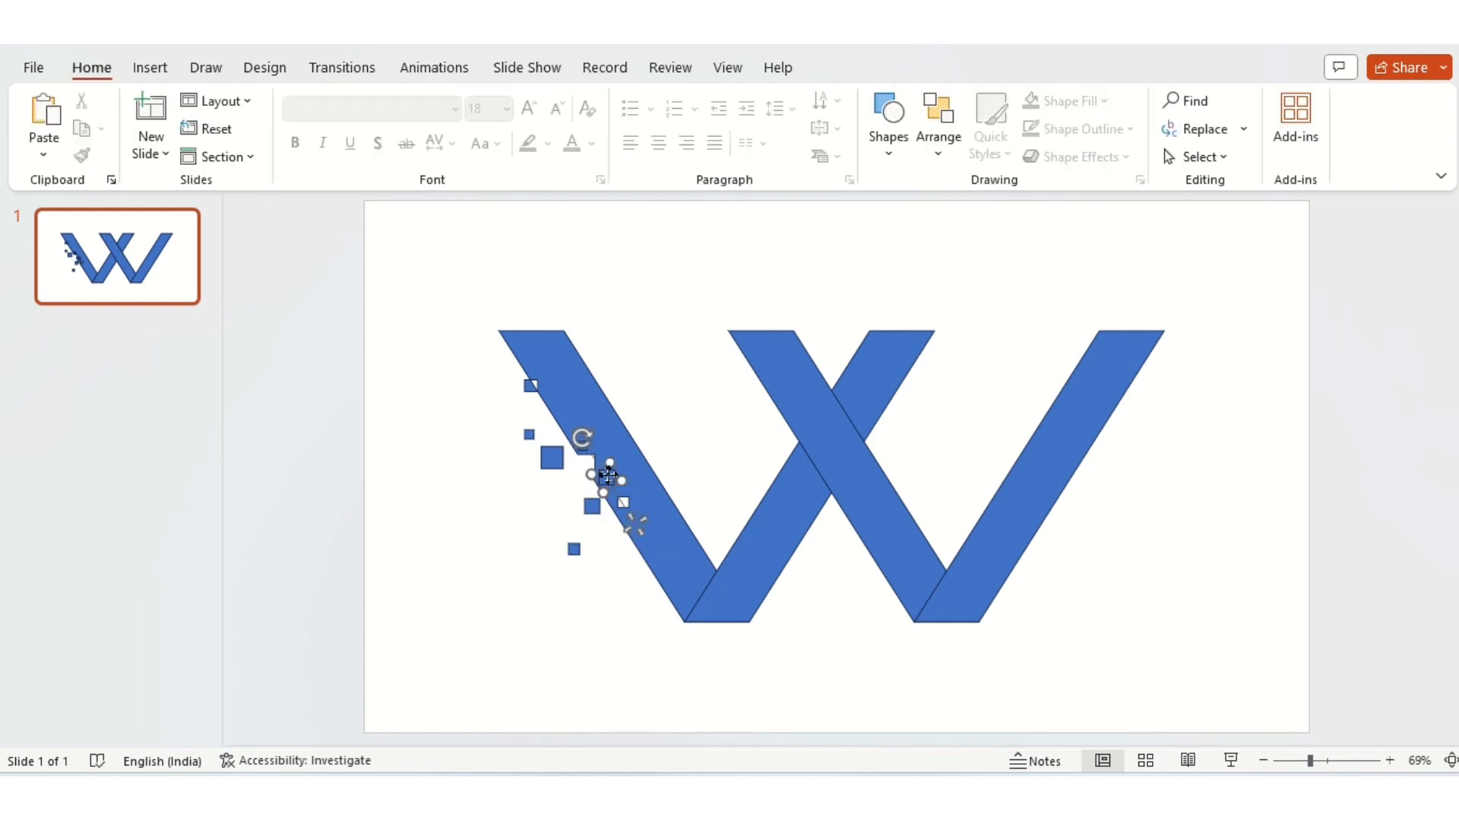
{"action": "key", "text": "Delete"}
{"action": "left_click", "coordinate": [580, 446]}
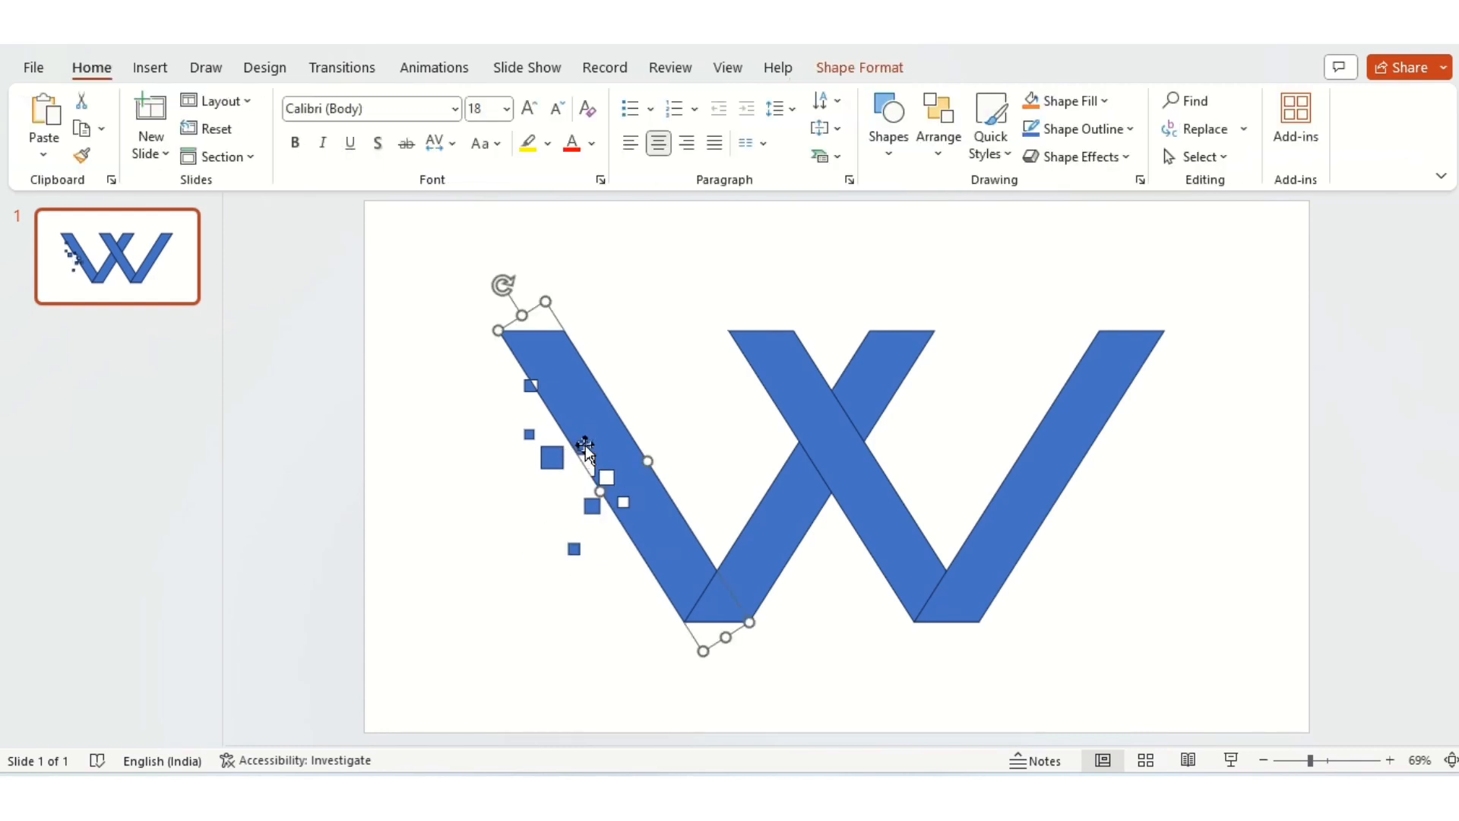
{"action": "left_click", "coordinate": [554, 495]}
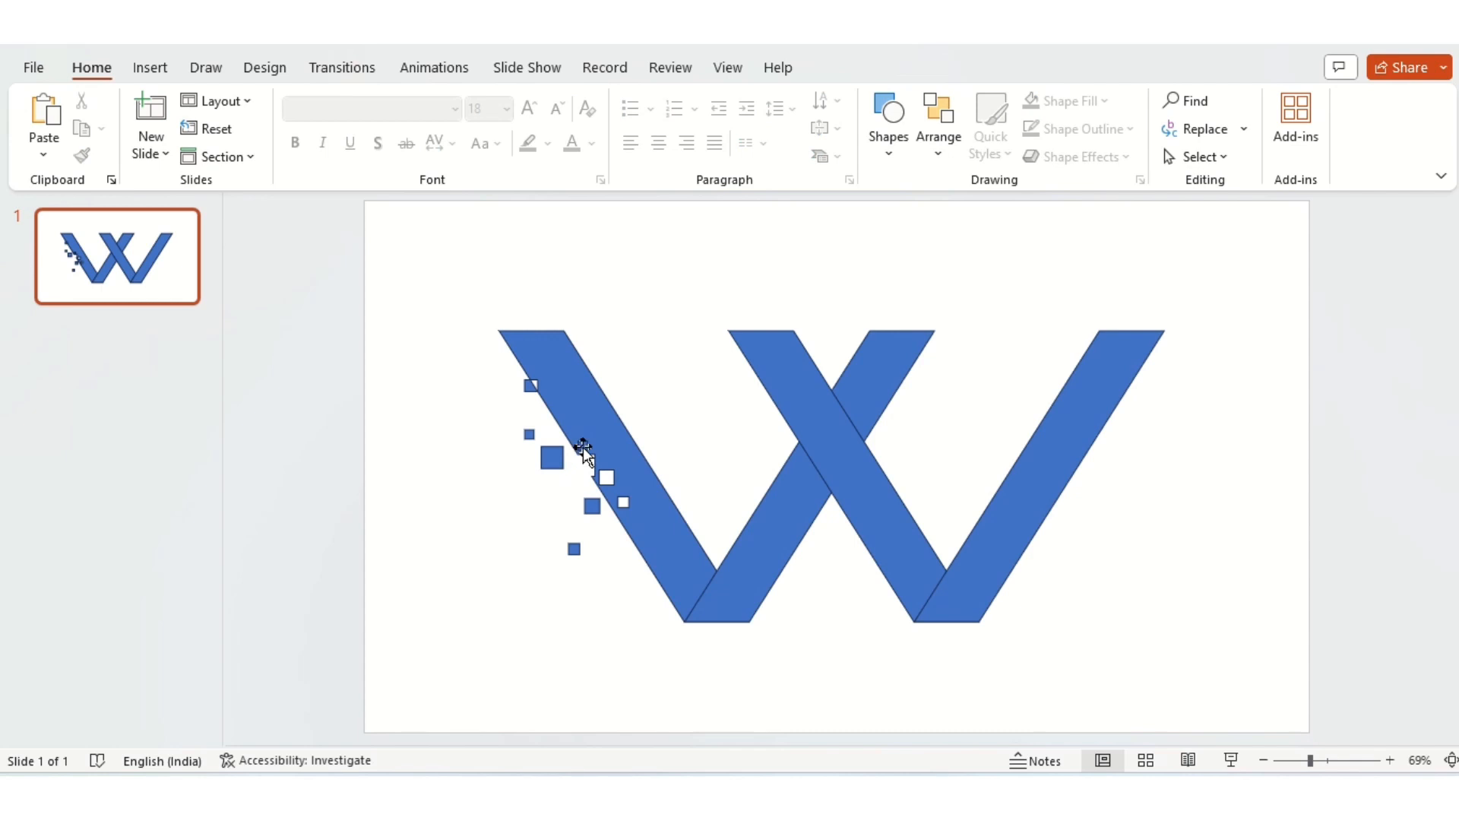
Step: Draw a 0.27 cm square and place it among the detached squares, between the largest one and the lowest one
{"action": "left_click", "coordinate": [889, 154]}
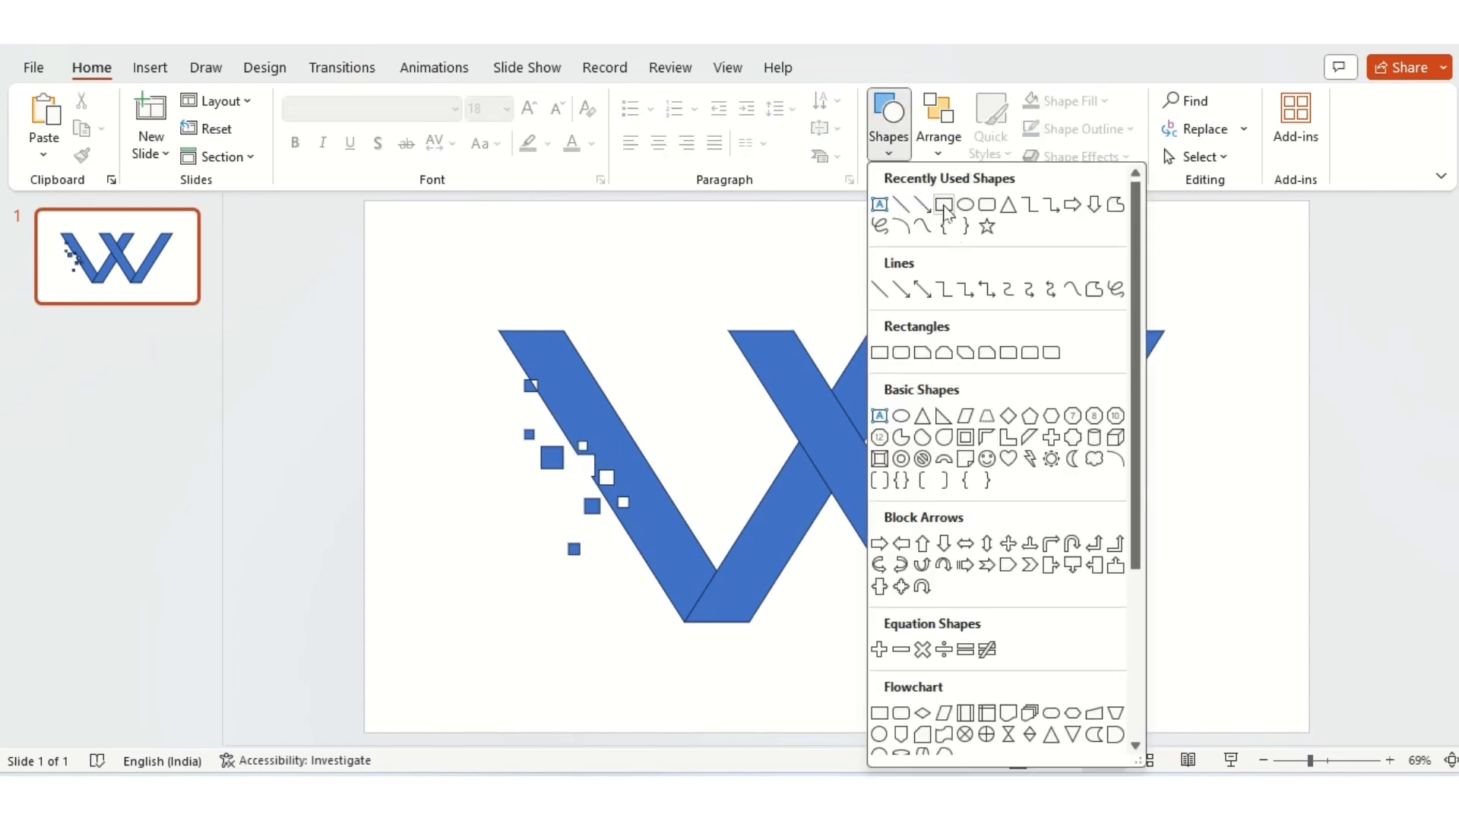
{"action": "left_click", "coordinate": [943, 205]}
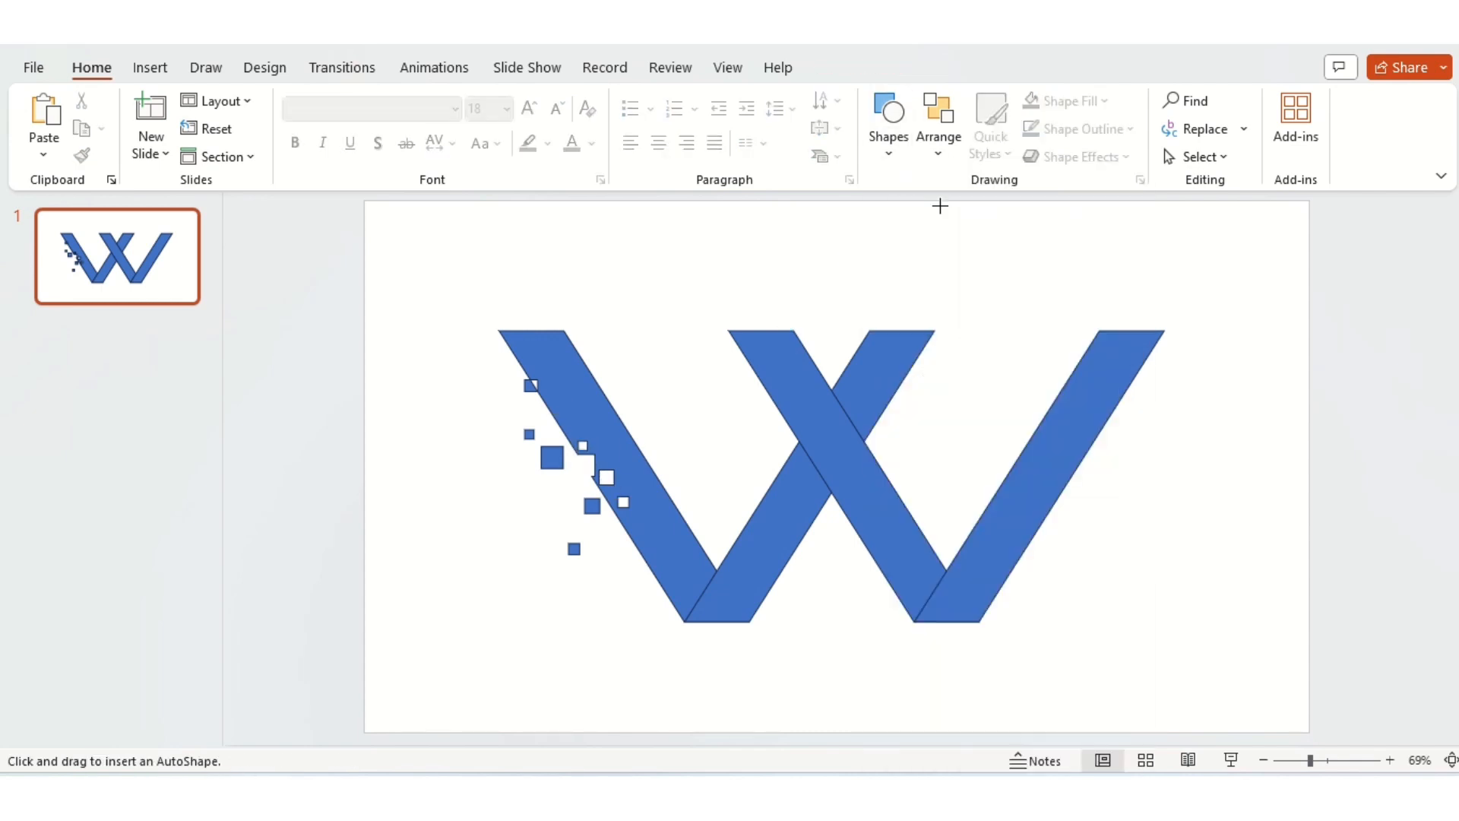
{"action": "left_click", "coordinate": [481, 473]}
{"action": "left_click_drag", "start_coordinate": [481, 540], "coordinate": [552, 569]}
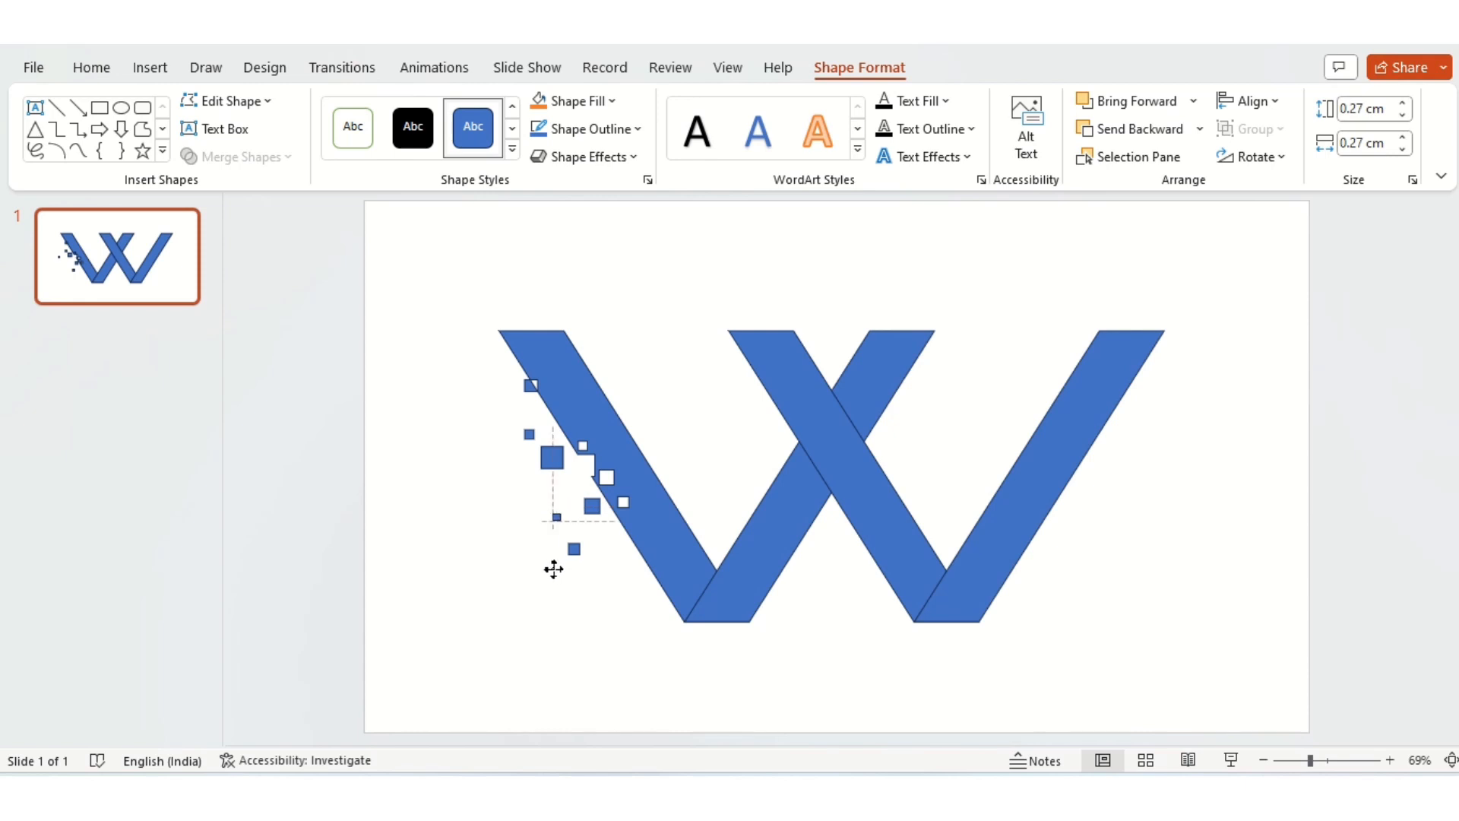
{"action": "left_click_drag", "start_coordinate": [555, 569], "coordinate": [555, 566]}
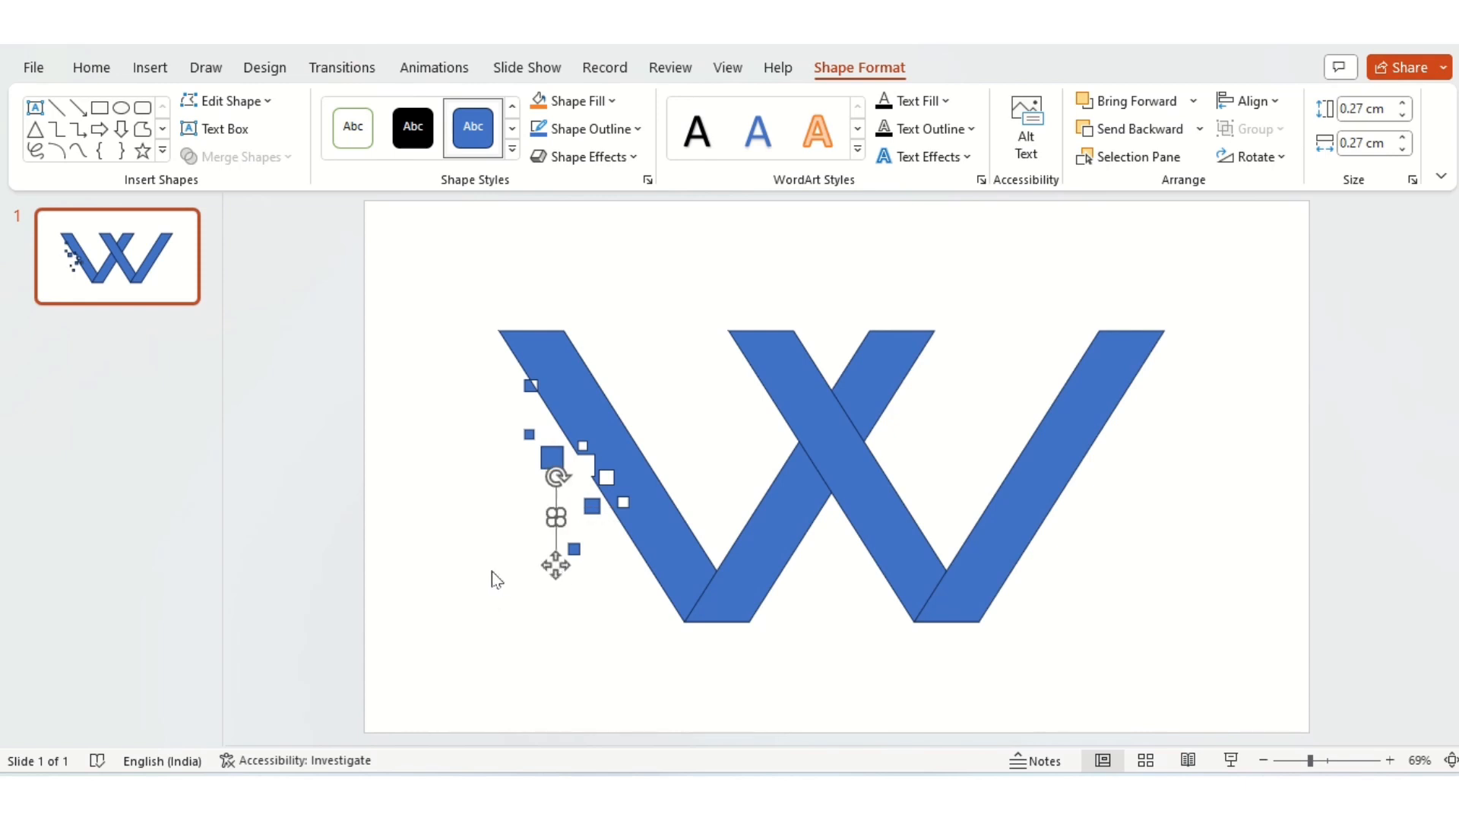
{"action": "left_click", "coordinate": [491, 571]}
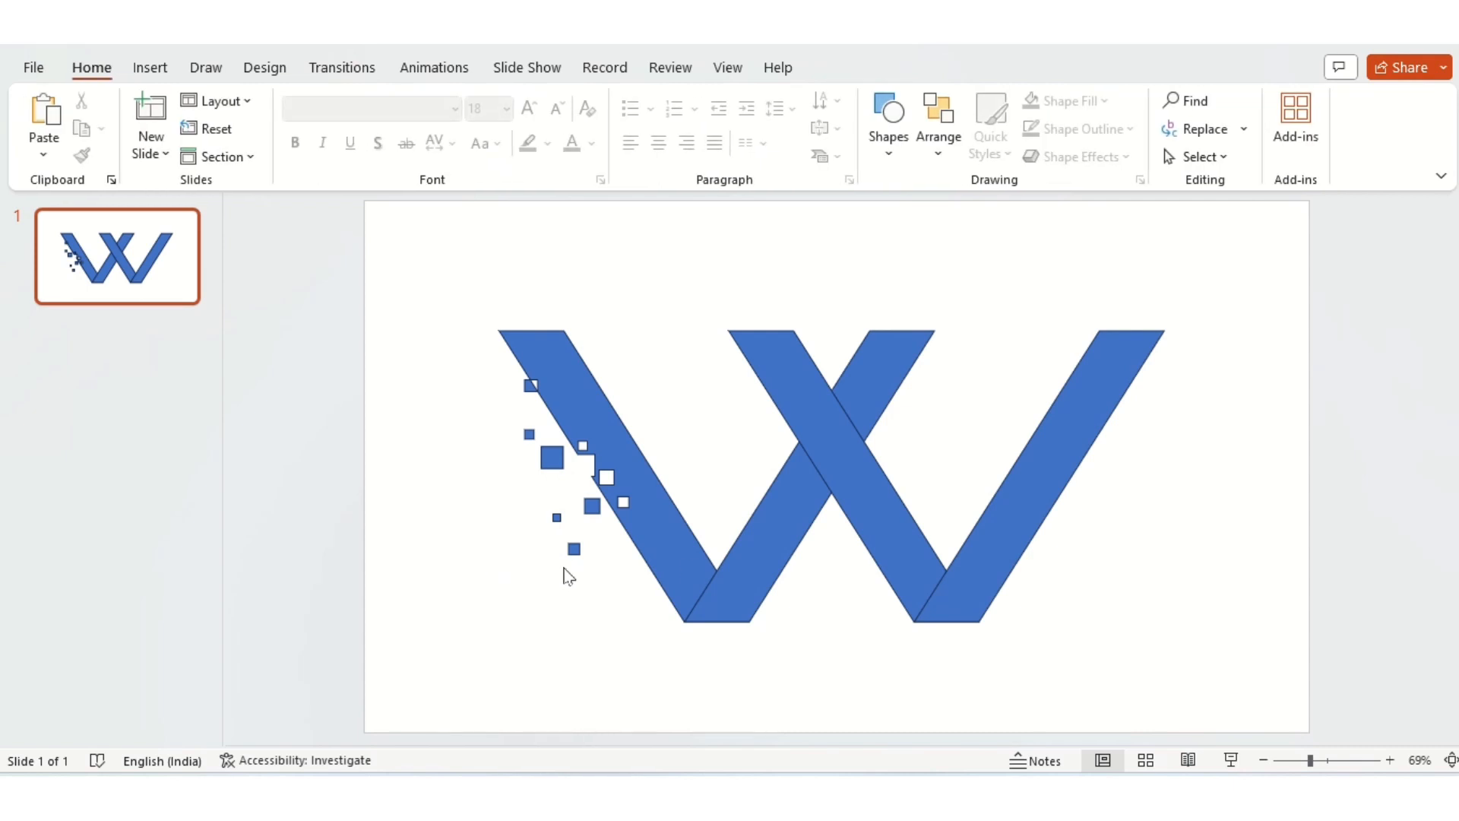
Step: Fill the two bars that slant up to the right with the darkest theme shade of green
{"action": "left_click", "coordinate": [983, 566]}
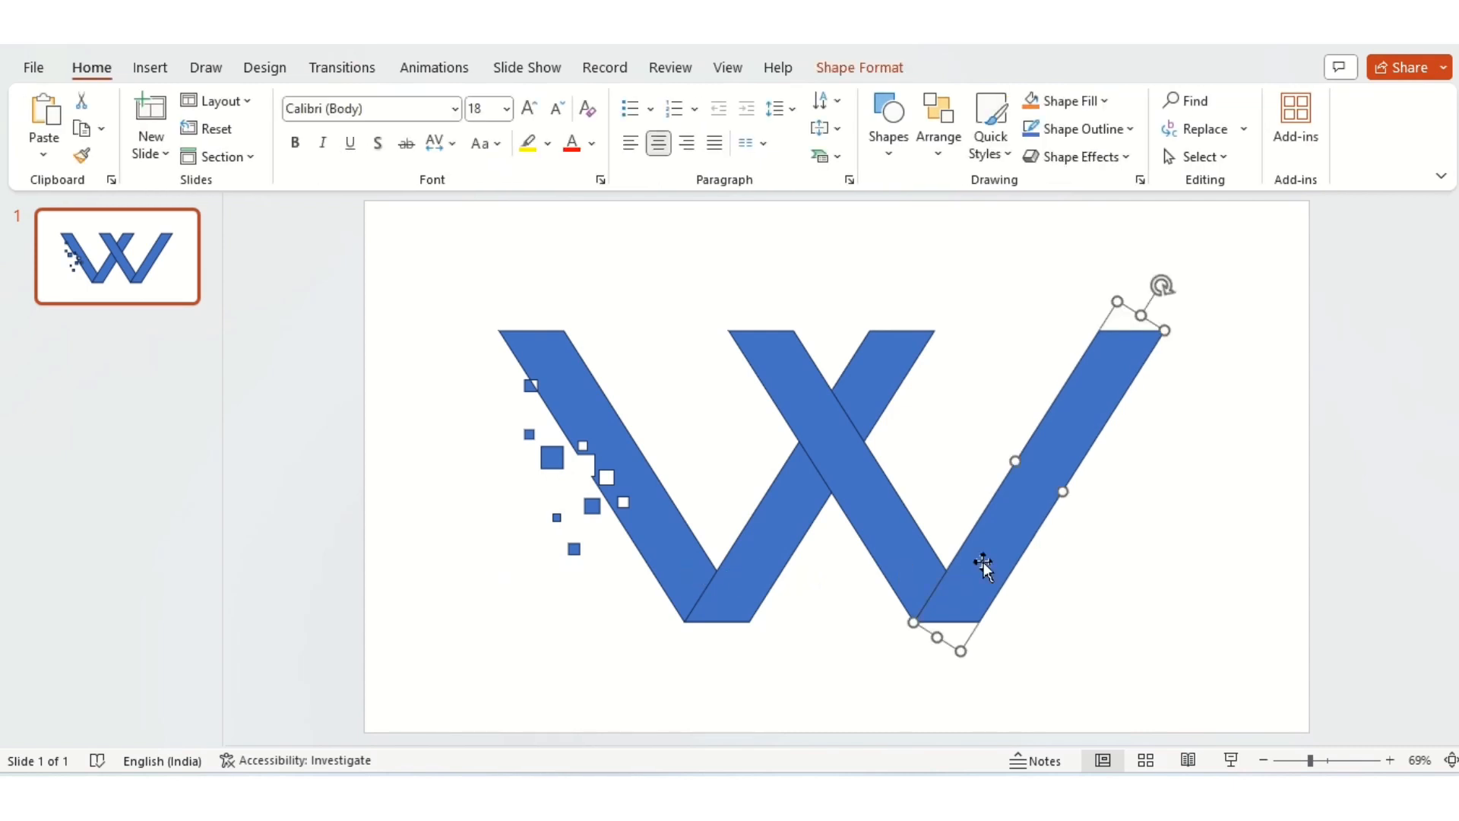
{"action": "left_click", "coordinate": [794, 538], "text": "shift"}
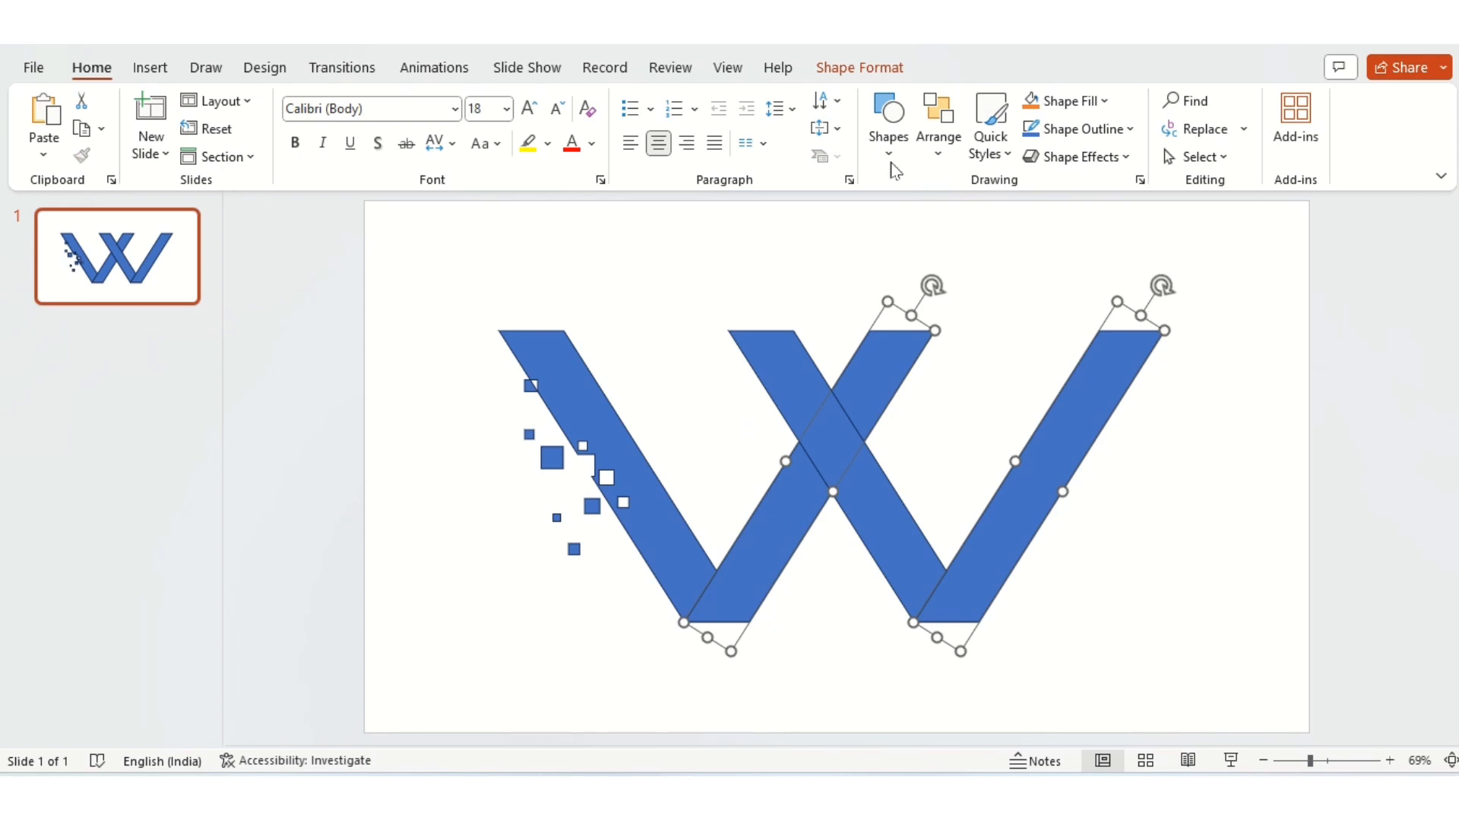
{"action": "left_click", "coordinate": [859, 70]}
{"action": "left_click", "coordinate": [612, 101]}
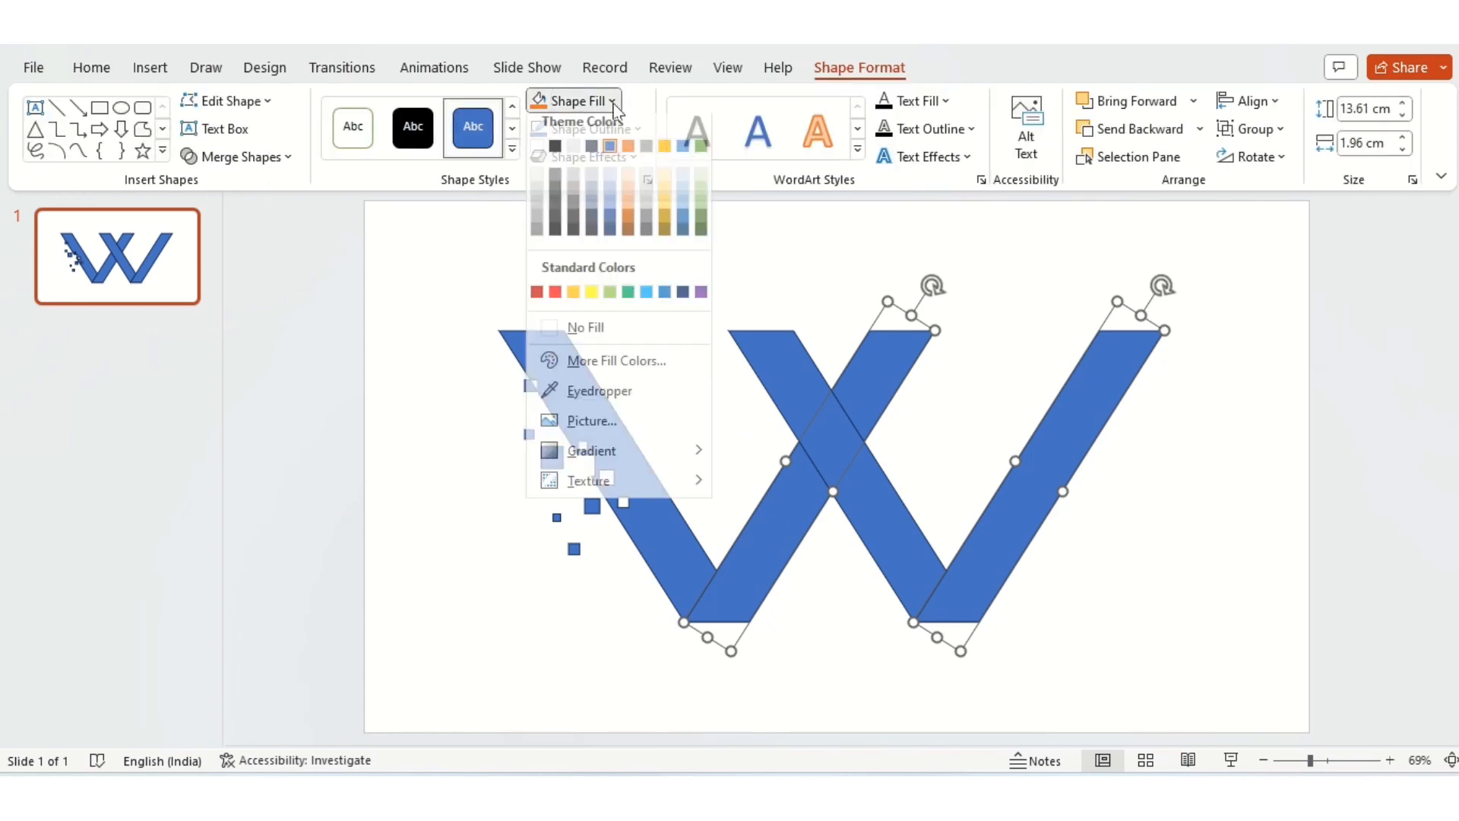
{"action": "left_click", "coordinate": [702, 239]}
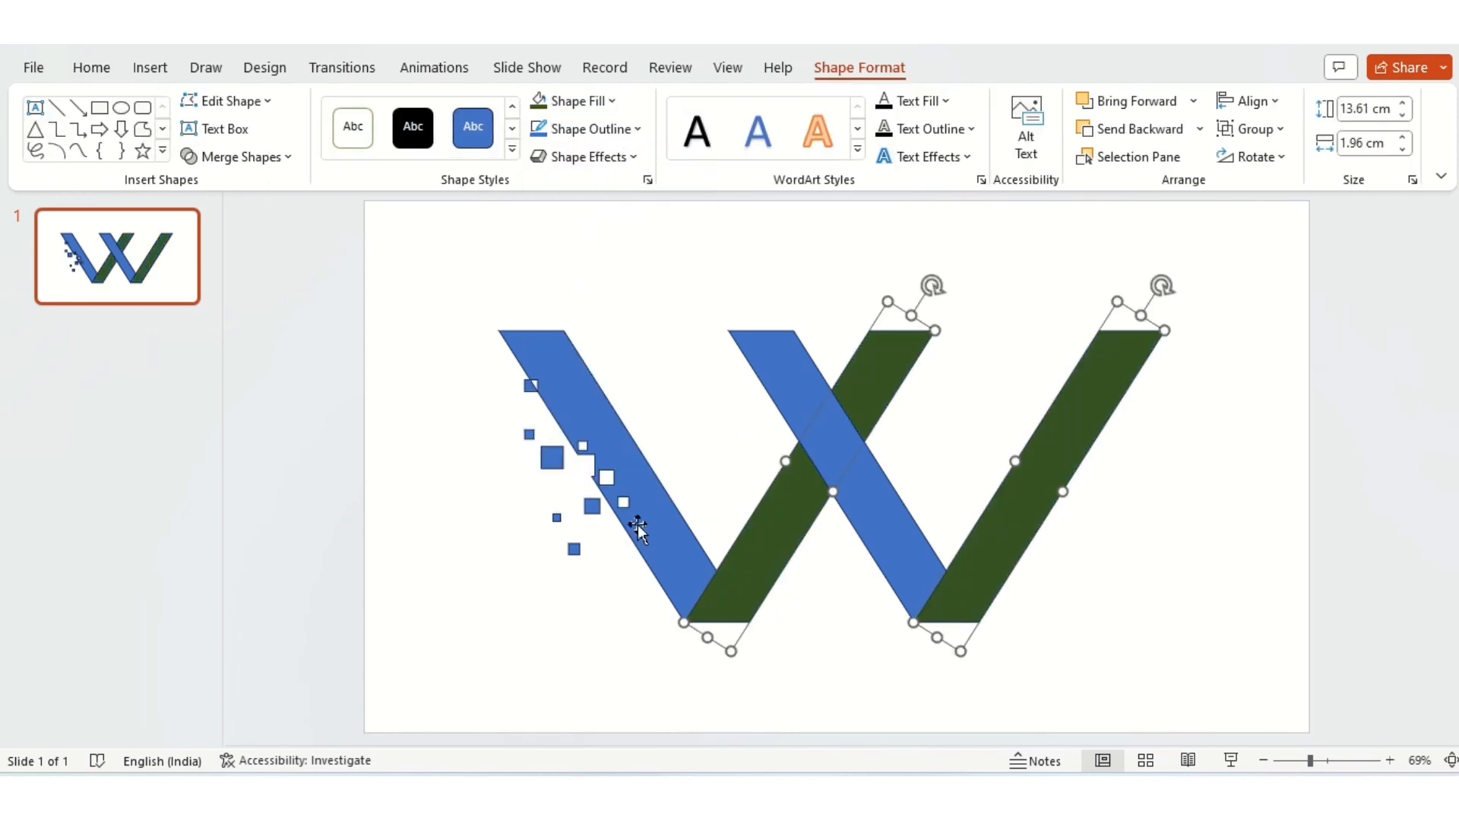
Step: Fill the two bars that slant down to the right with the standard green
{"action": "left_click", "coordinate": [663, 517]}
{"action": "left_click", "coordinate": [816, 411], "text": "shift"}
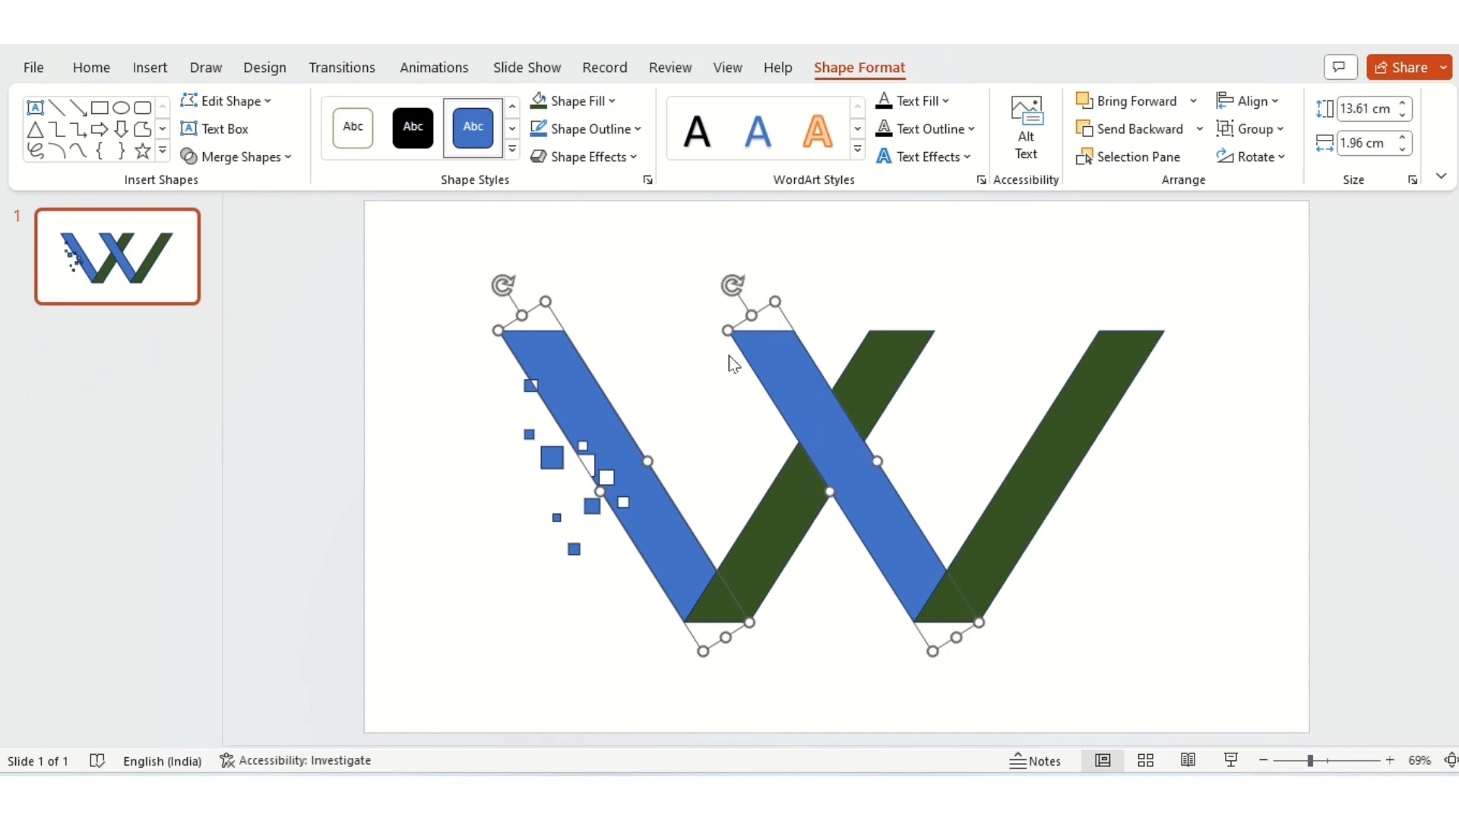
{"action": "left_click", "coordinate": [621, 104]}
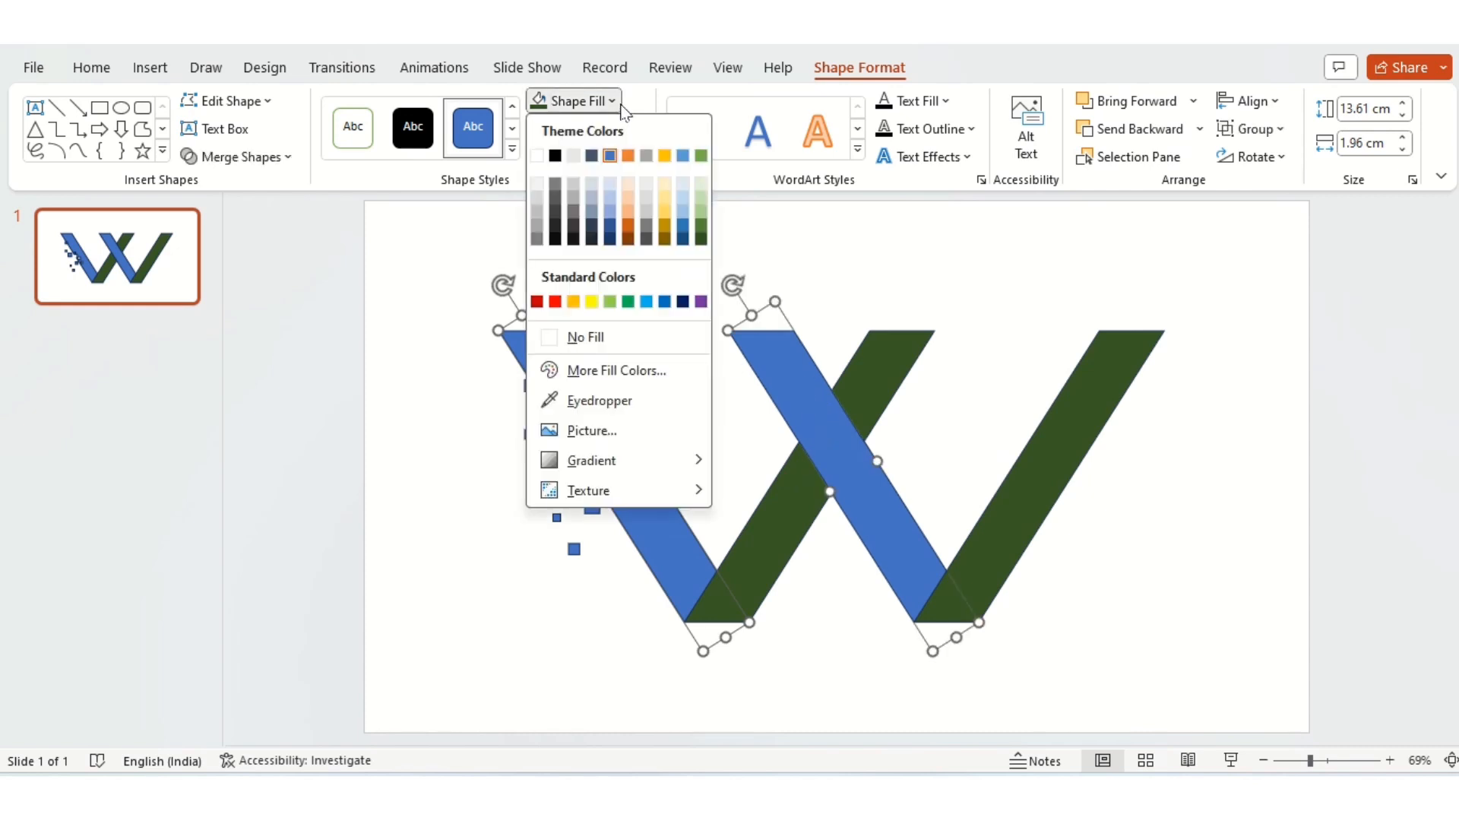
{"action": "left_click", "coordinate": [628, 302]}
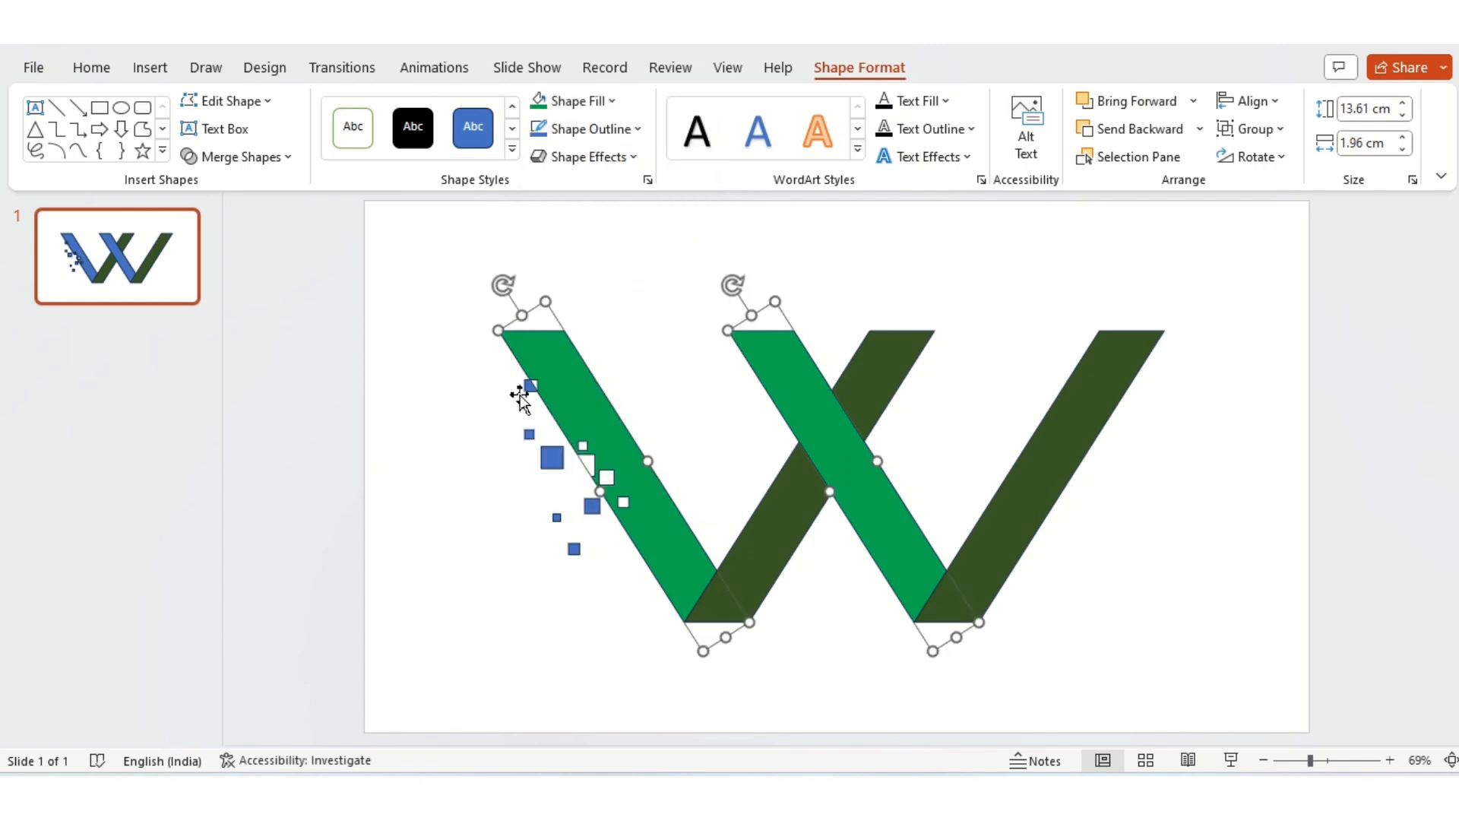
Step: Fill all the small detached squares beside the leftmost bar with the same standard green as that bar
{"action": "left_click", "coordinate": [521, 403]}
{"action": "key", "text": "ctrl+a"}
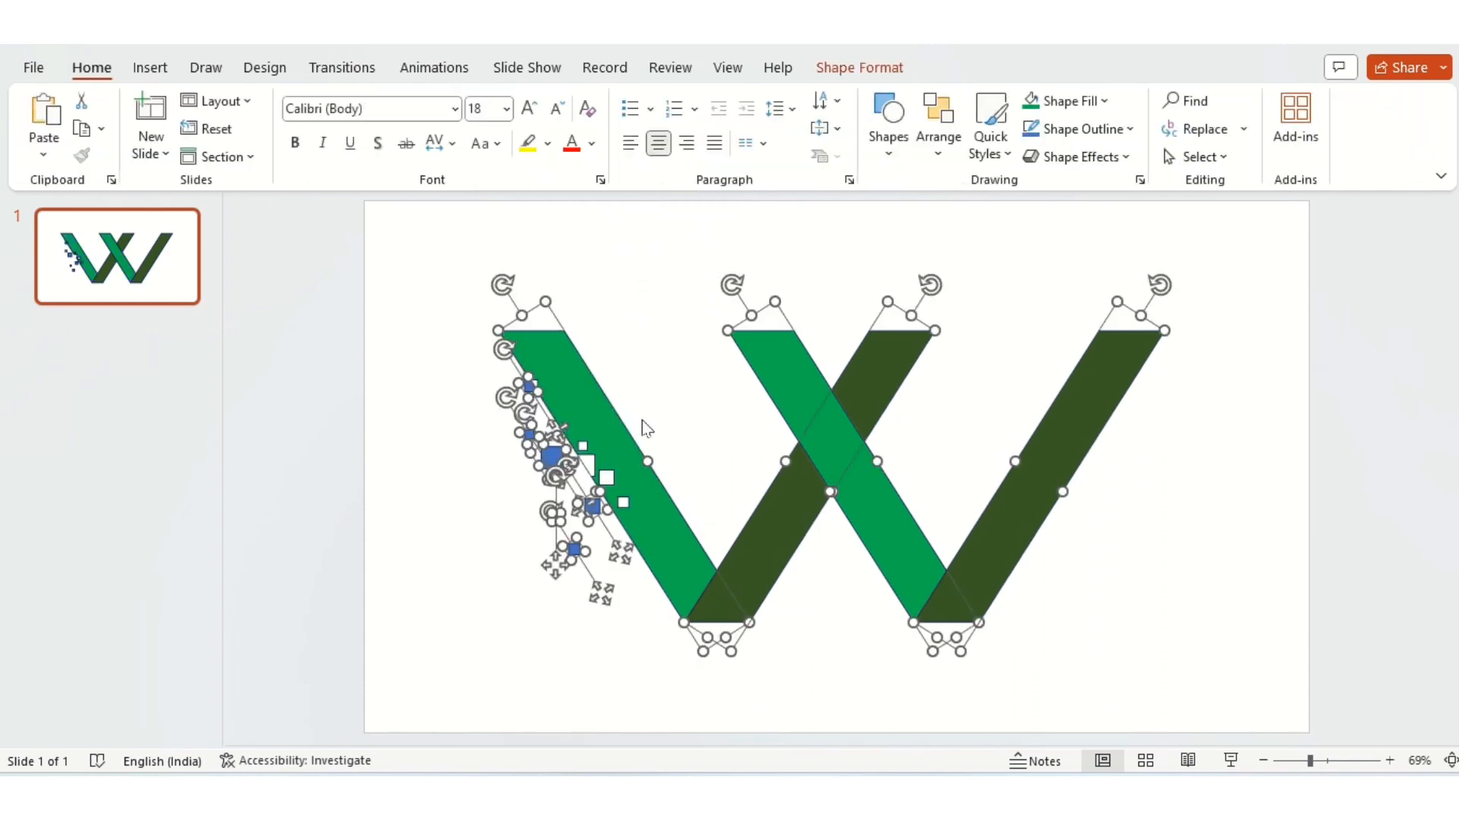
{"action": "left_click", "coordinate": [833, 423], "text": "shift"}
{"action": "left_click", "coordinate": [1003, 540], "text": "shift"}
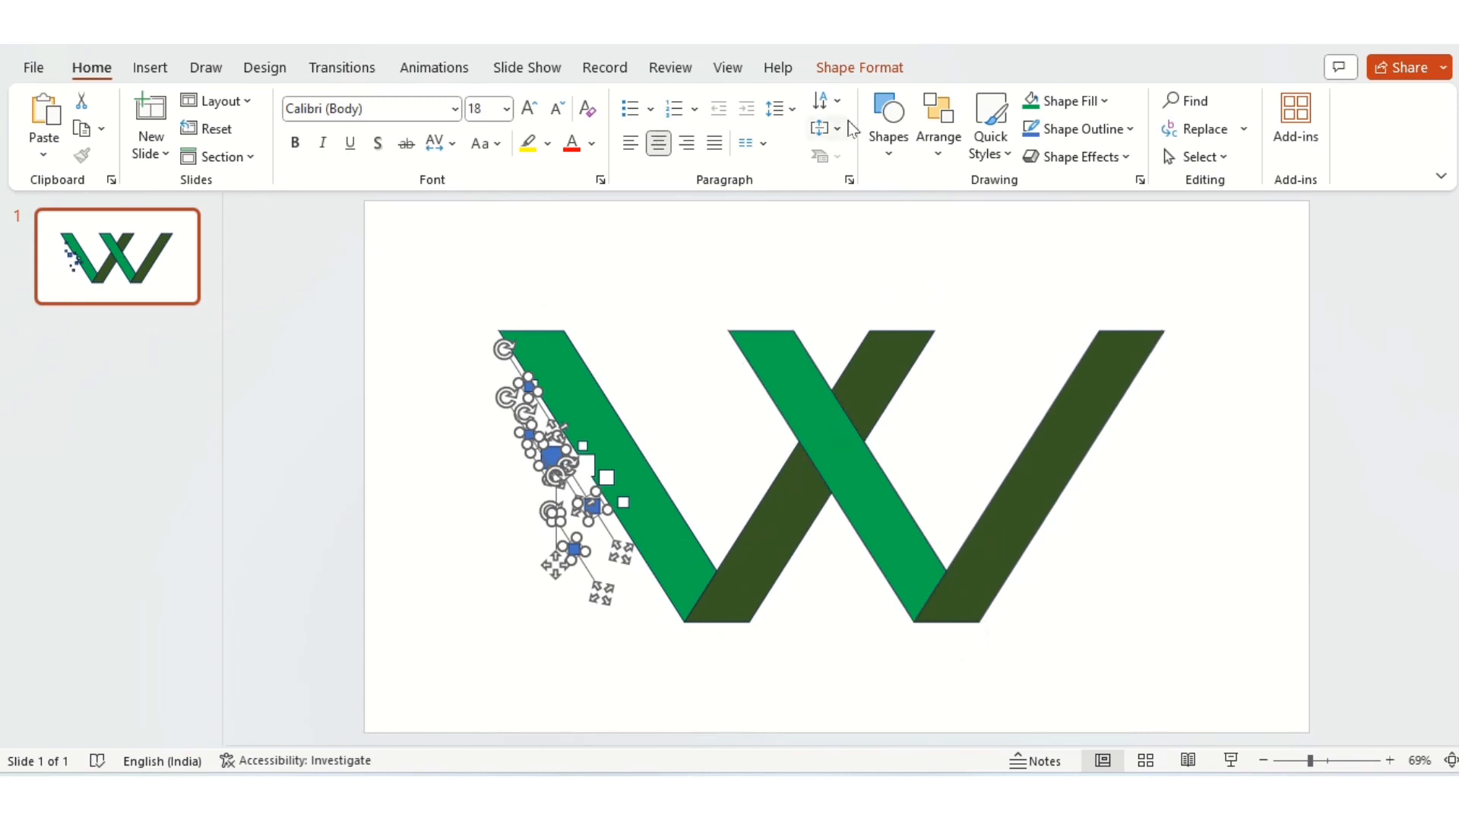
{"action": "left_click", "coordinate": [854, 72]}
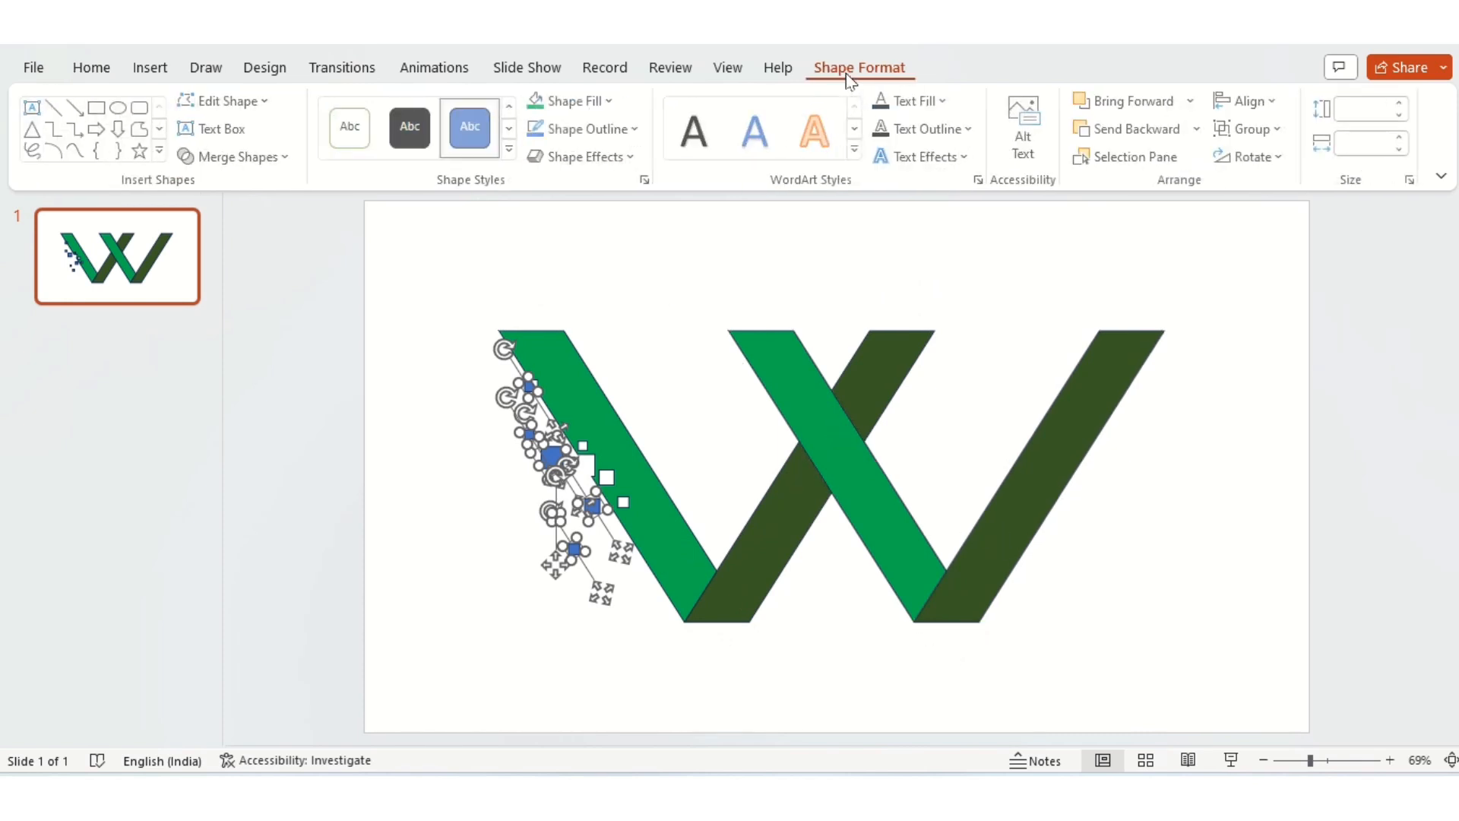
{"action": "left_click", "coordinate": [539, 101]}
{"action": "left_click", "coordinate": [457, 246]}
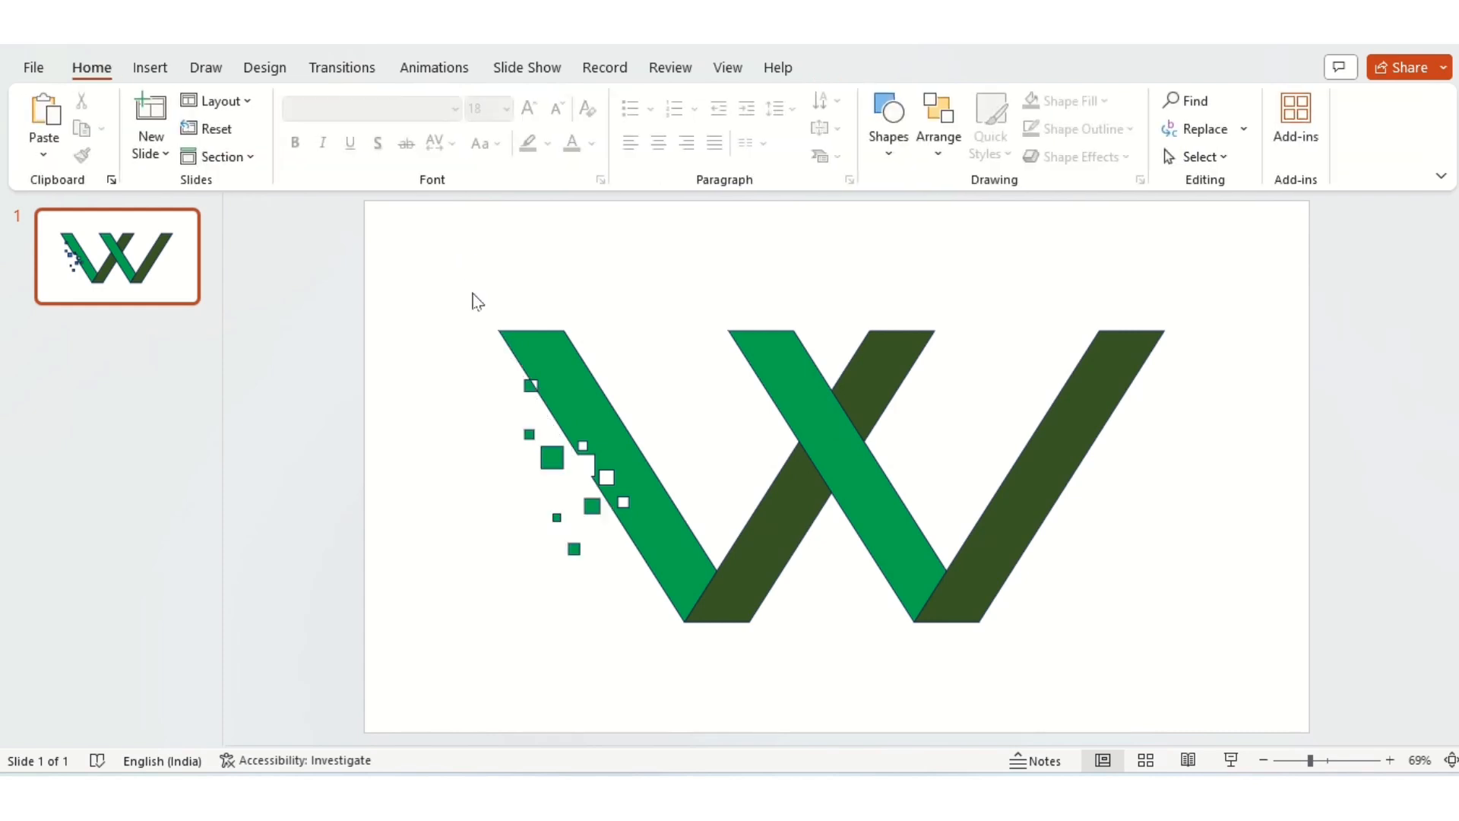
Step: Remove the outline from all the bars and small squares on the slide
{"action": "key", "text": "ctrl+a"}
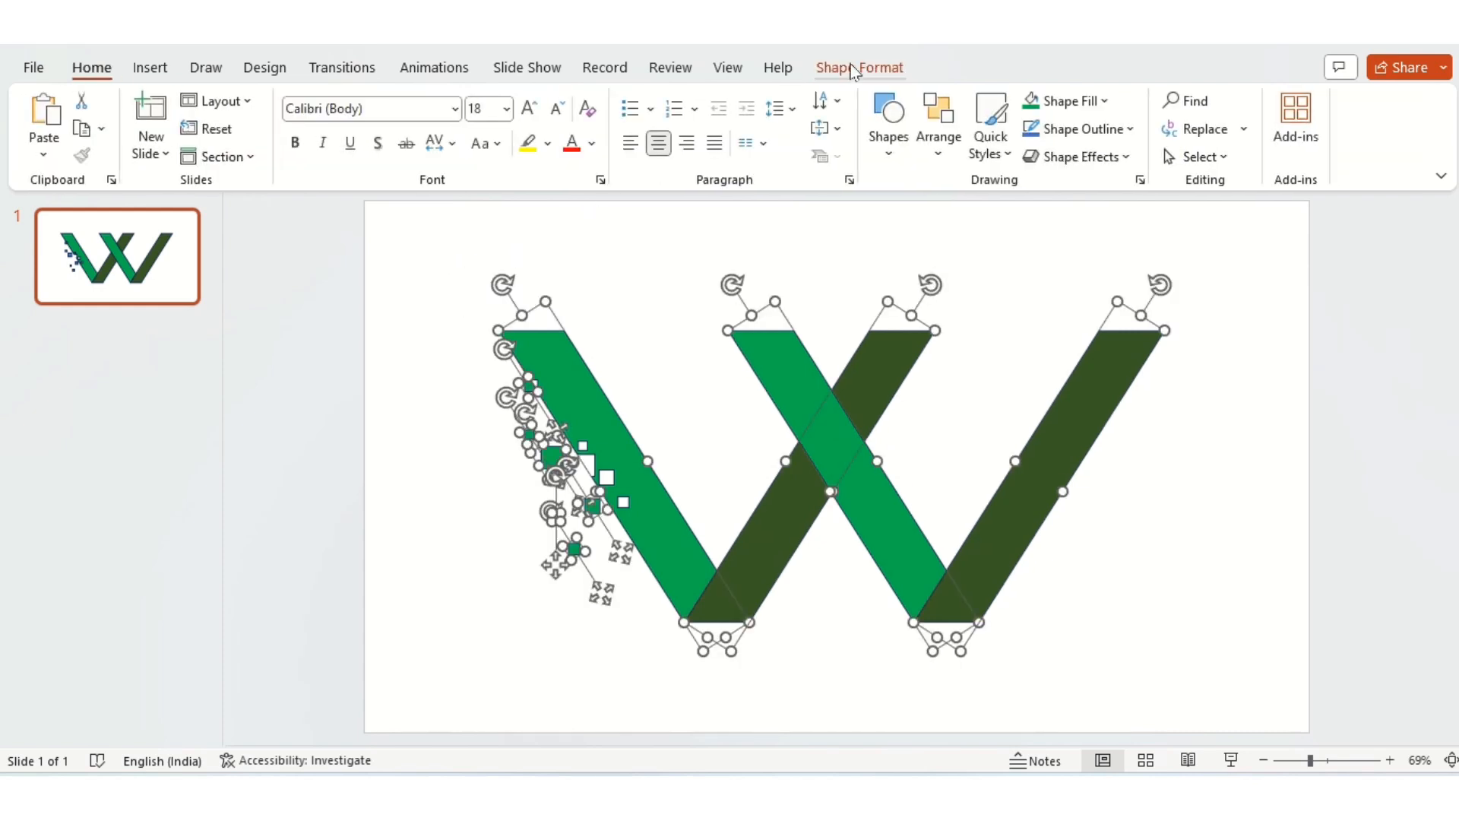
{"action": "left_click", "coordinate": [840, 70]}
{"action": "left_click", "coordinate": [638, 130]}
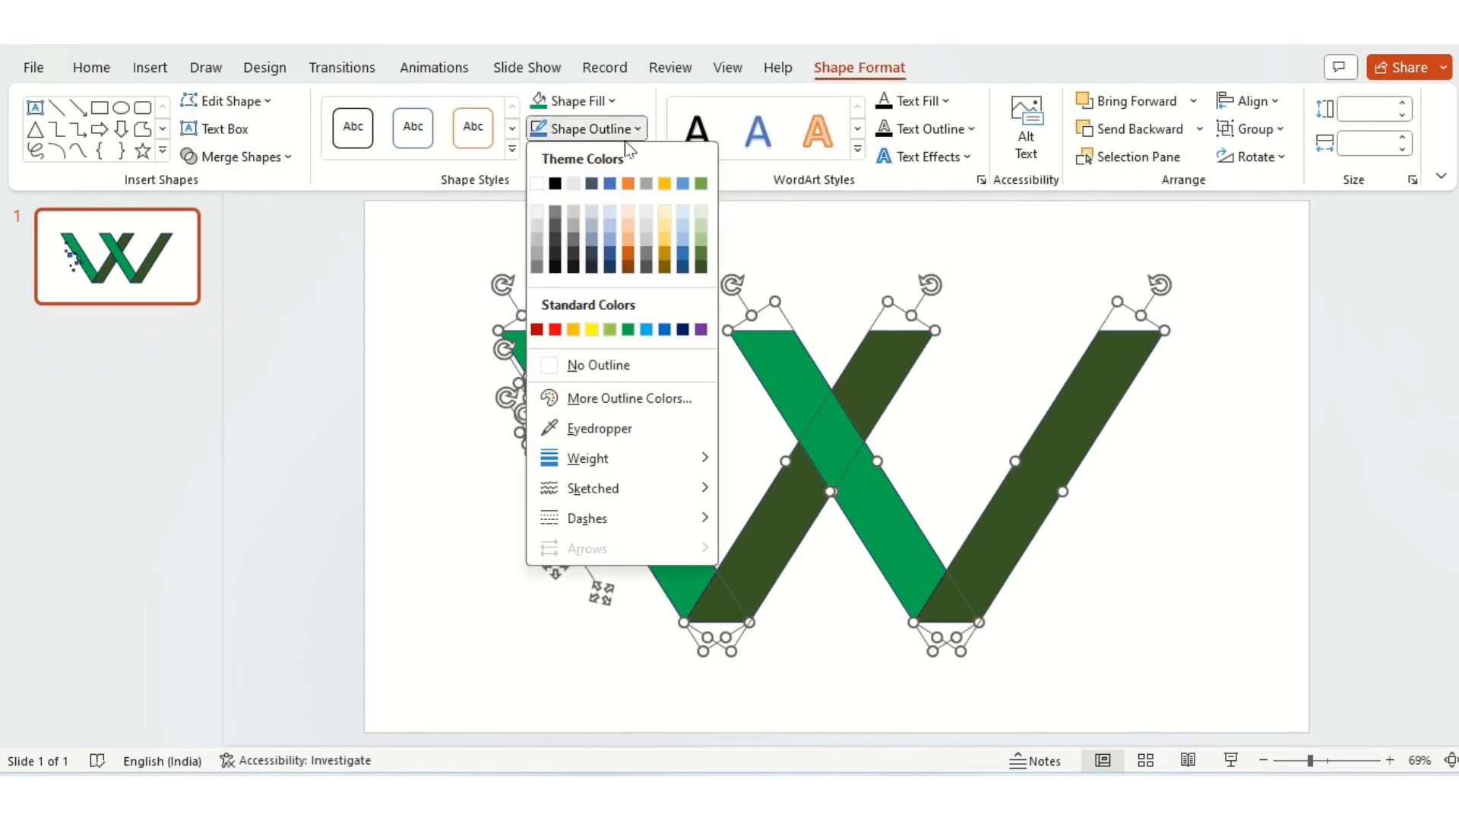
{"action": "left_click", "coordinate": [575, 365]}
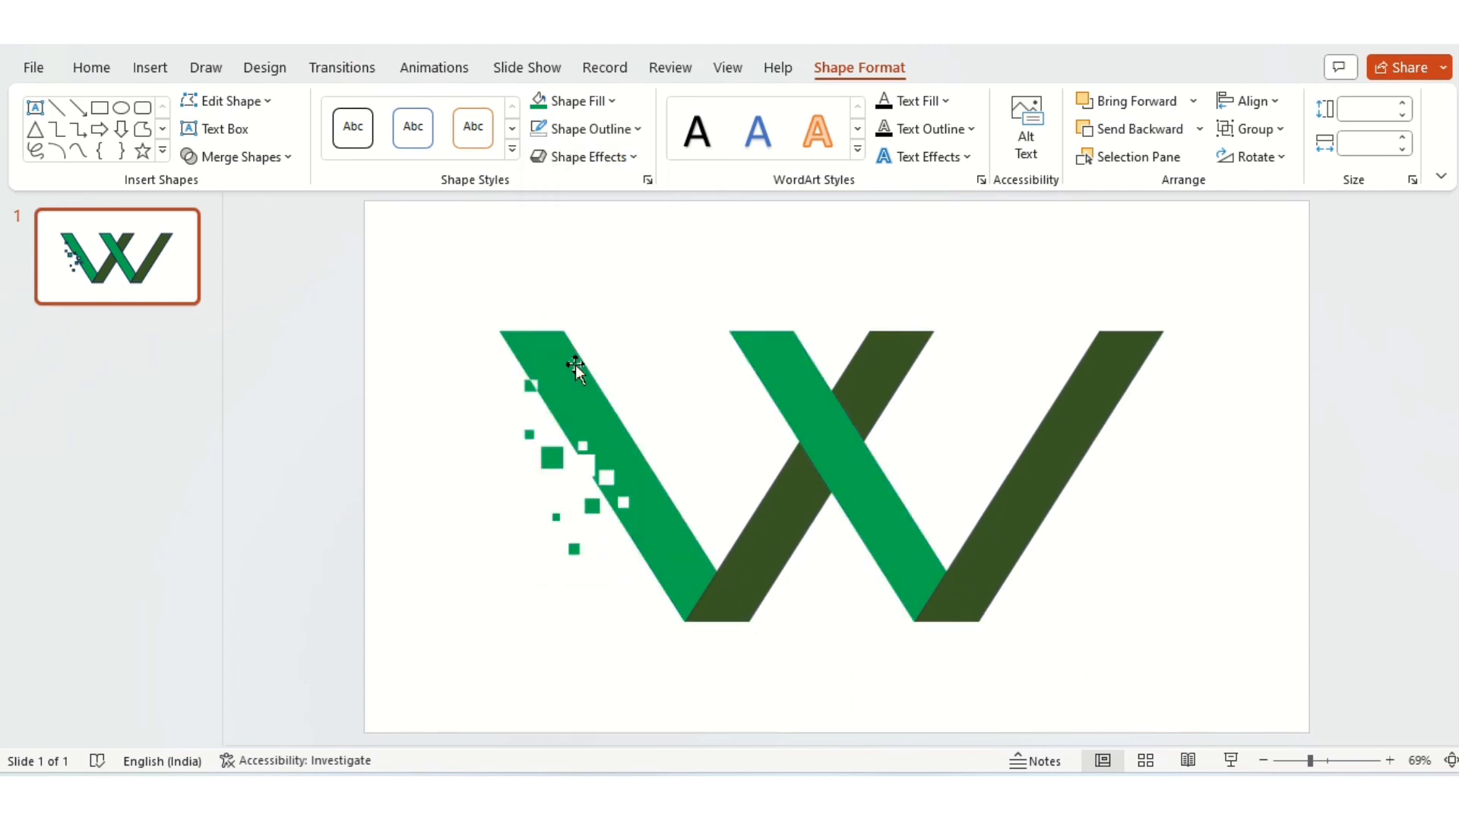
{"action": "left_click", "coordinate": [450, 452]}
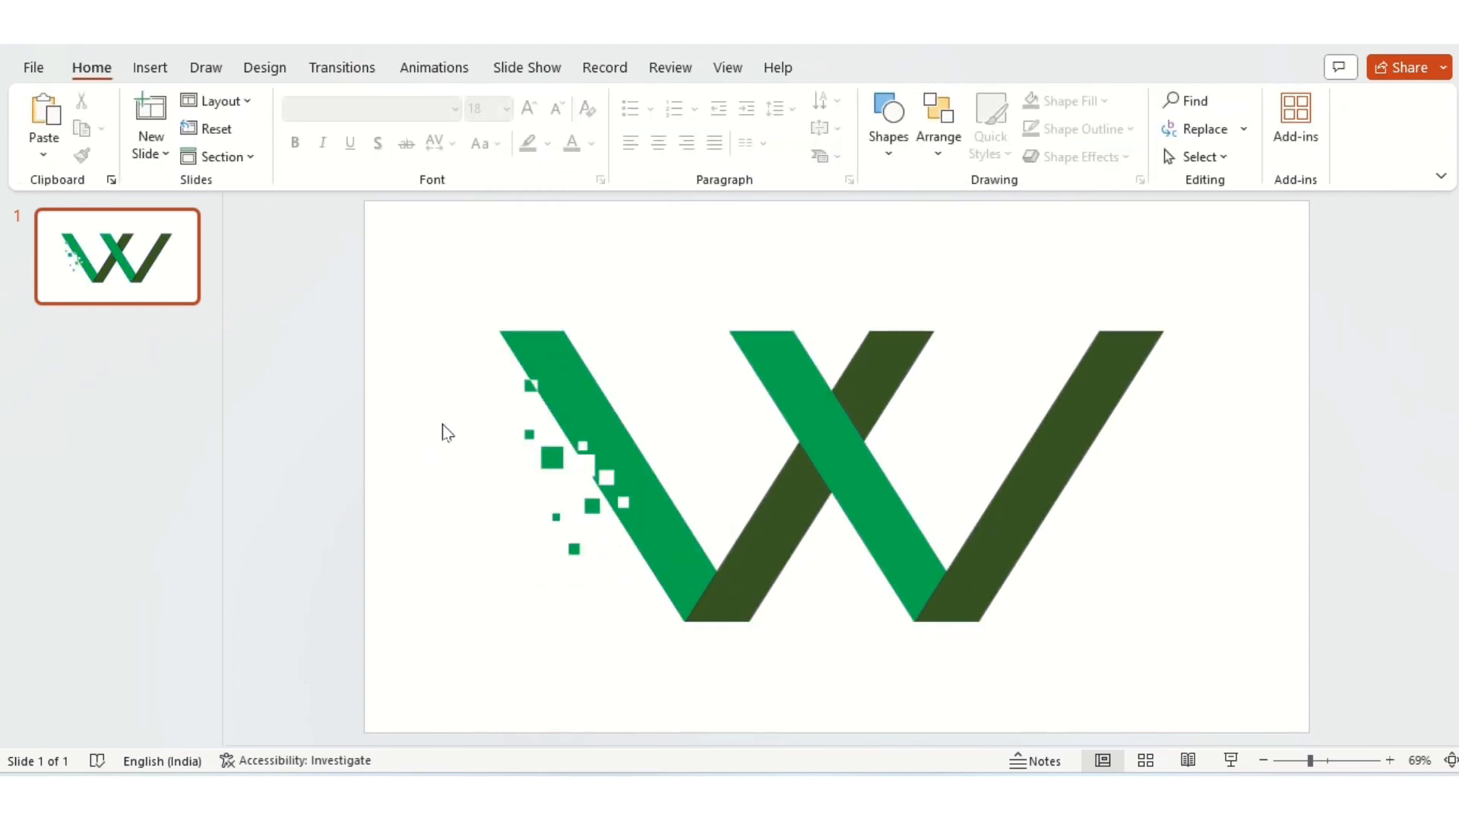
Step: Group all the bars and small squares of the W graphic into one object
{"action": "key", "text": "ctrl+a"}
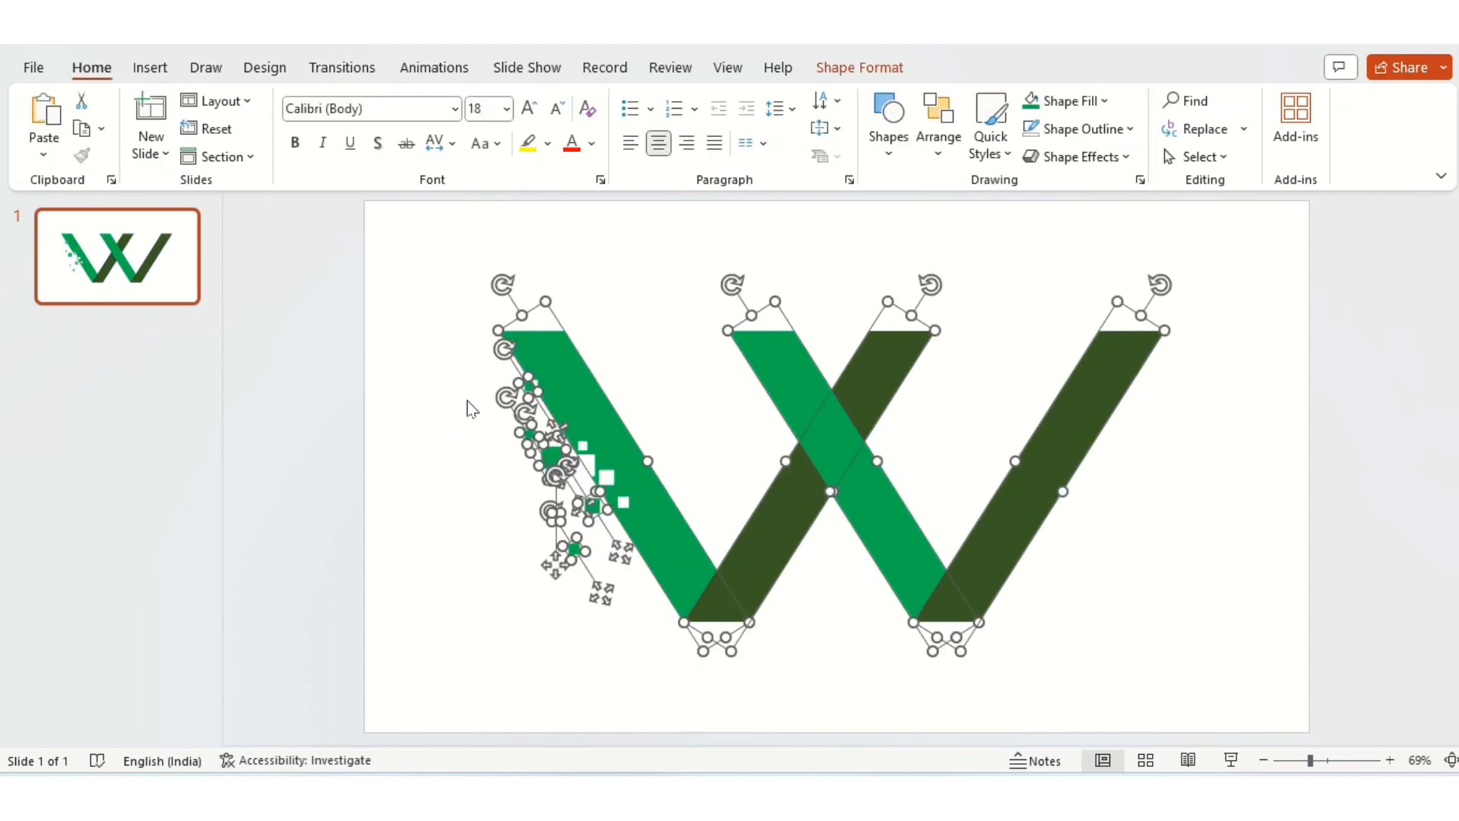
{"action": "left_click", "coordinate": [863, 68]}
{"action": "left_click", "coordinate": [1251, 128]}
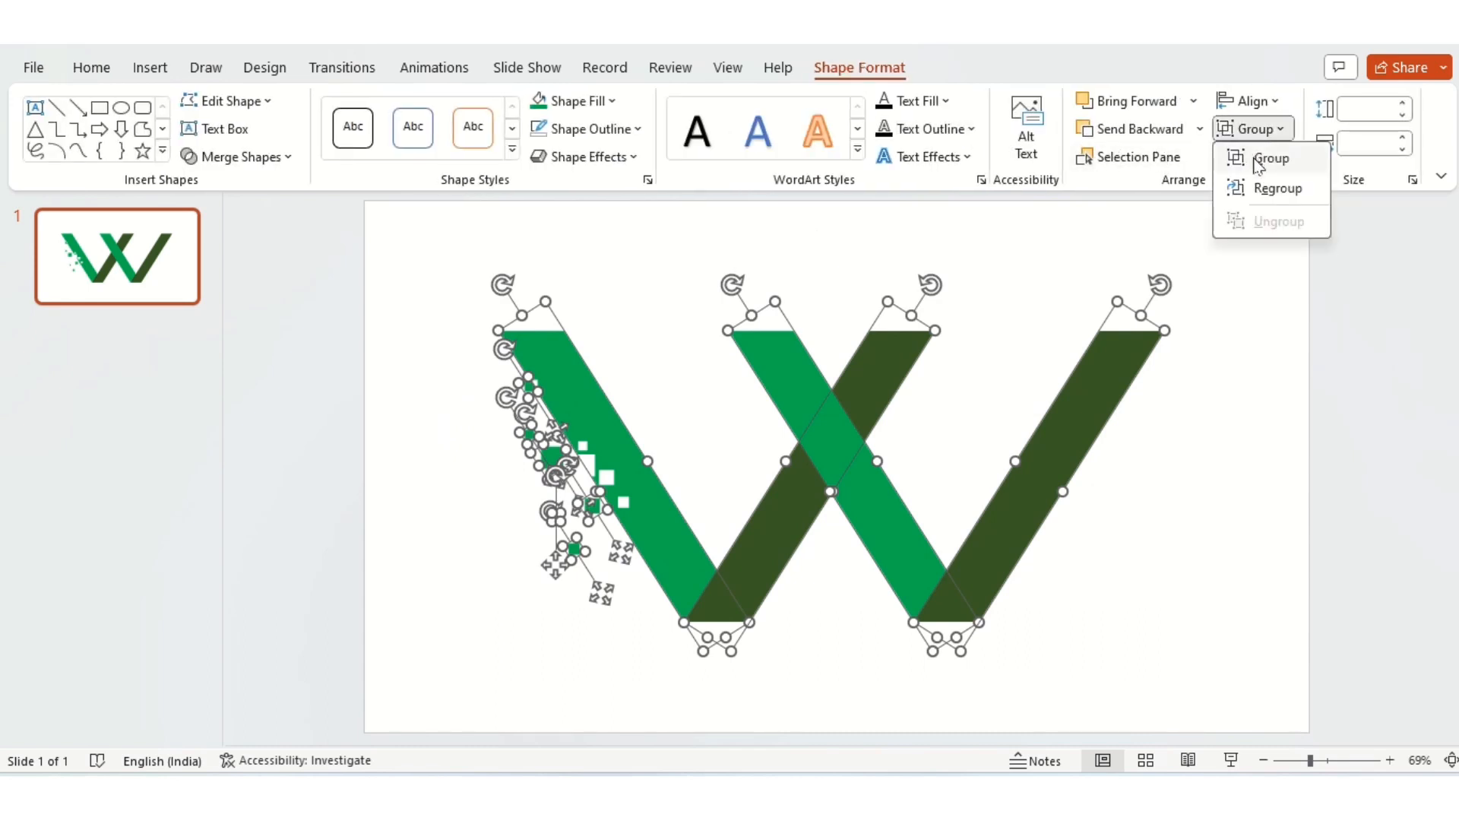